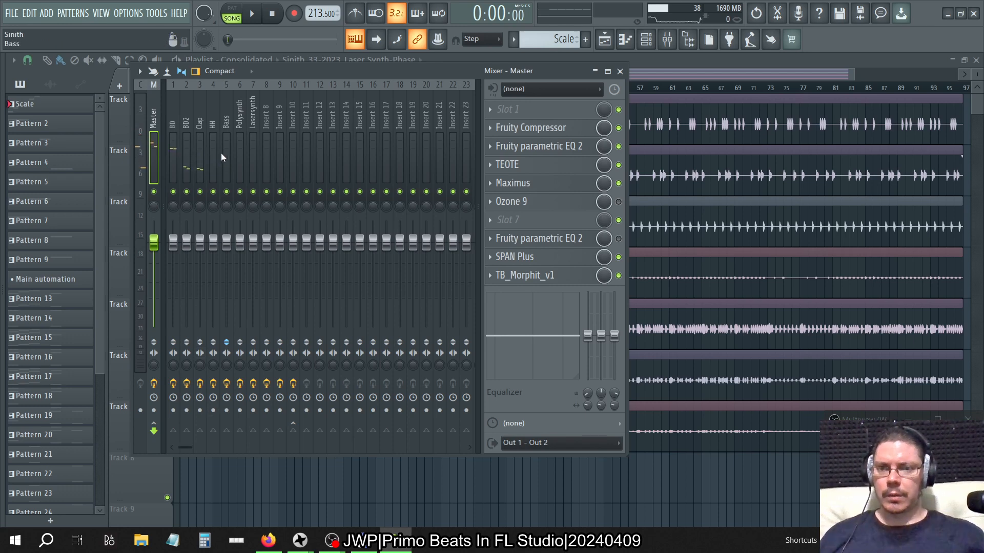
# Step: Bypass the effects on mixer tracks 1 to 10 and play the song
pyautogui.doubleClick(270, 124)
pyautogui.click(316, 130)
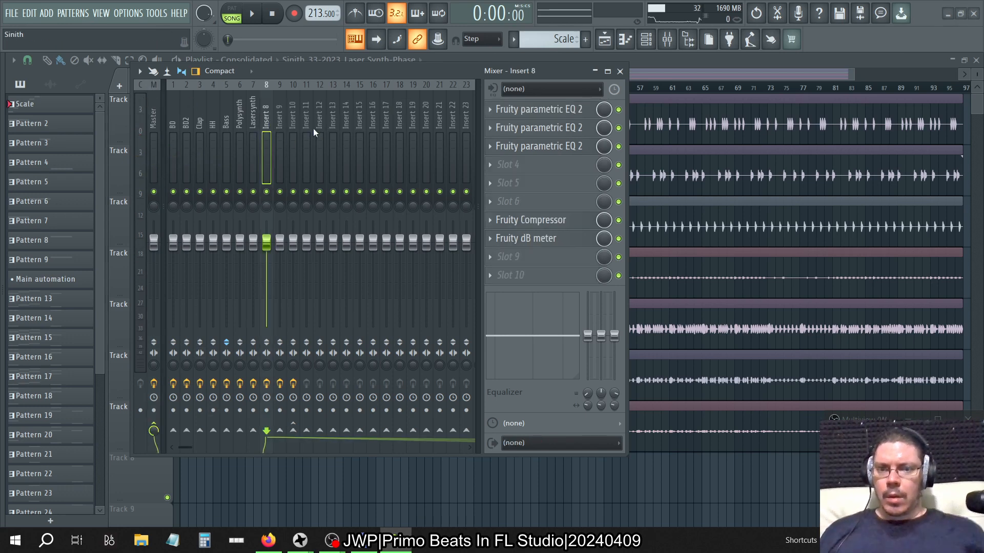
pyautogui.moveTo(276, 109); pyautogui.dragTo(155, 112)
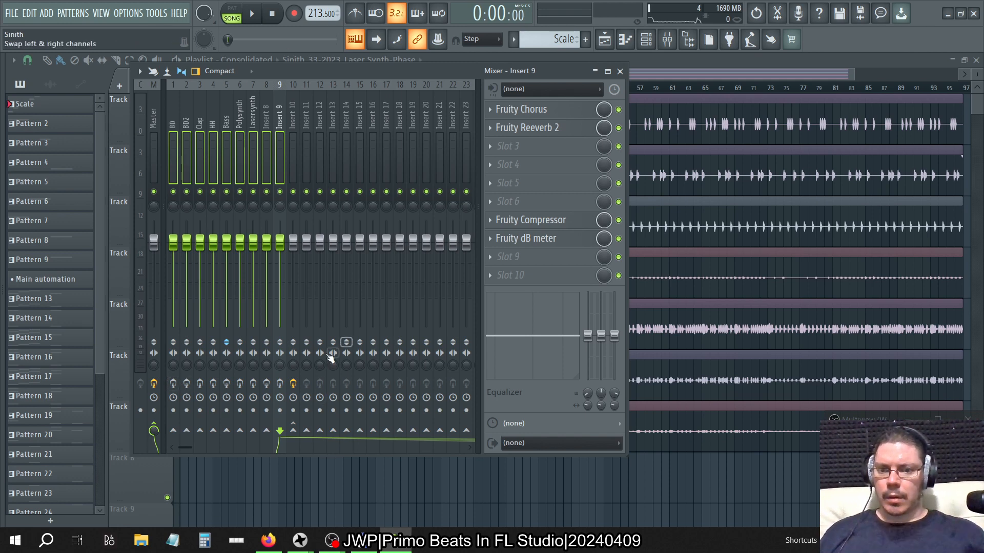
pyautogui.press('space')
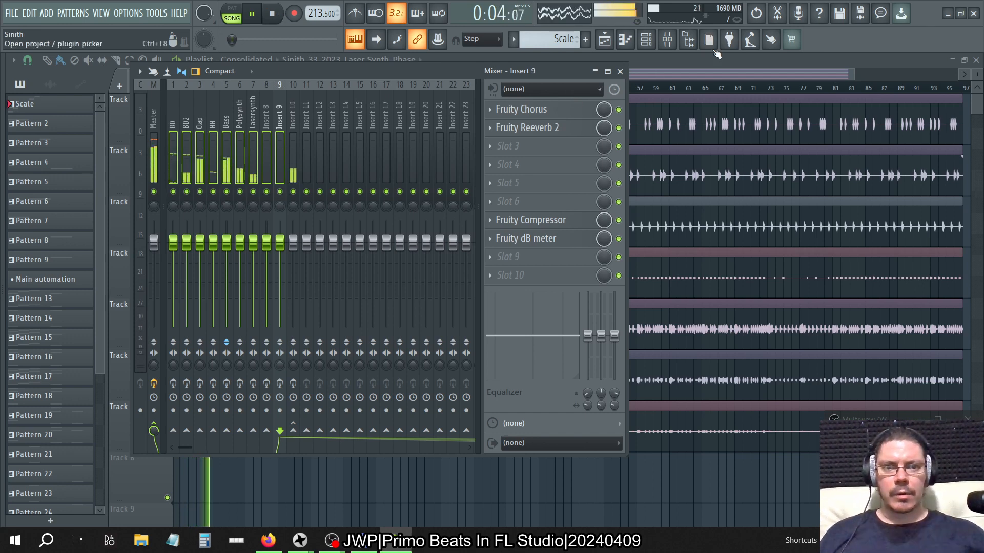
# Step: Solo the Bass mixer track and set the channel rack filter to All
pyautogui.click(646, 39)
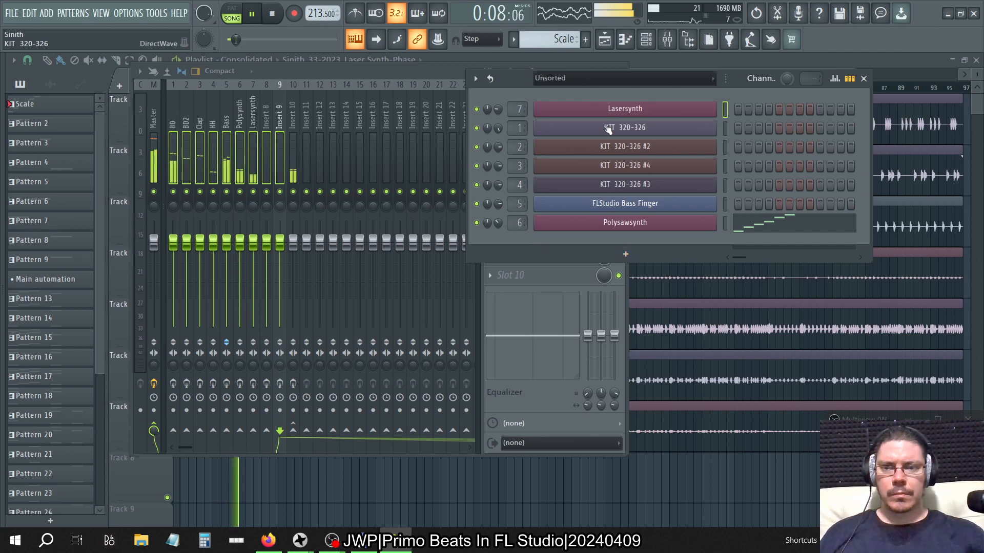
pyautogui.click(231, 199)
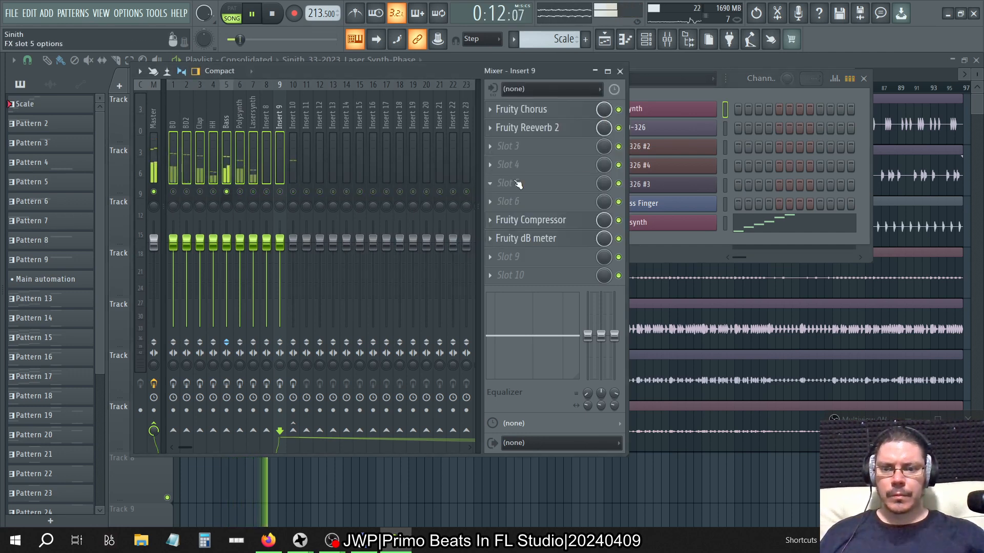
pyautogui.click(706, 99)
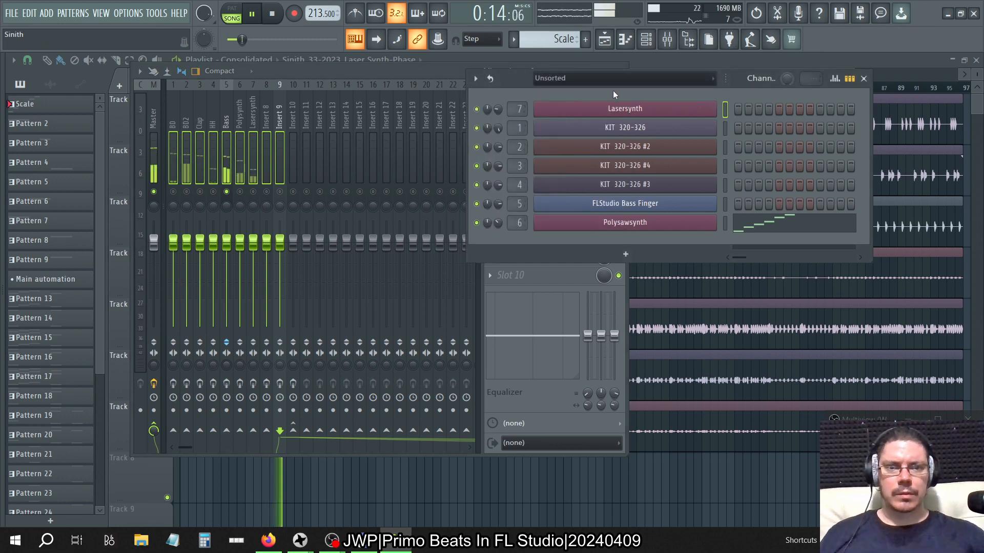
pyautogui.click(595, 82)
pyautogui.click(579, 94)
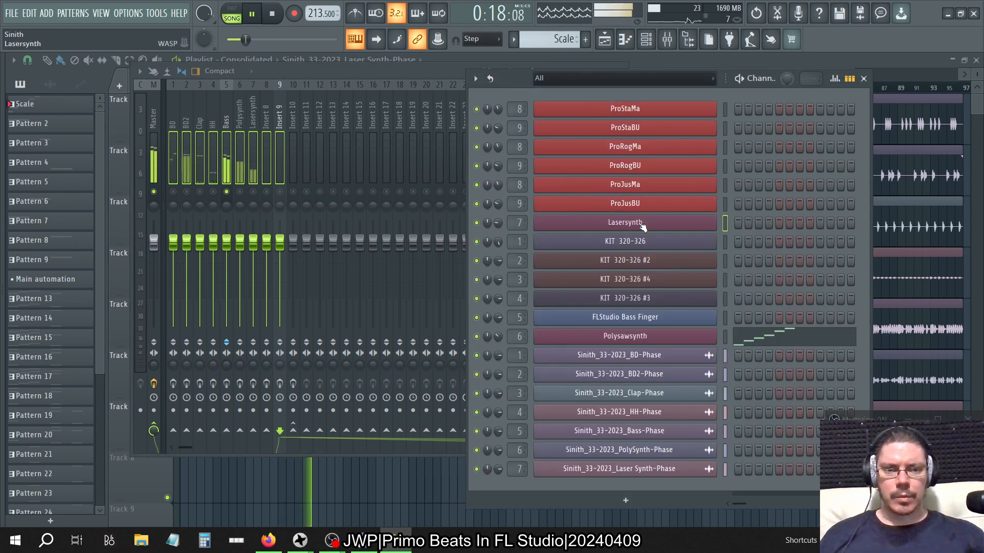
# Step: Stop playback and check the Polysawsynth channel's plugin
pyautogui.press('space')
pyautogui.click(641, 336)
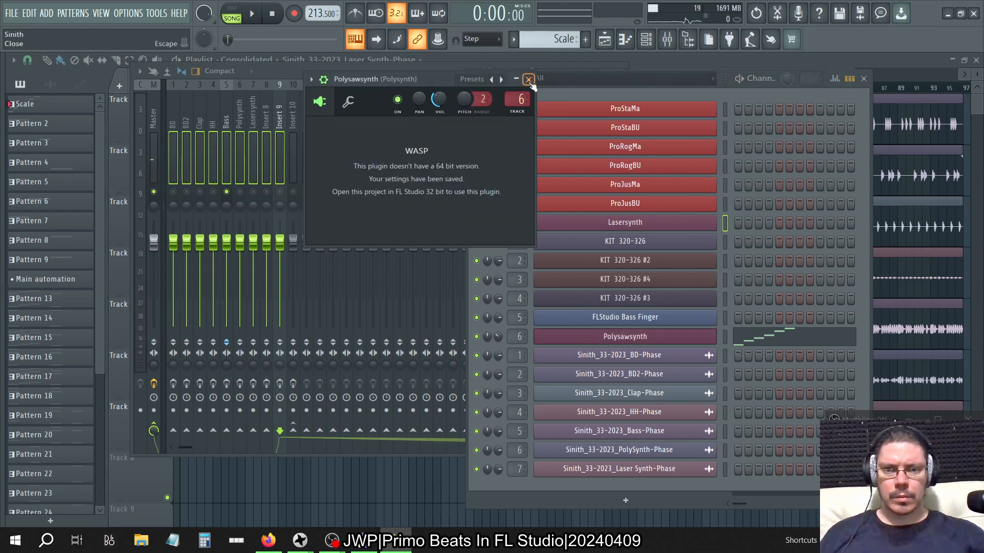
pyautogui.click(528, 80)
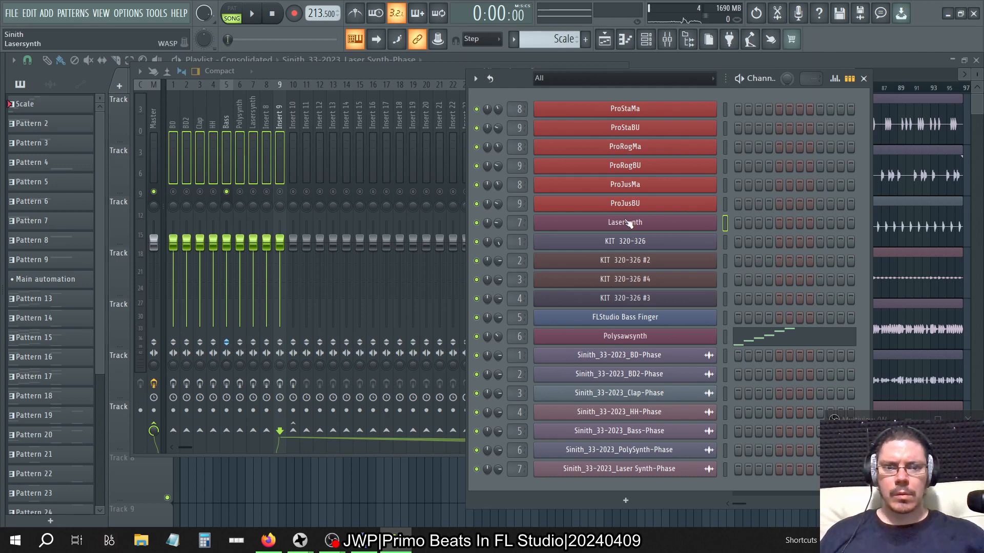
# Step: Turn off the reverb and chorus effects in the FLStudio Bass Finger channel's DirectWave plugin
pyautogui.click(628, 317)
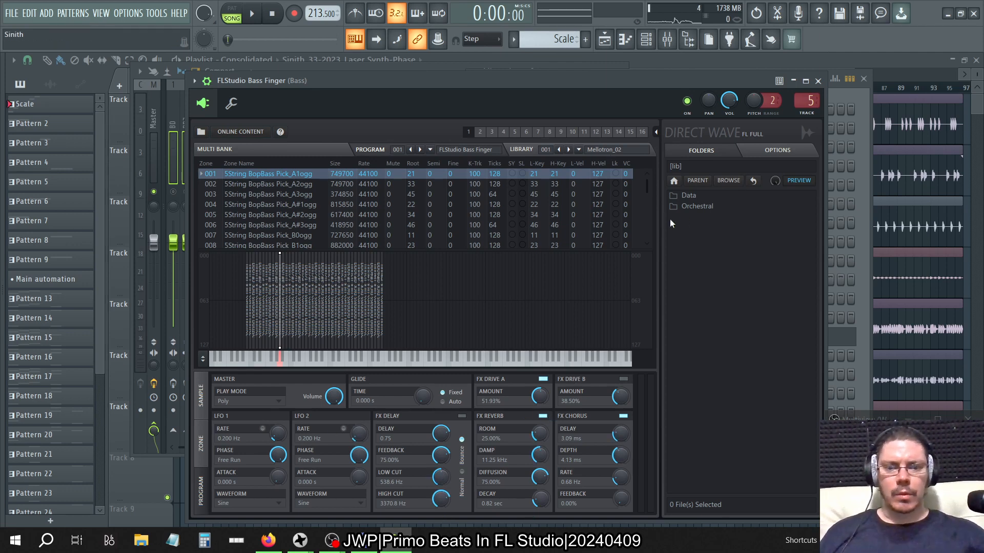
pyautogui.click(543, 415)
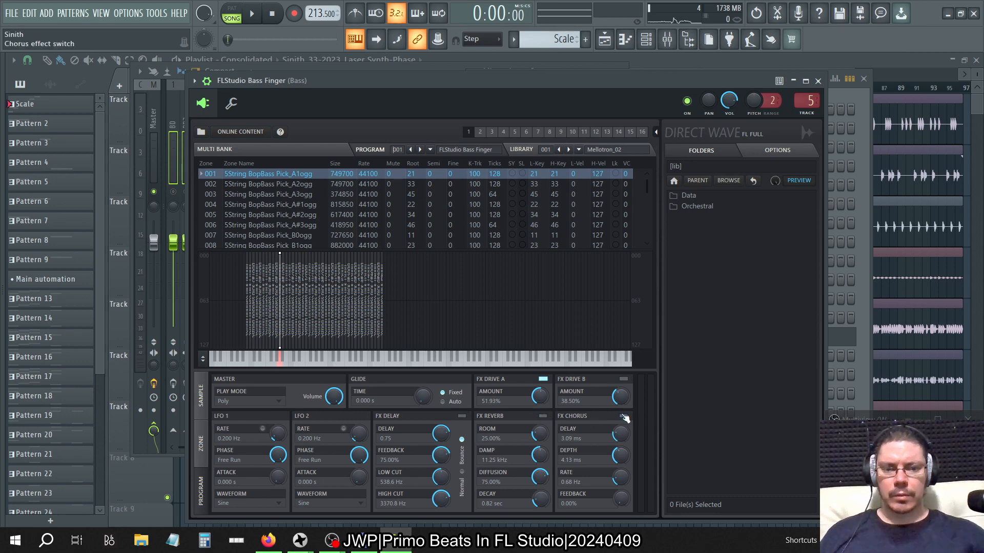
pyautogui.click(818, 81)
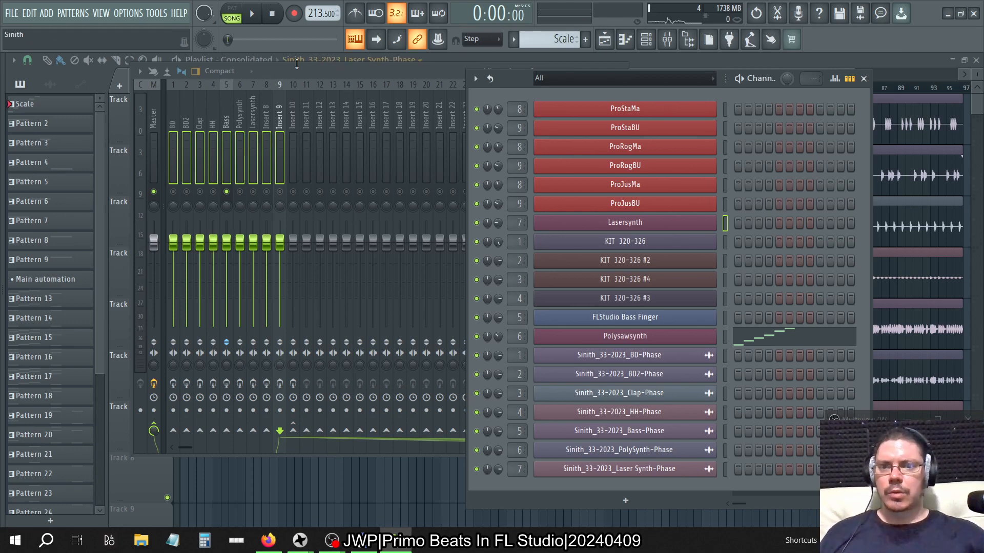
# Step: Switch the playlist to the main pattern-based arrangement named Arrangement and start playback
pyautogui.click(259, 60)
pyautogui.click(251, 84)
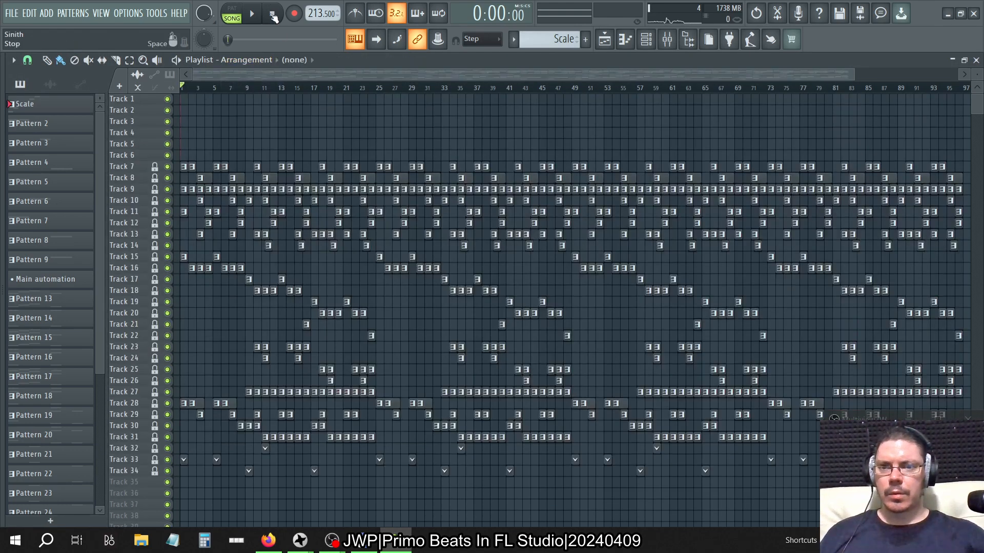
pyautogui.press('space')
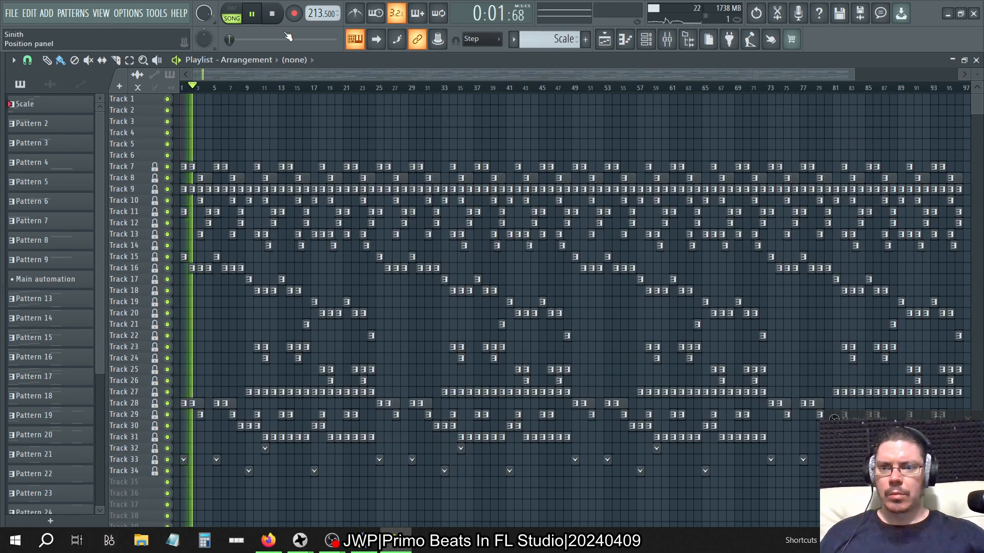
# Step: Toggle Drive A, reverb and chorus in FLStudio Bass Finger during playback, ending with all three off
pyautogui.press('F9')
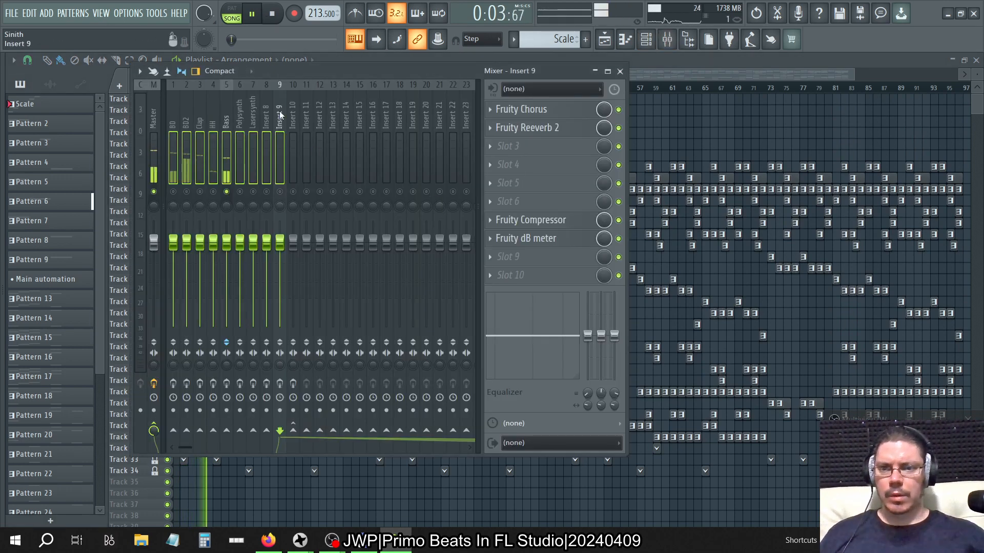
pyautogui.click(646, 39)
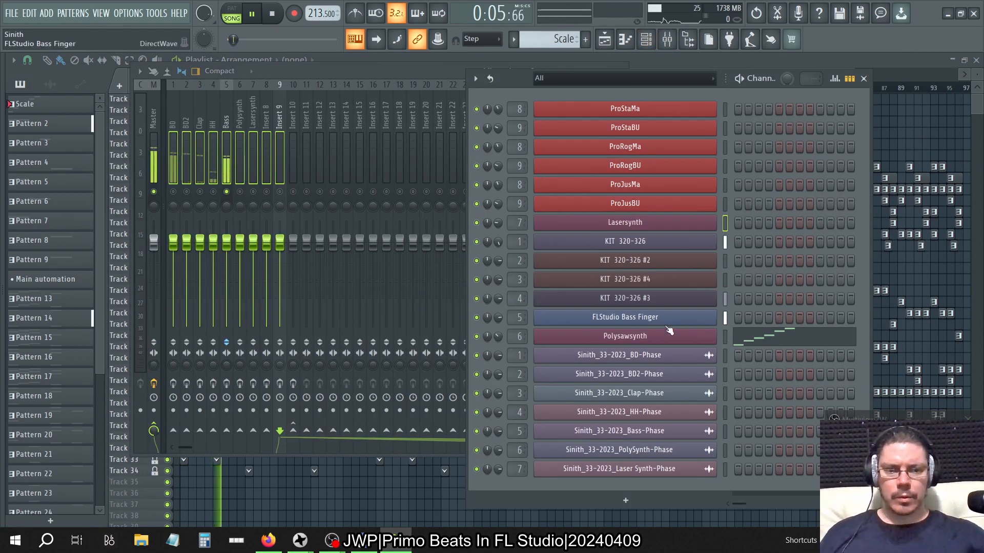
pyautogui.click(632, 318)
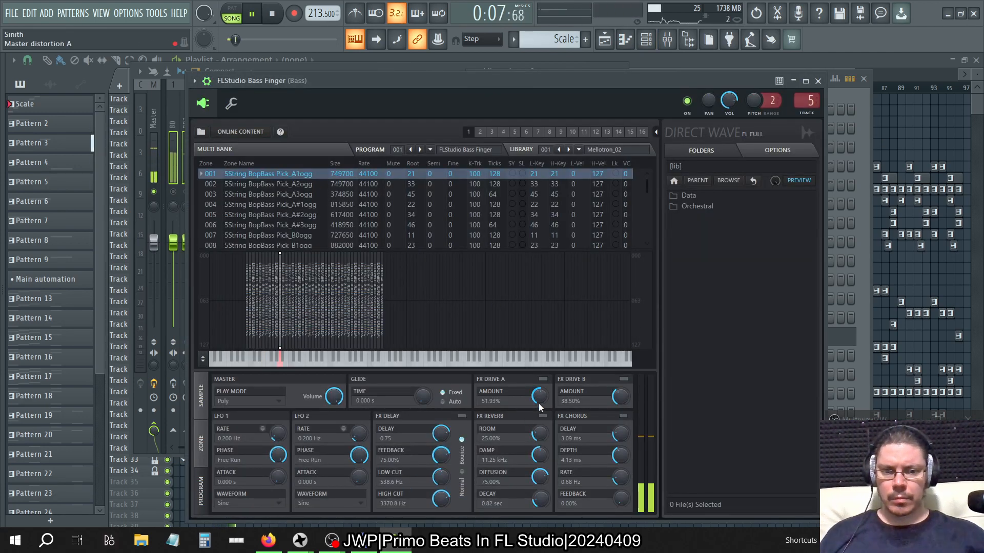
pyautogui.click(543, 379)
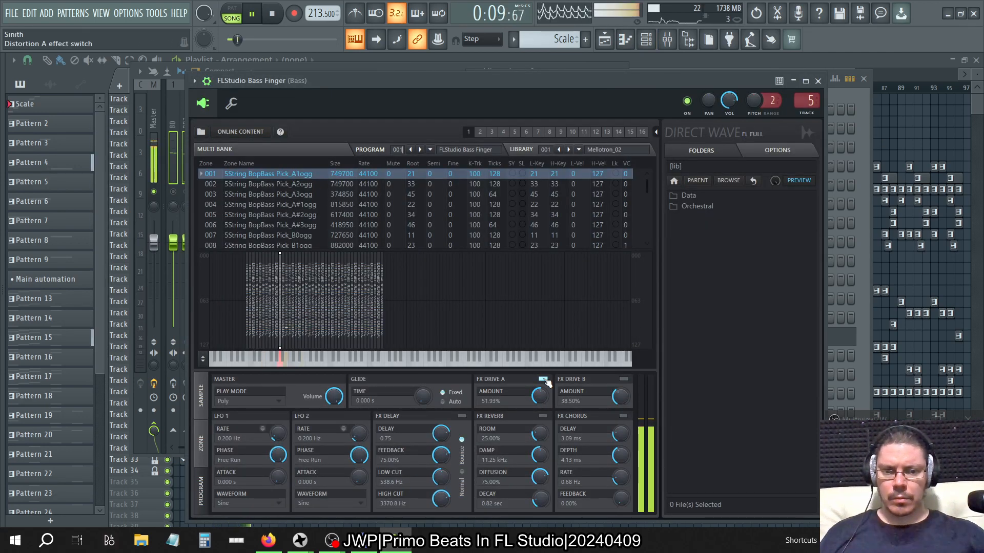
pyautogui.click(623, 416)
pyautogui.click(544, 417)
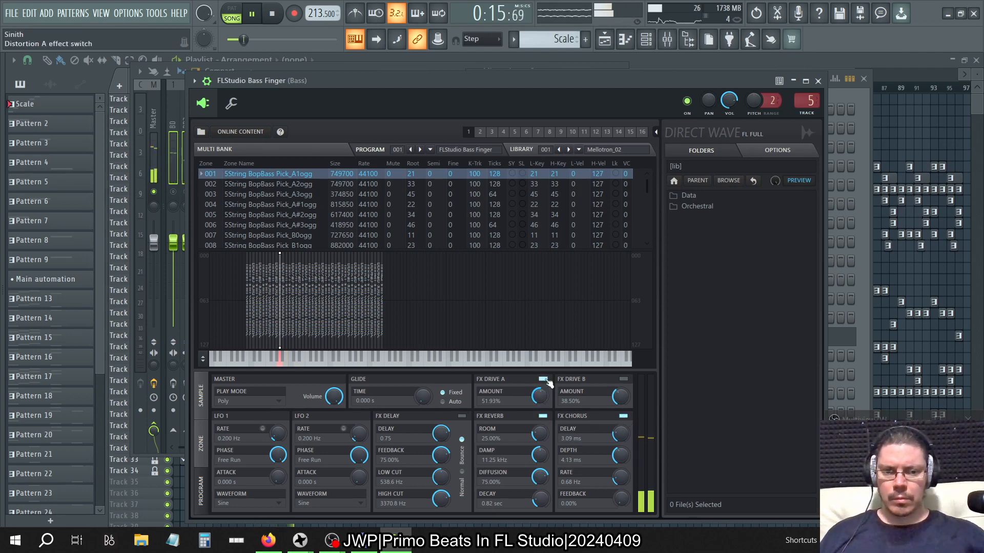
pyautogui.click(543, 417)
pyautogui.click(623, 417)
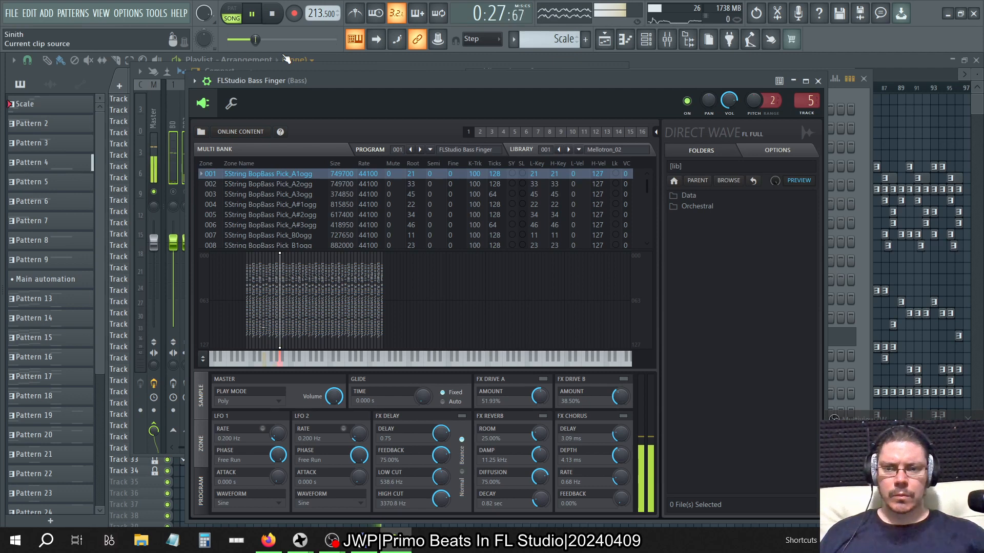
# Step: Unmute the Polysynth, Lasersynth and Insert 8 mixer tracks, and stop playback
pyautogui.click(856, 89)
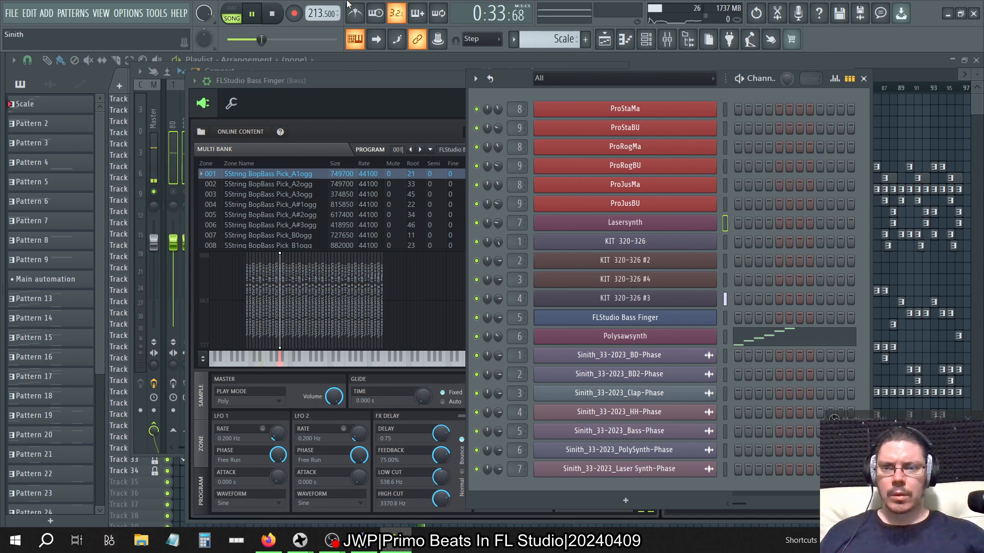
pyautogui.click(667, 39)
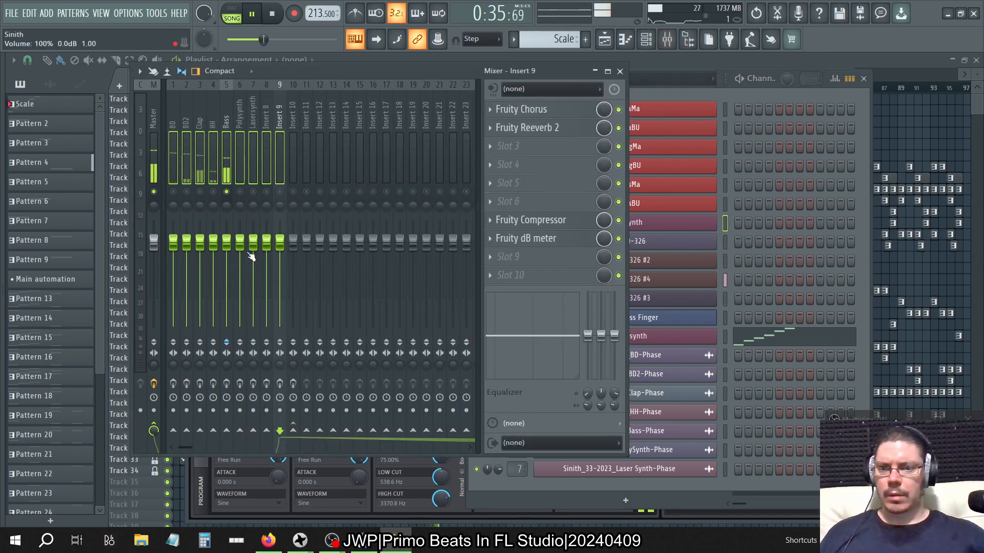
pyautogui.moveTo(246, 194); pyautogui.dragTo(268, 193)
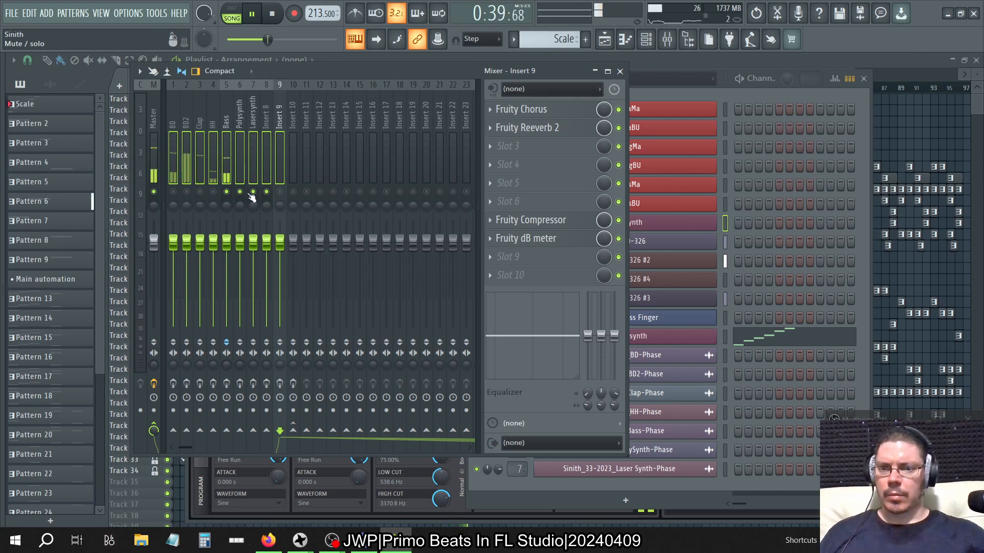
pyautogui.press('space')
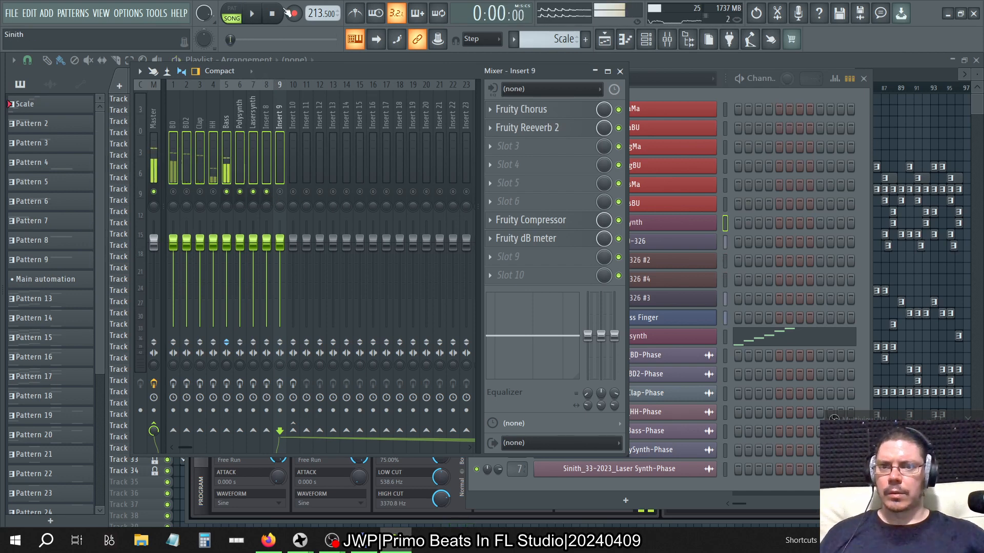
# Step: Try to open Sinith_33.flp from the Flp folder without saving the changes to Sinith_33-2023.zip
pyautogui.click(19, 7)
pyautogui.click(31, 53)
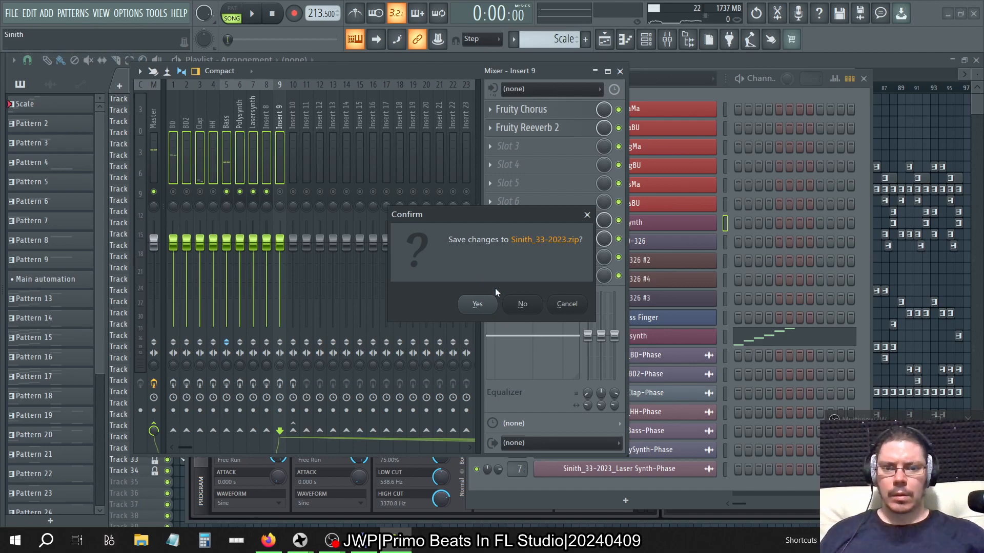
pyautogui.click(522, 304)
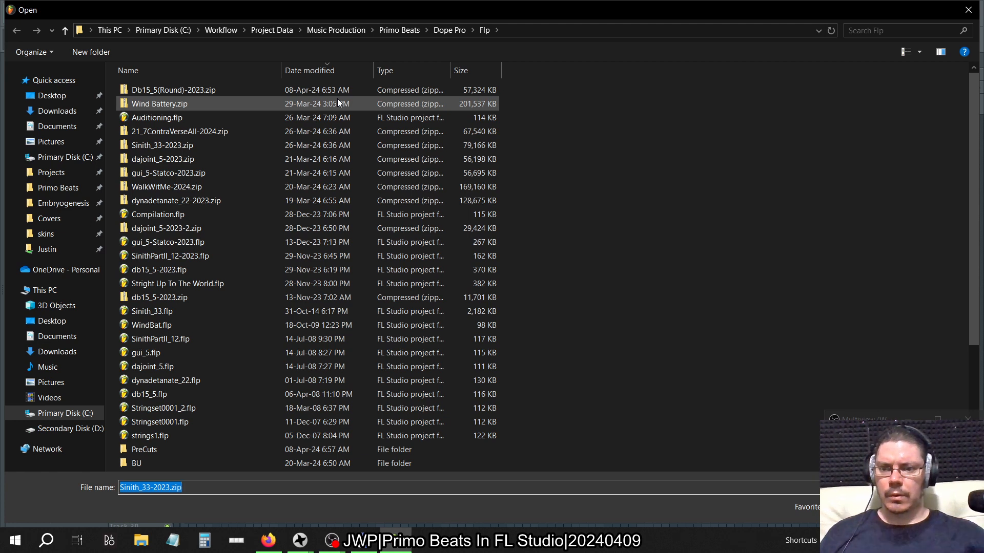
pyautogui.click(175, 312)
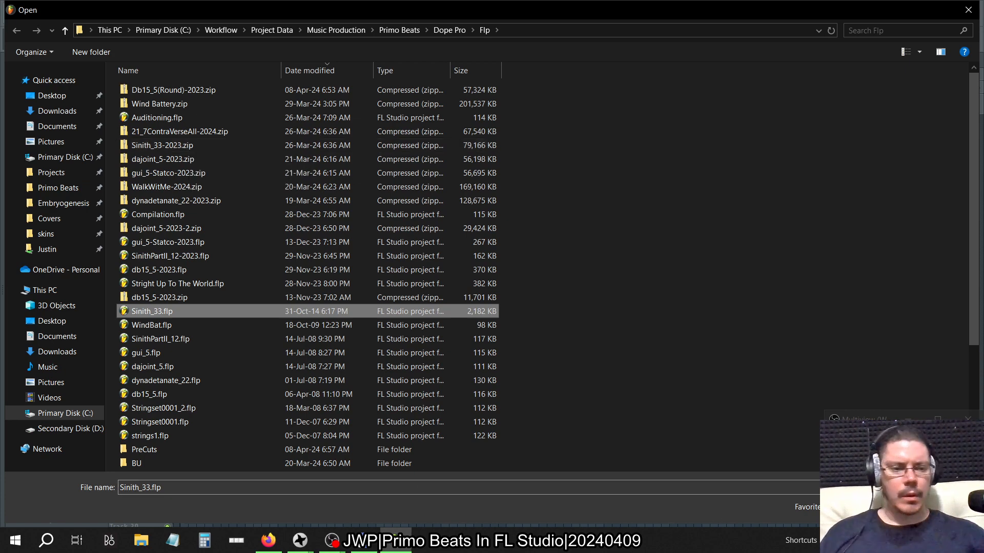
pyautogui.press('Return')
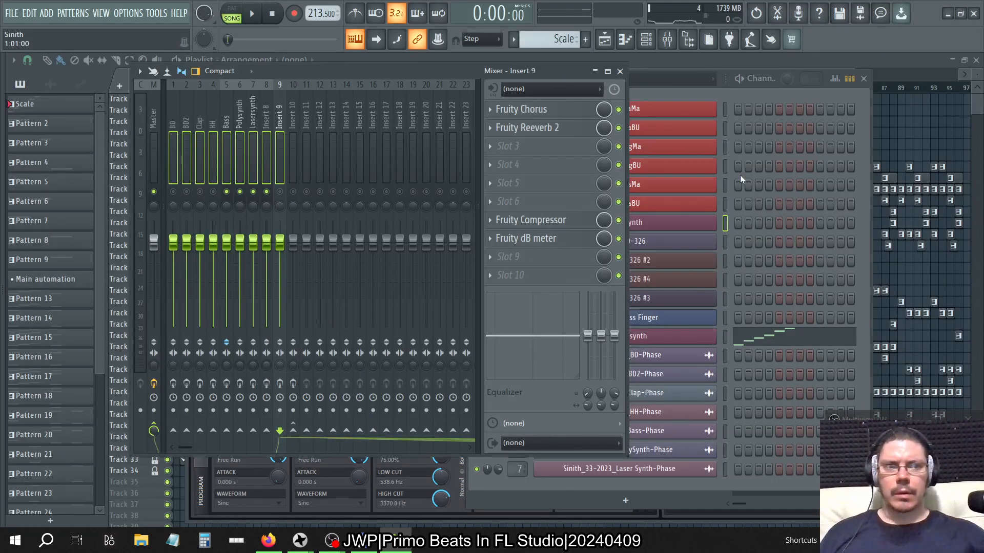
# Step: Start FL Studio 10 (extended memory version)
pyautogui.click(15, 541)
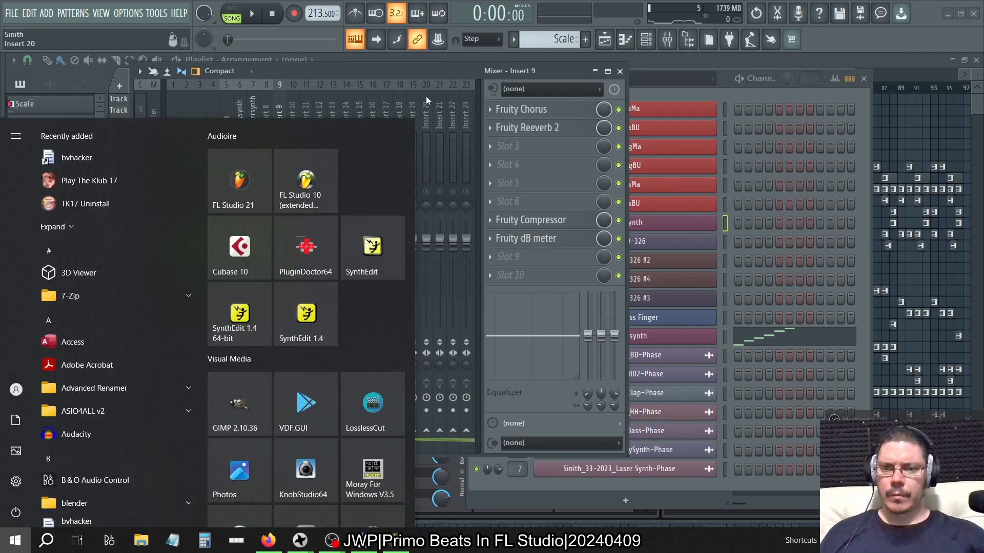
pyautogui.click(304, 173)
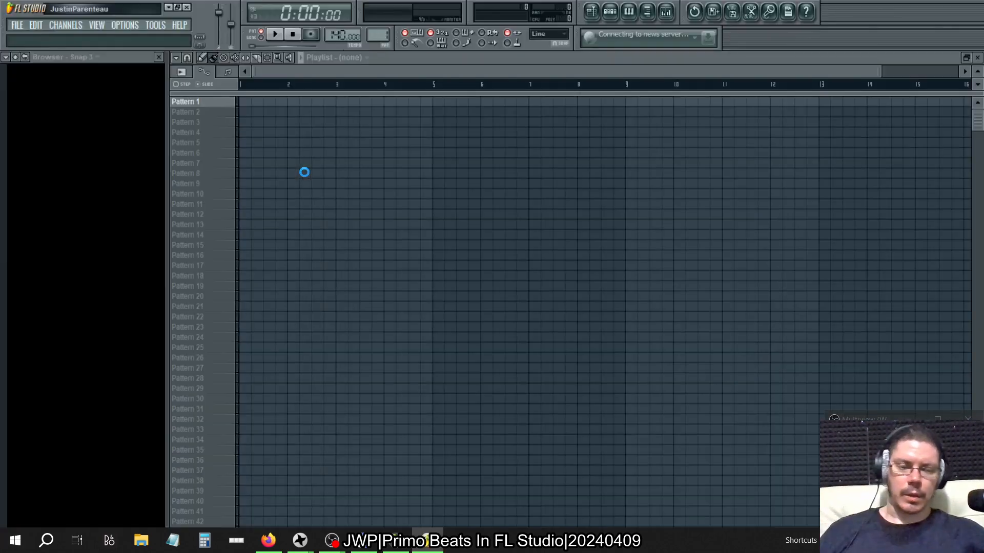
# Step: Start opening a project and browse to the Flp folder inside Primo Beats > Dope Pro
pyautogui.click(17, 25)
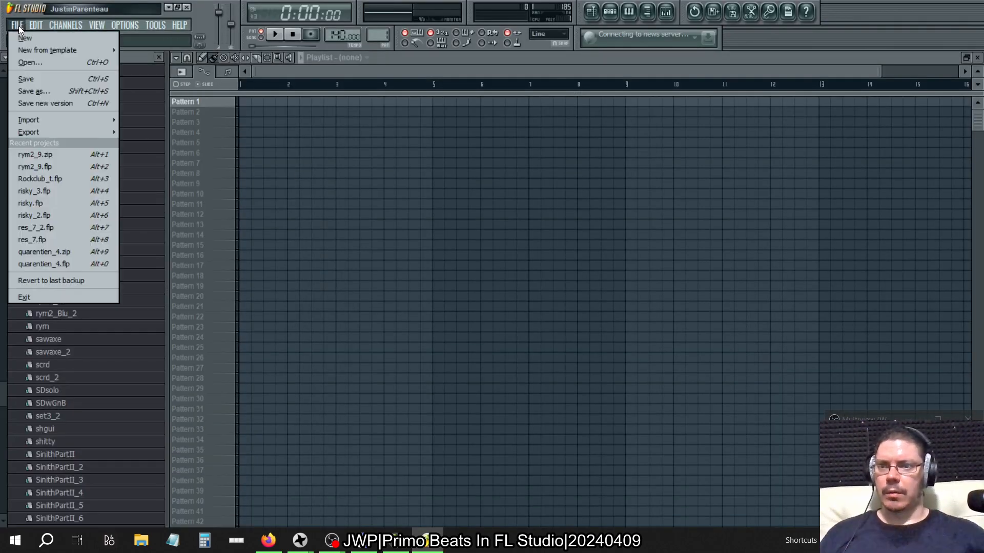
pyautogui.click(30, 62)
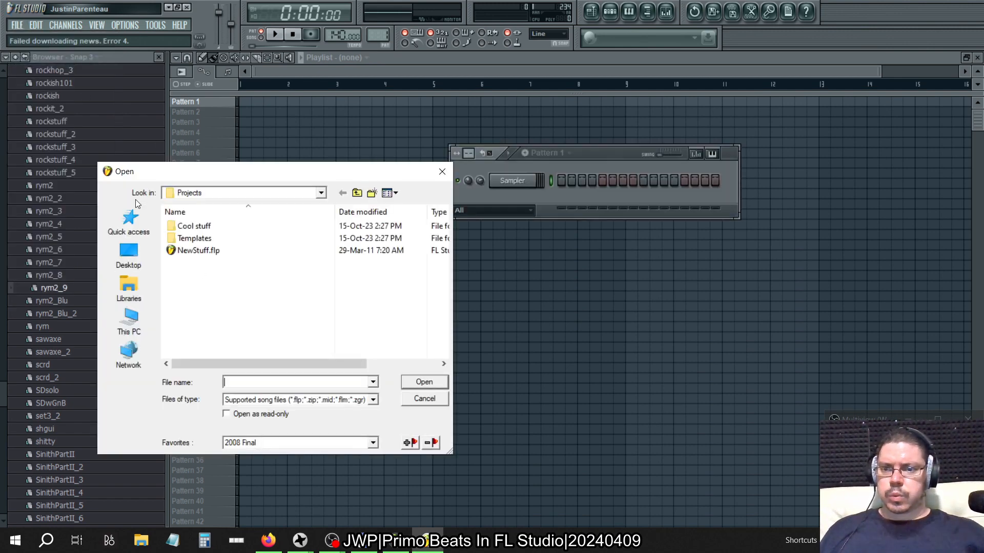
pyautogui.click(130, 217)
pyautogui.scroll(-5, 227, 254)
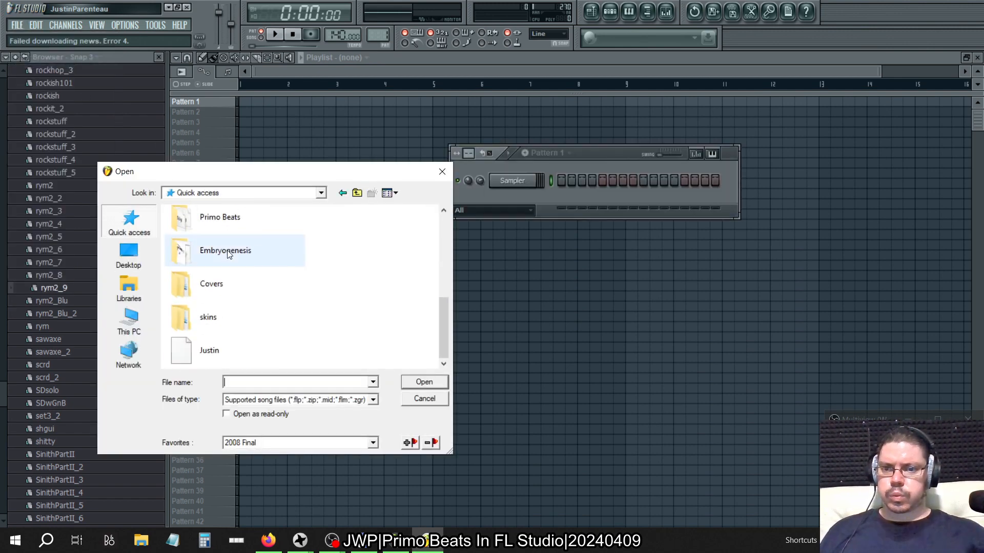
pyautogui.doubleClick(218, 220)
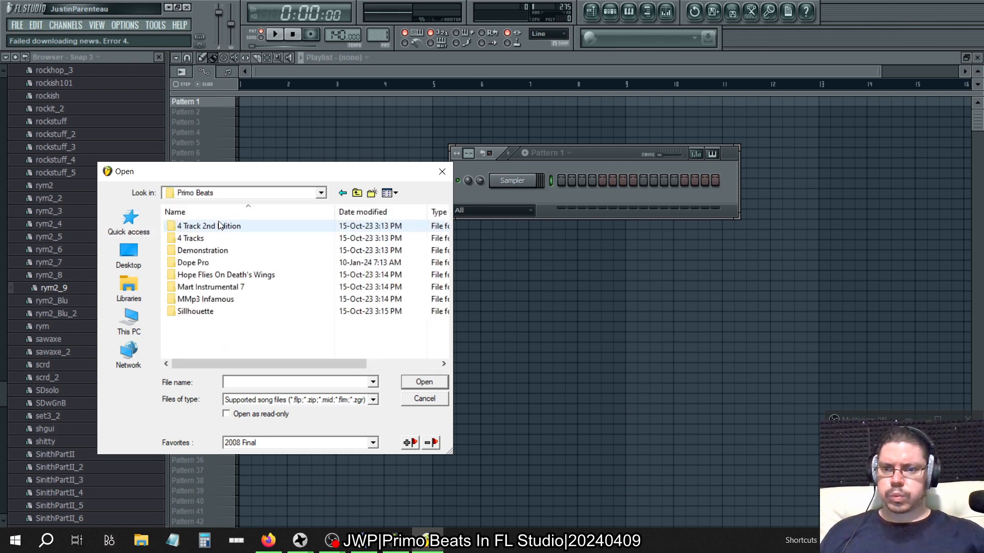
pyautogui.doubleClick(191, 262)
pyautogui.doubleClick(194, 240)
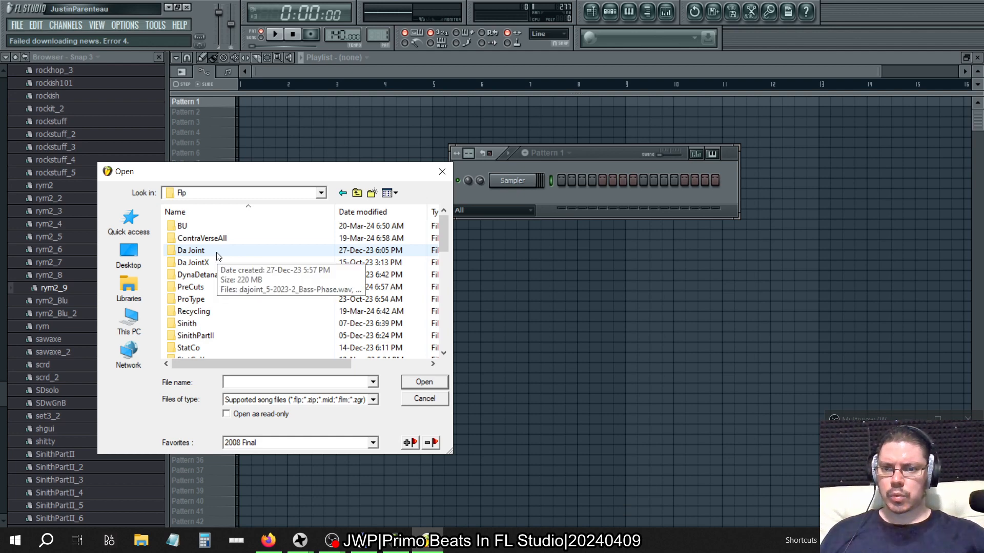
# Step: Try to open Sinith_33-2023.zip from the Flp folder, declining to load the project made in a newer version
pyautogui.scroll(-6, 217, 256)
pyautogui.scroll(-4, 218, 256)
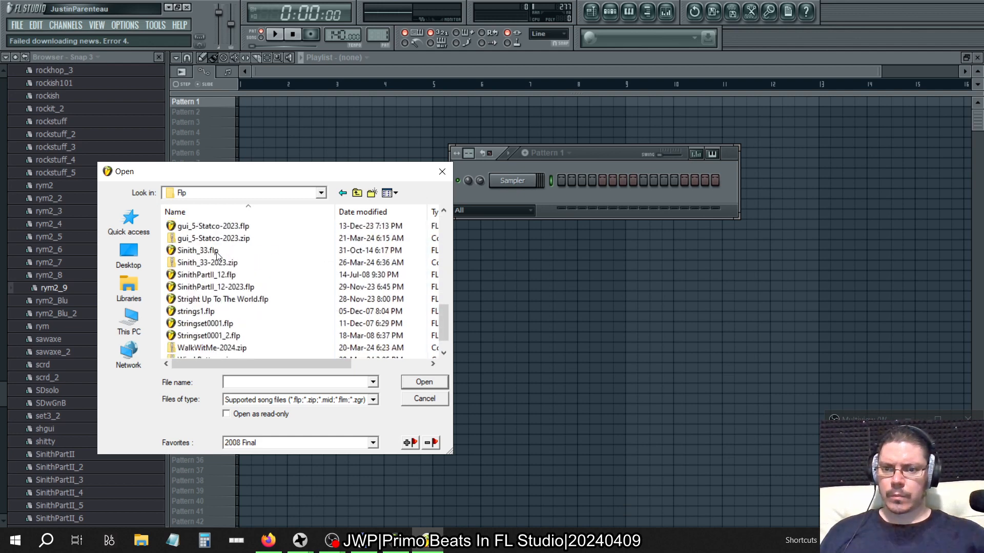
pyautogui.click(222, 242)
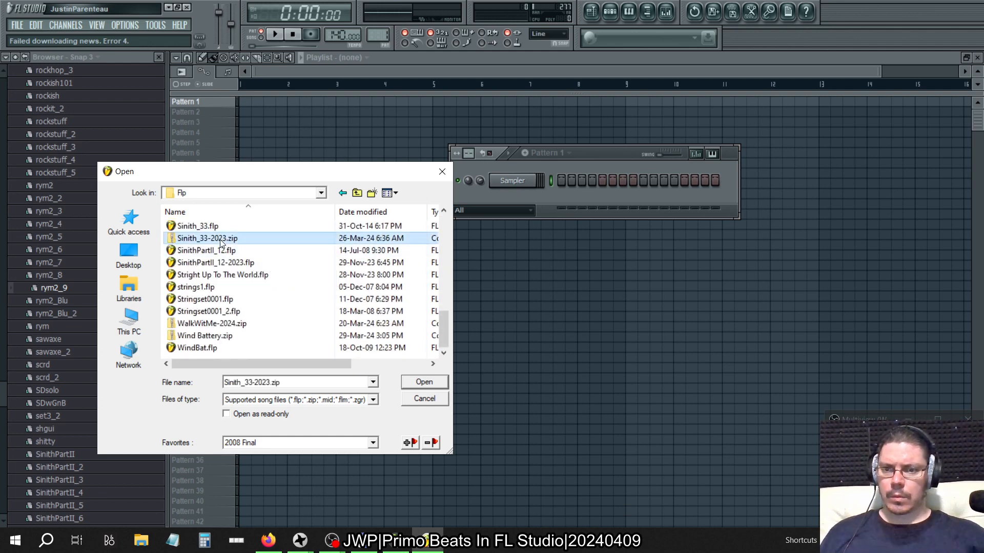
pyautogui.click(425, 382)
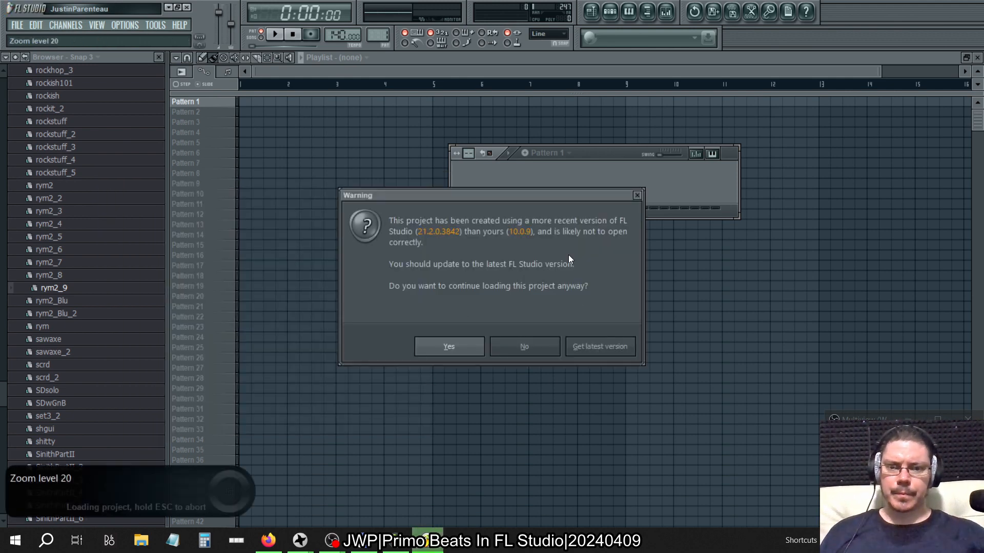
pyautogui.click(520, 347)
pyautogui.click(554, 318)
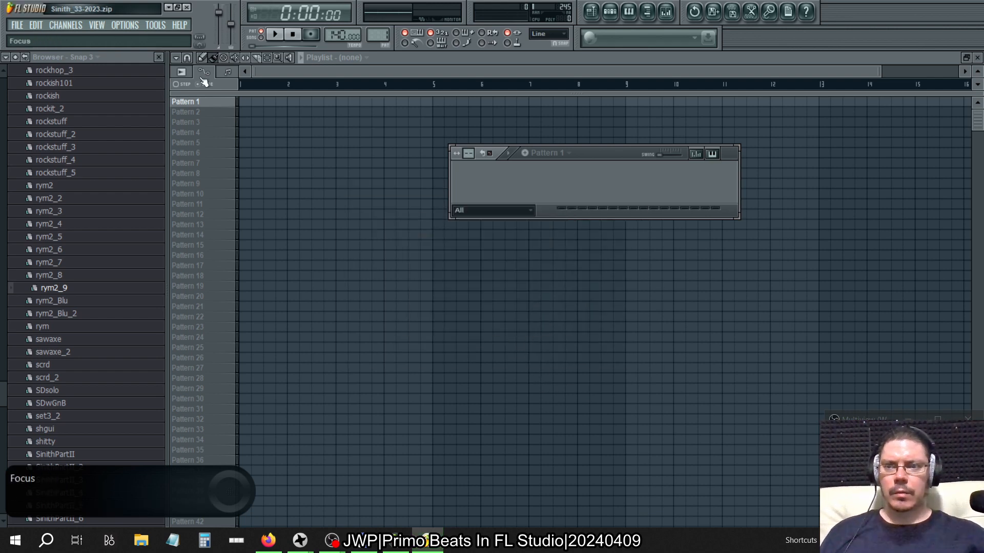
# Step: Try loading Sinith_33-2023.zip again from the recent projects, continuing past the version and missing-plugin warnings
pyautogui.click(17, 25)
pyautogui.click(30, 156)
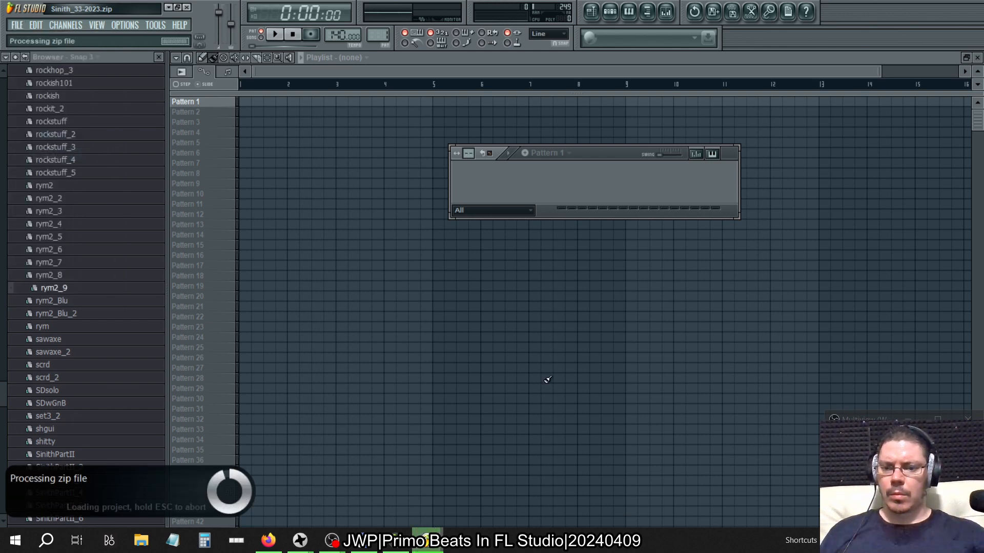
pyautogui.click(477, 350)
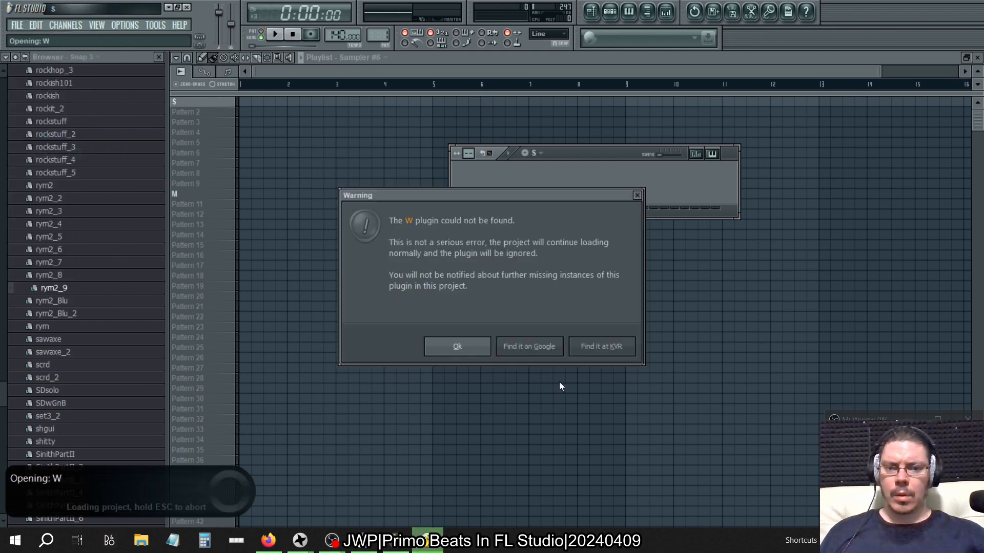
pyautogui.click(453, 348)
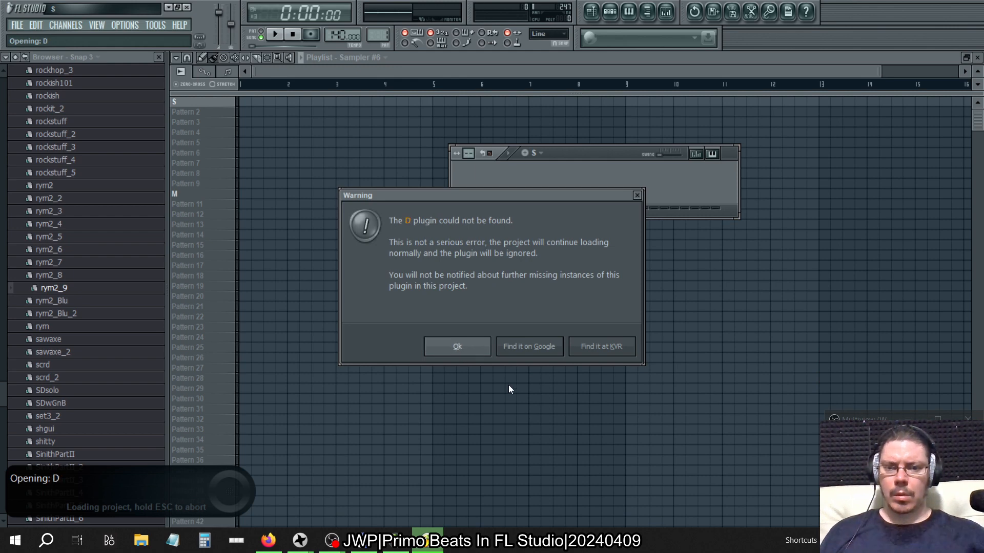
pyautogui.click(470, 348)
pyautogui.click(636, 330)
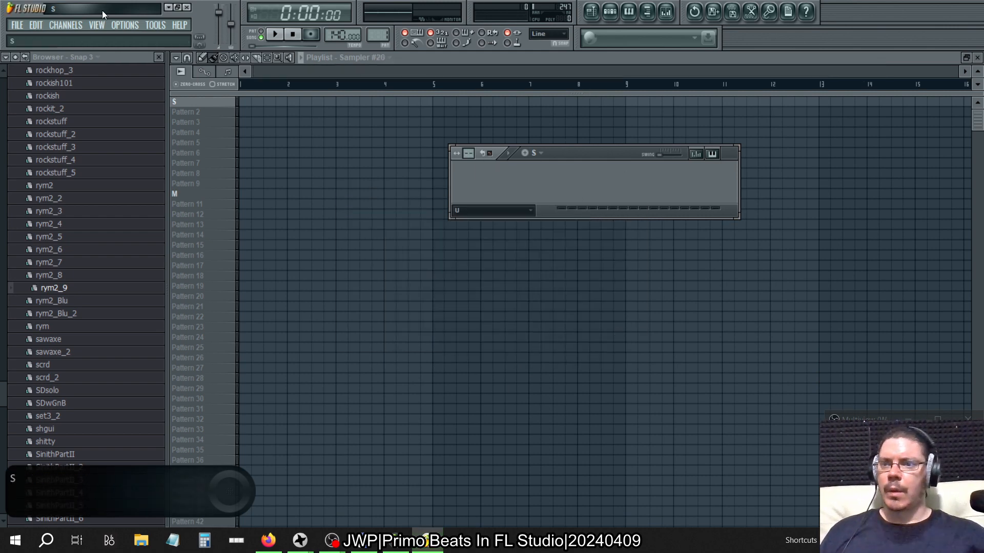
# Step: Start opening another project and select Sinith_33.flp in the Flp folder
pyautogui.click(20, 27)
pyautogui.click(24, 66)
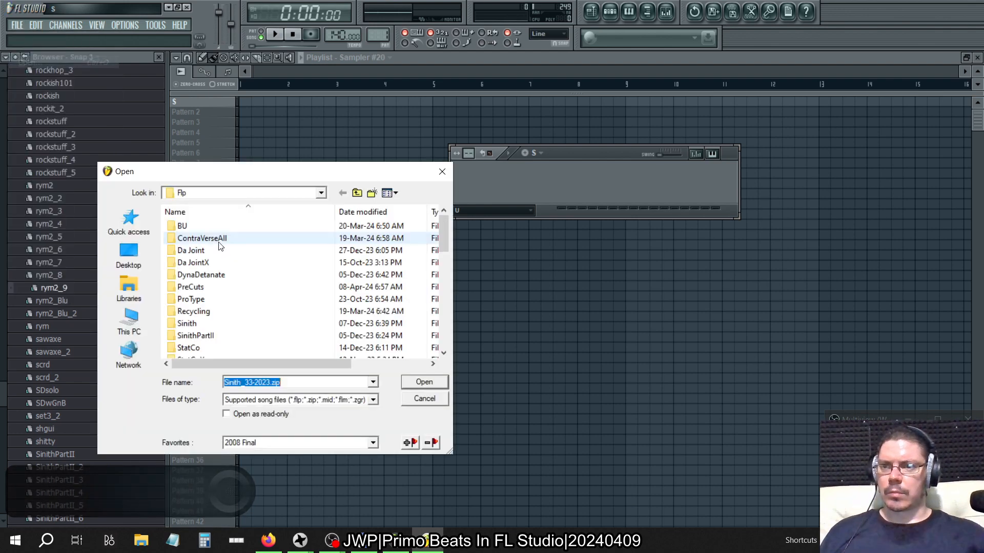
pyautogui.scroll(-5, 303, 264)
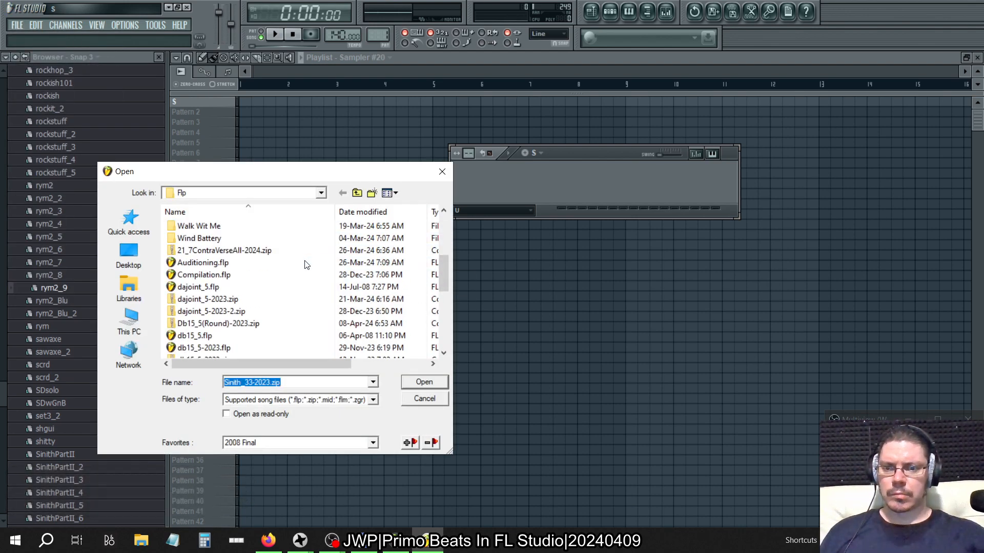
pyautogui.scroll(-2, 306, 265)
pyautogui.scroll(-3, 306, 265)
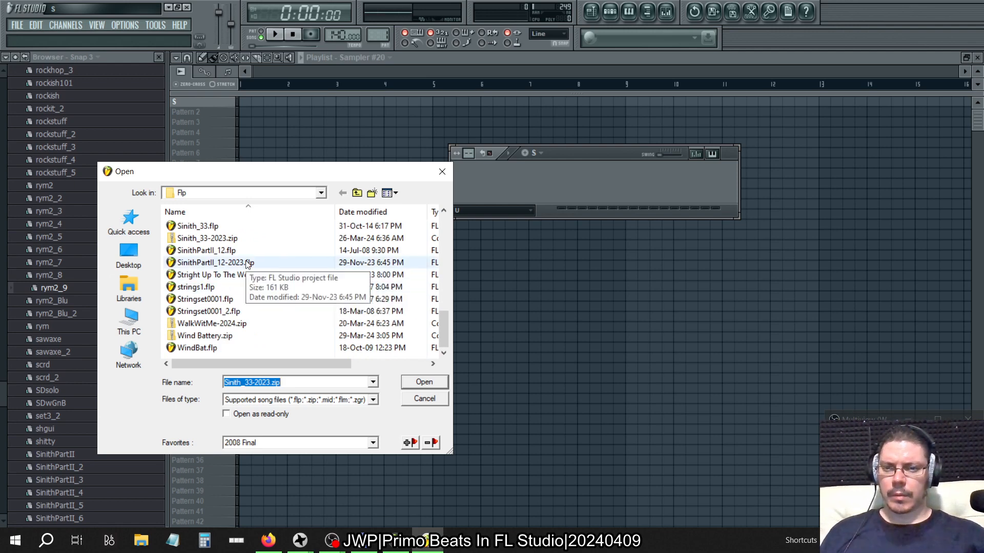
pyautogui.scroll(1, 246, 264)
pyautogui.click(220, 261)
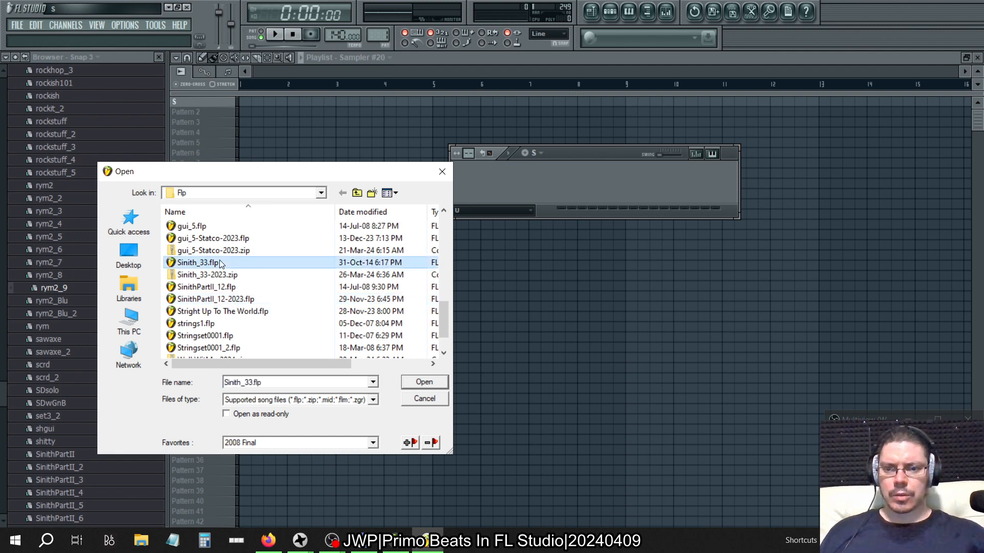
# Step: Check the Sinith and BU subfolders for project files and return to the Flp folder
pyautogui.scroll(-1, 285, 305)
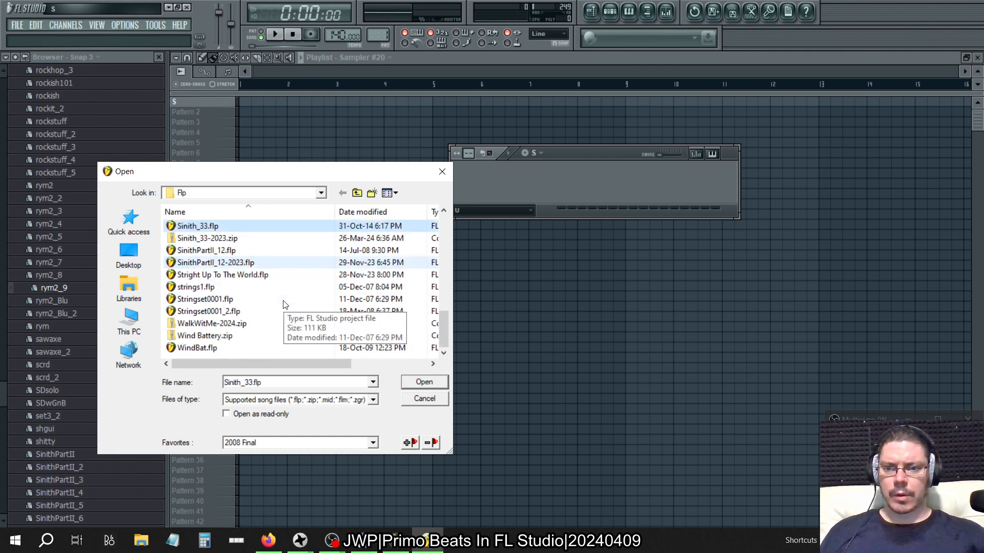
pyautogui.scroll(2, 285, 305)
pyautogui.scroll(6, 285, 304)
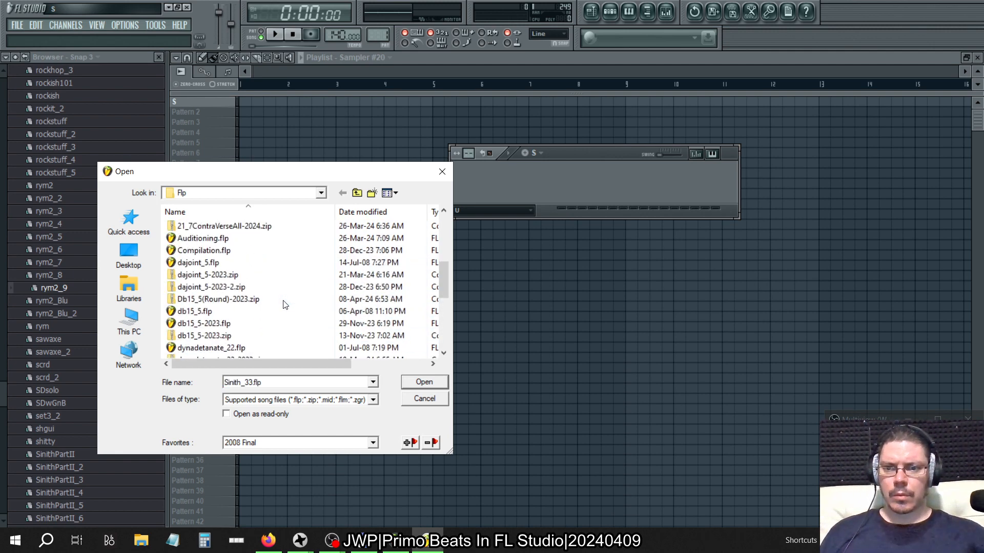
pyautogui.doubleClick(200, 300)
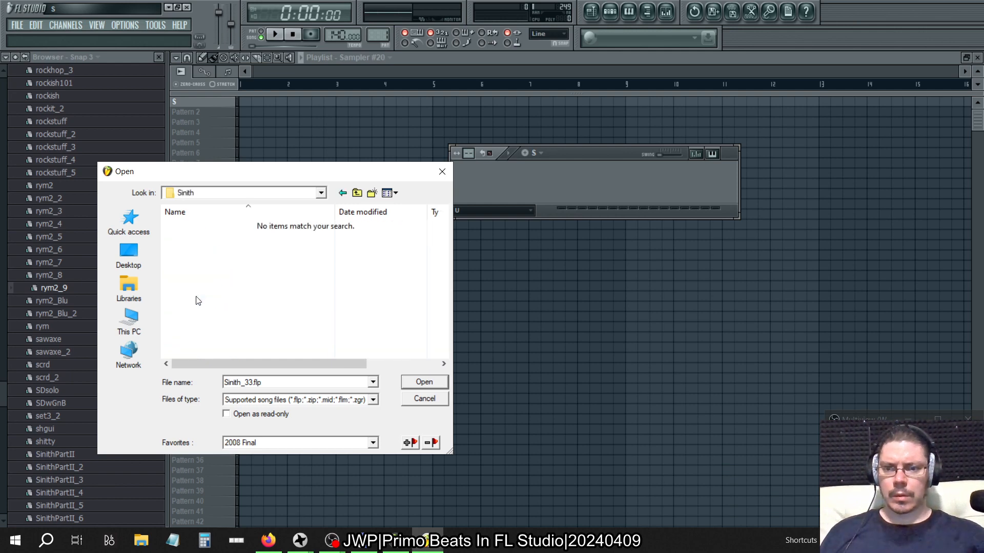
pyautogui.click(360, 198)
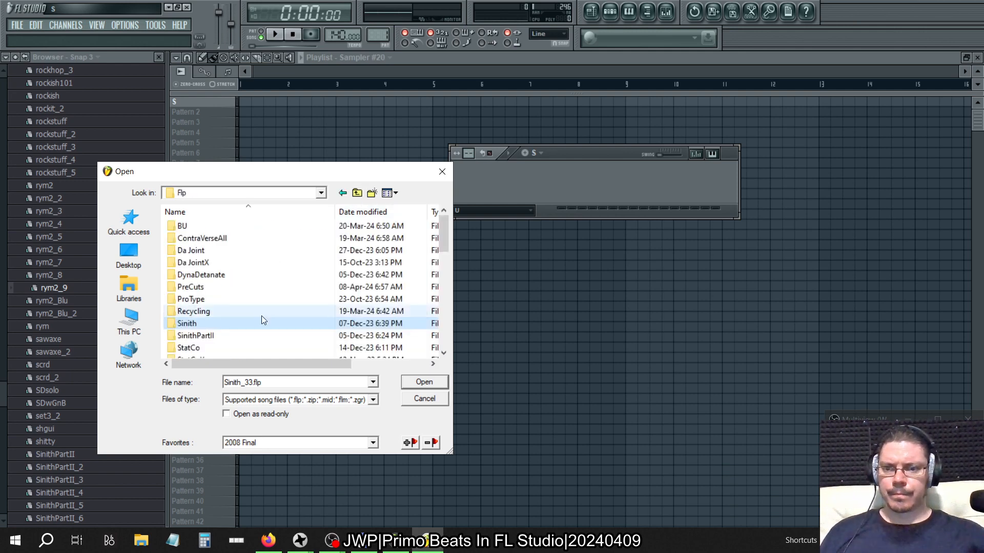
pyautogui.doubleClick(194, 226)
pyautogui.scroll(-2, 308, 256)
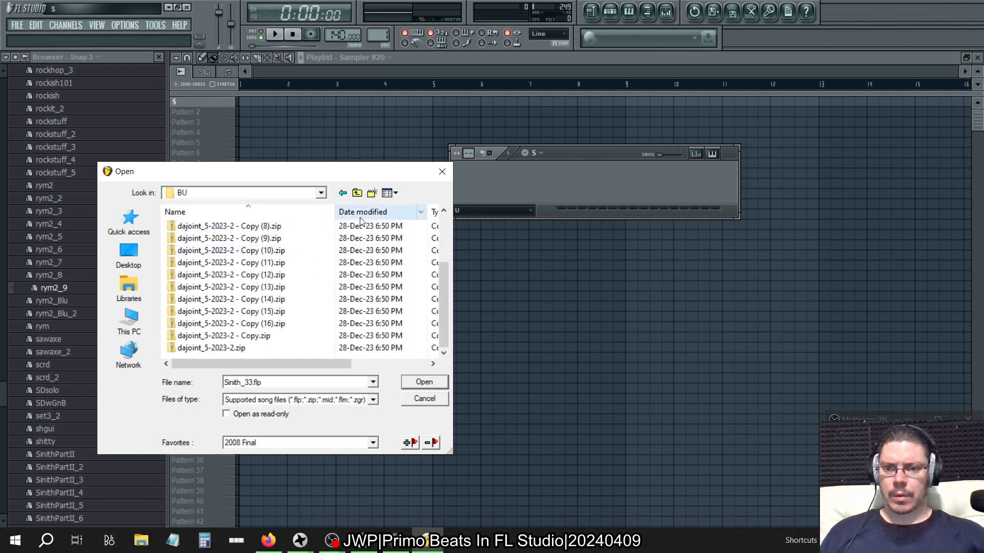
pyautogui.click(359, 193)
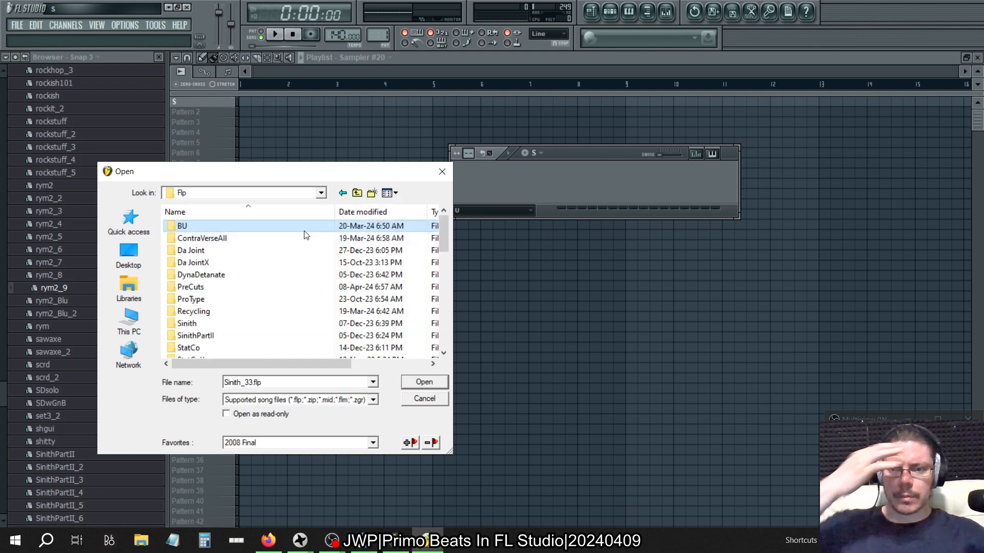
# Step: Try to open Sinith_33.flp from the Flp folder
pyautogui.scroll(-2, 305, 235)
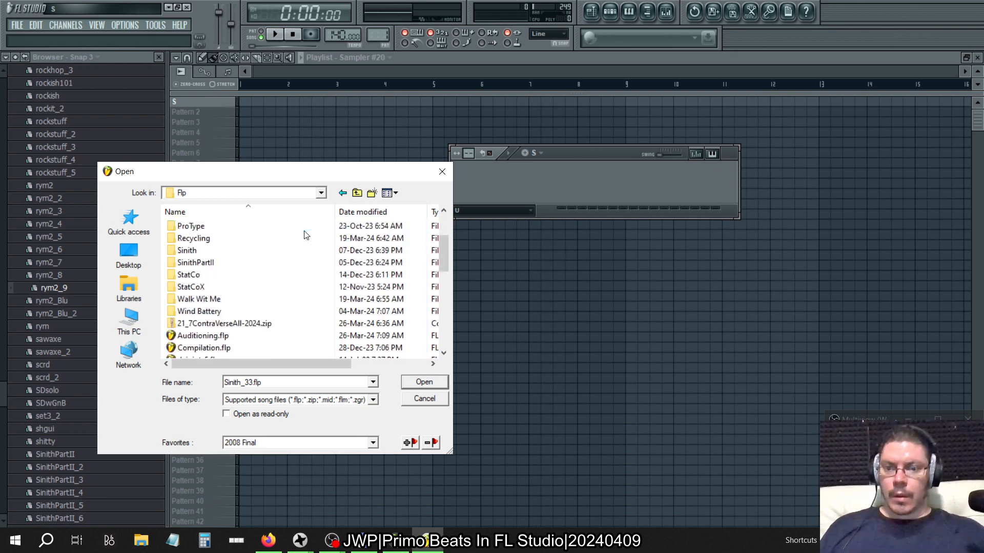
pyautogui.scroll(-1, 306, 235)
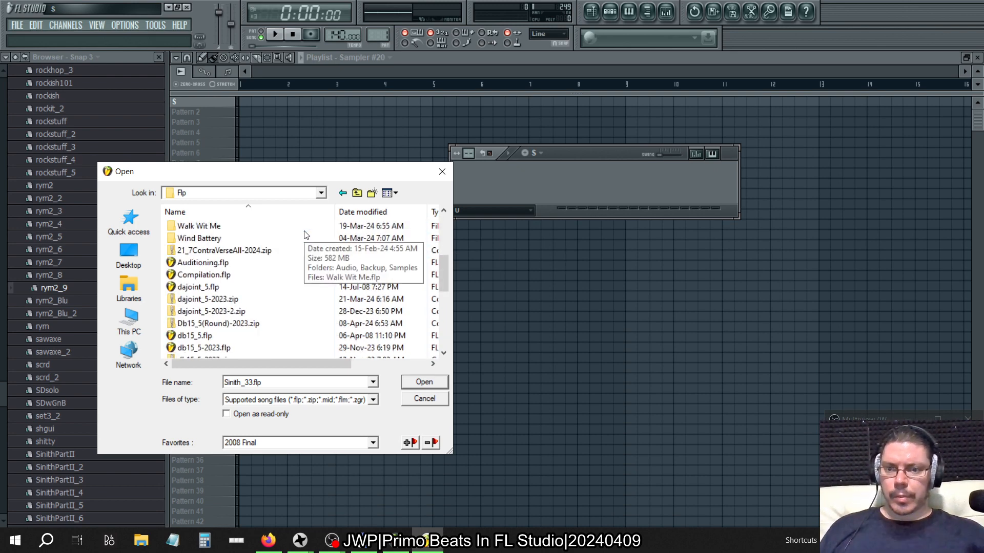
pyautogui.scroll(-2, 305, 235)
pyautogui.scroll(-4, 305, 235)
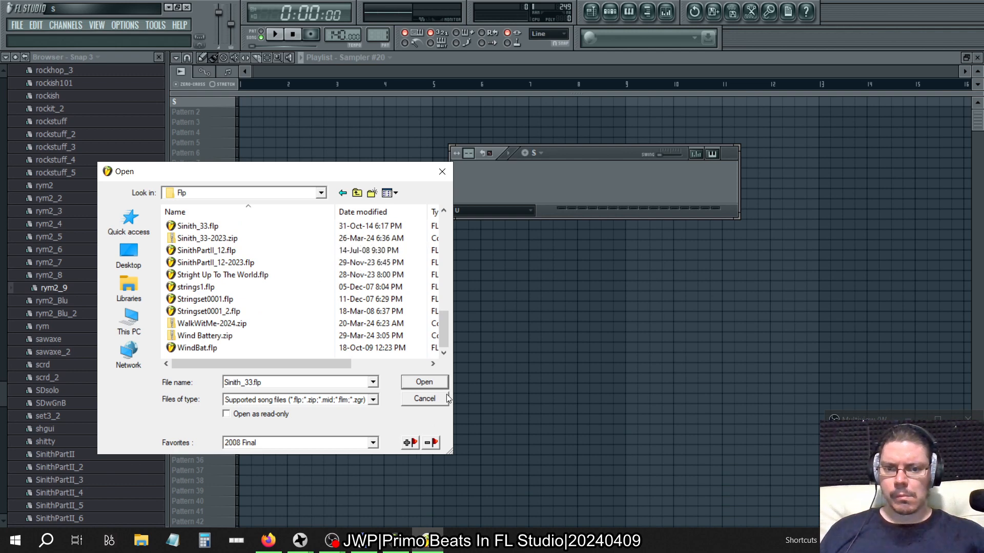
pyautogui.click(424, 383)
pyautogui.click(357, 193)
pyautogui.scroll(-8, 244, 270)
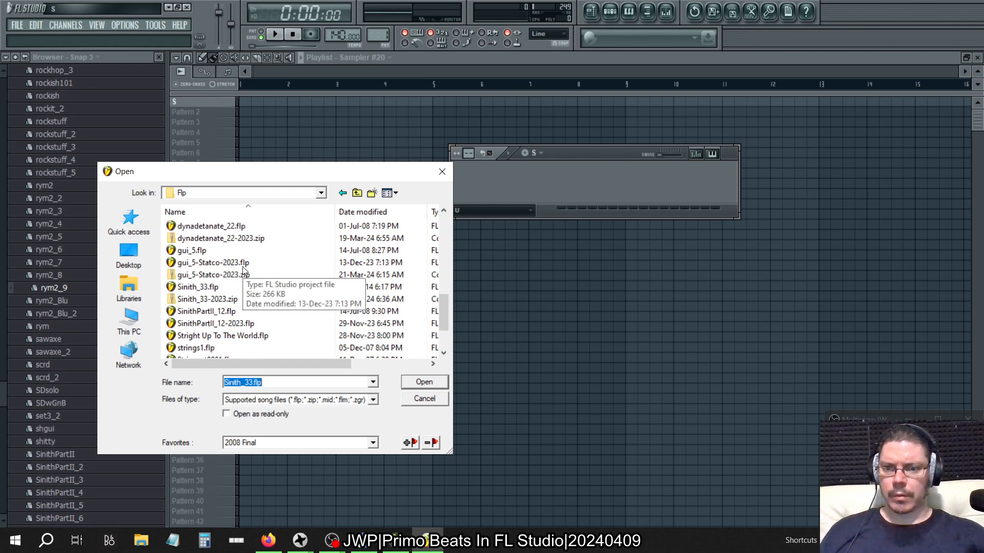
pyautogui.click(200, 287)
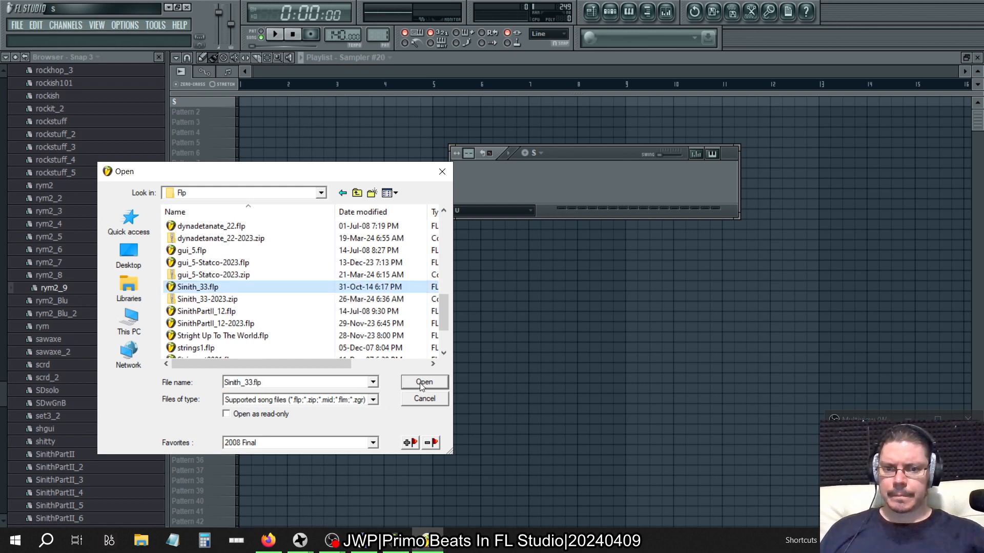
pyautogui.click(420, 383)
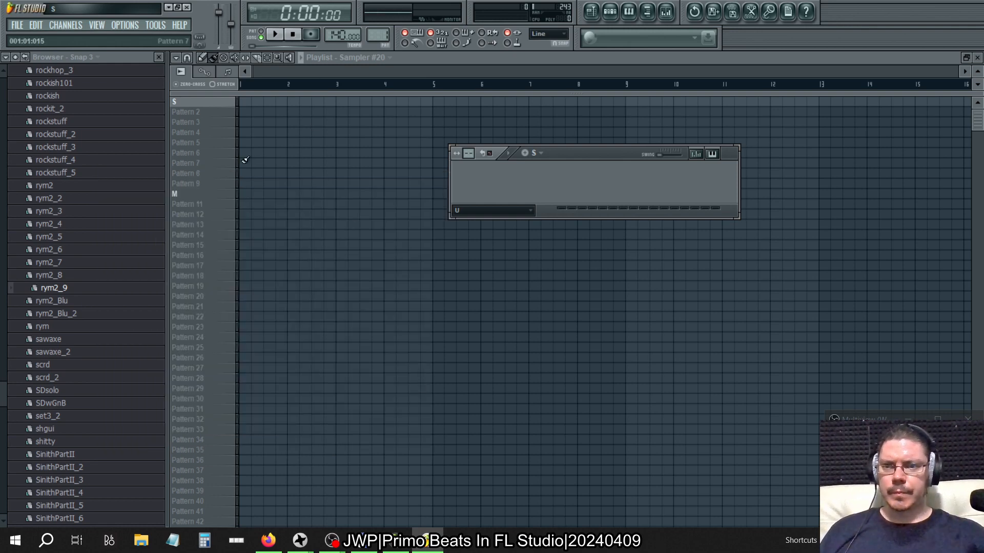
# Step: Return to the newer FL Studio window with the Sinith project and dismiss its application error
pyautogui.doubleClick(229, 3)
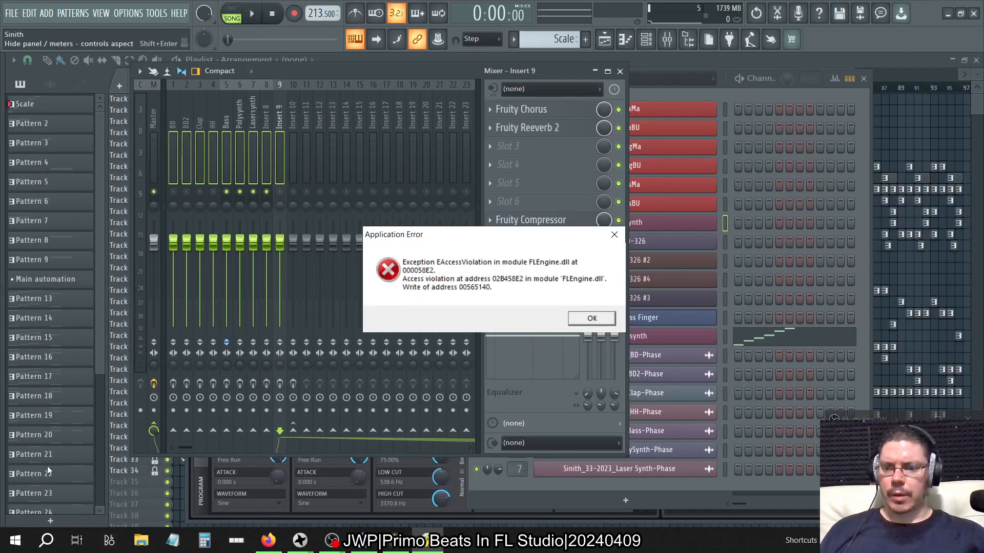
pyautogui.click(15, 540)
pyautogui.click(720, 304)
pyautogui.click(591, 318)
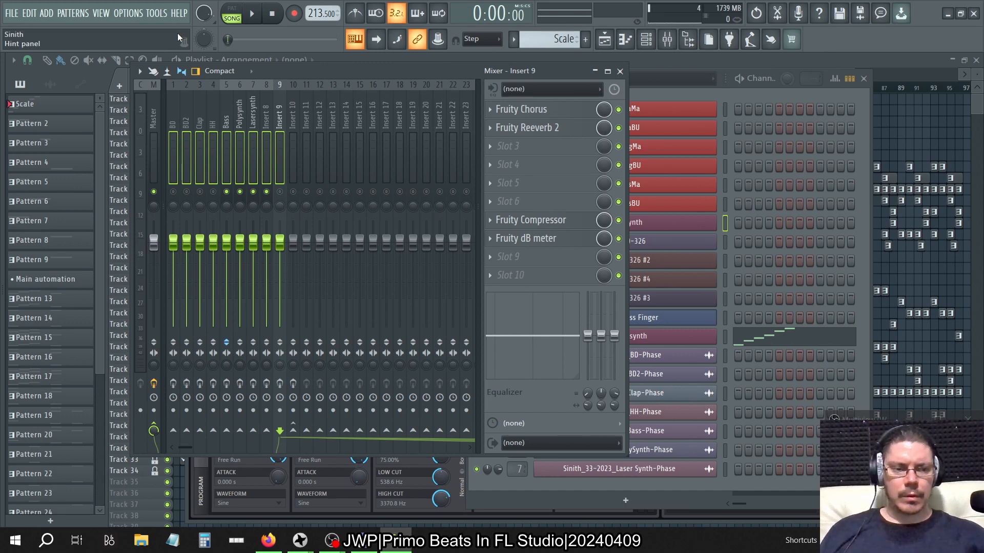
# Step: Play the opening bars of the original Sinith_33.flp in FL Studio 10 and stop playback
pyautogui.press('6')
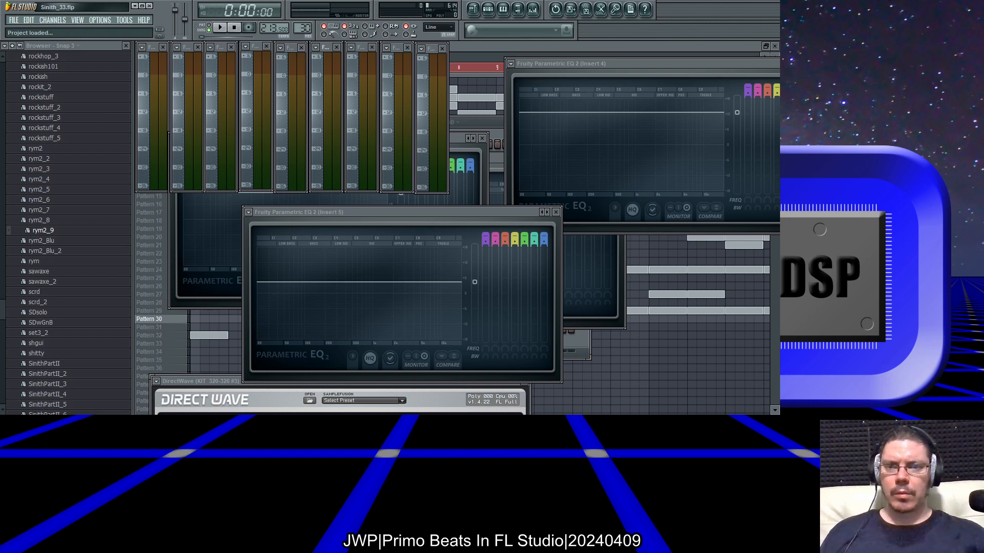
pyautogui.press('space')
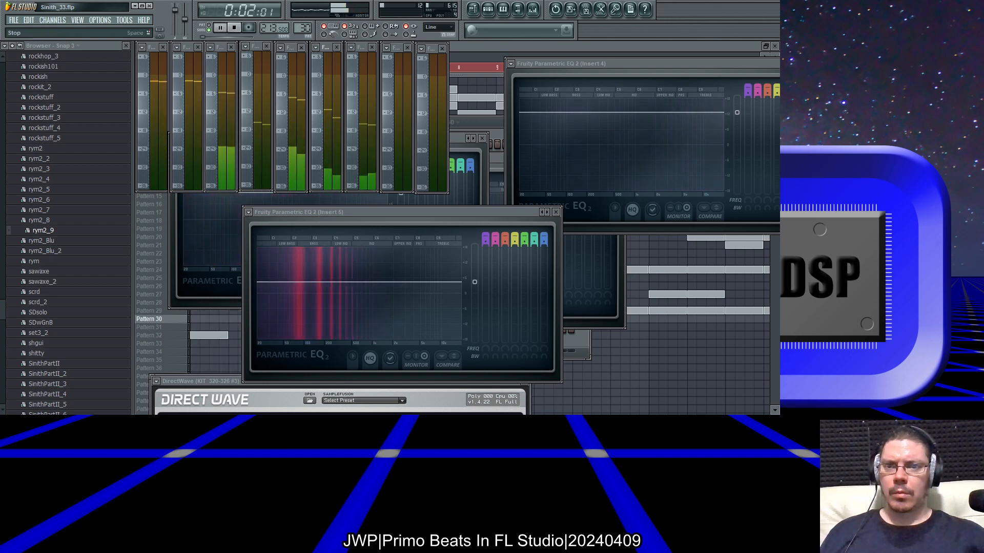
pyautogui.press('space')
# Step: Show the step sequencer for Sinith_33.flp, play the song again and stop playback
pyautogui.press('F6')
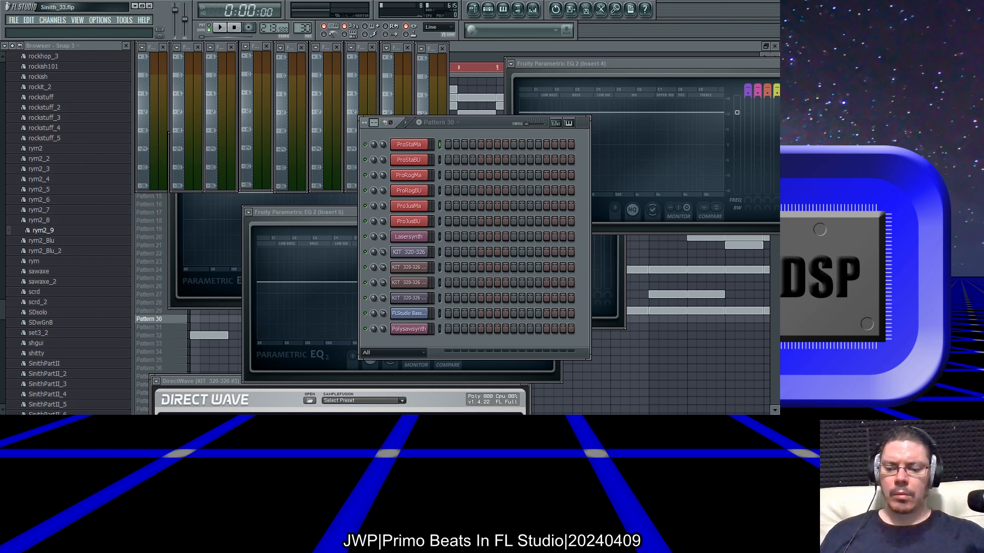
pyautogui.press('space')
pyautogui.press('space')
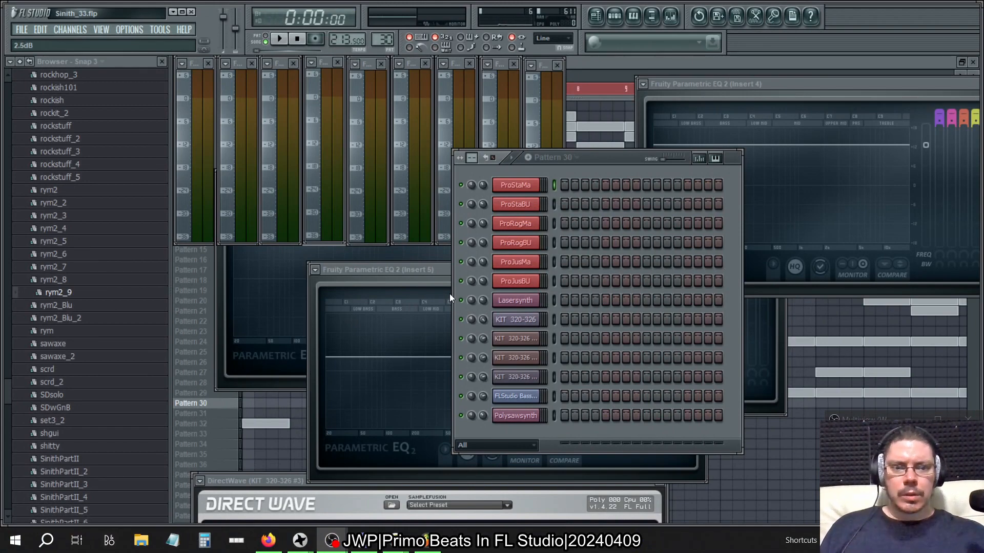
# Step: Show the mixer of the original Sinith_33.flp in FL Studio 10 and inspect the effects on Insert 8
pyautogui.hotkey('alt', 'Tab')
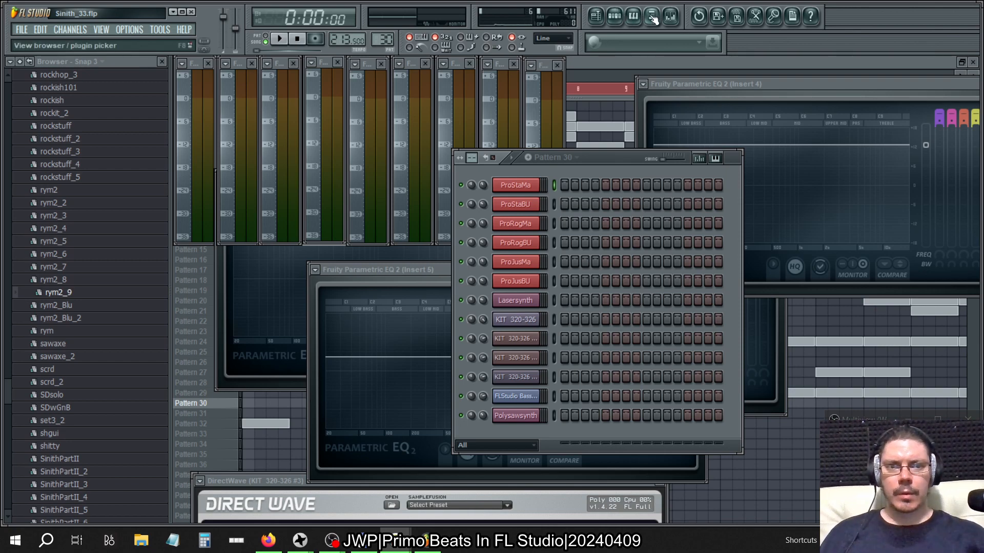
pyautogui.click(670, 15)
pyautogui.click(550, 264)
pyautogui.hotkey('alt', 'Tab')
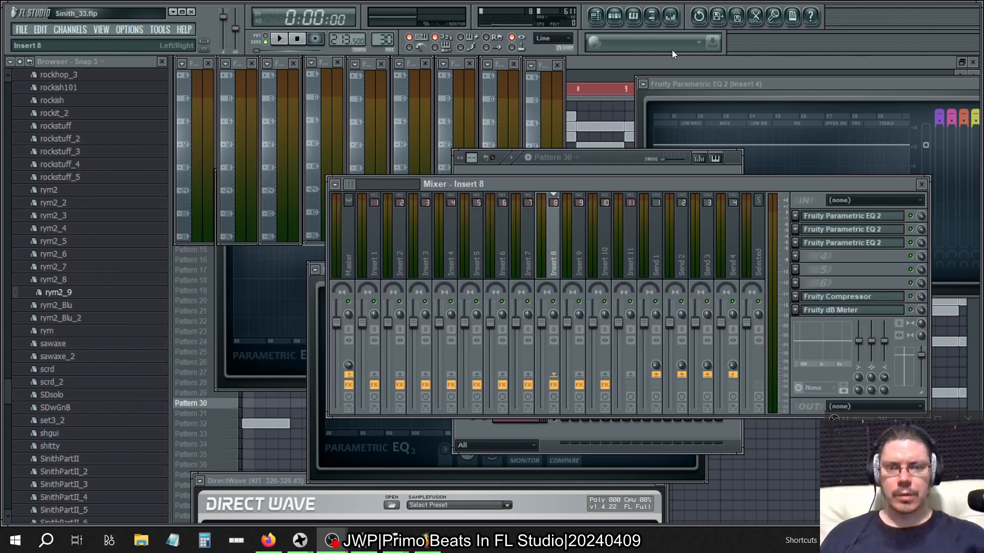
# Step: Switch to the newer FL Studio window and review the mixer effects from the BD track through to the Bass track
pyautogui.hotkey('alt', 'Tab')
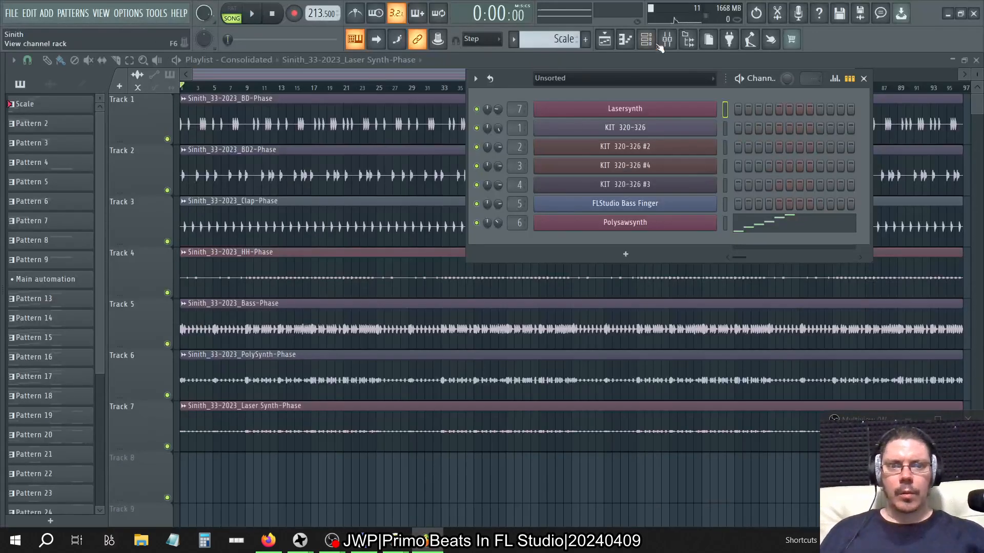
pyautogui.click(646, 40)
pyautogui.click(667, 40)
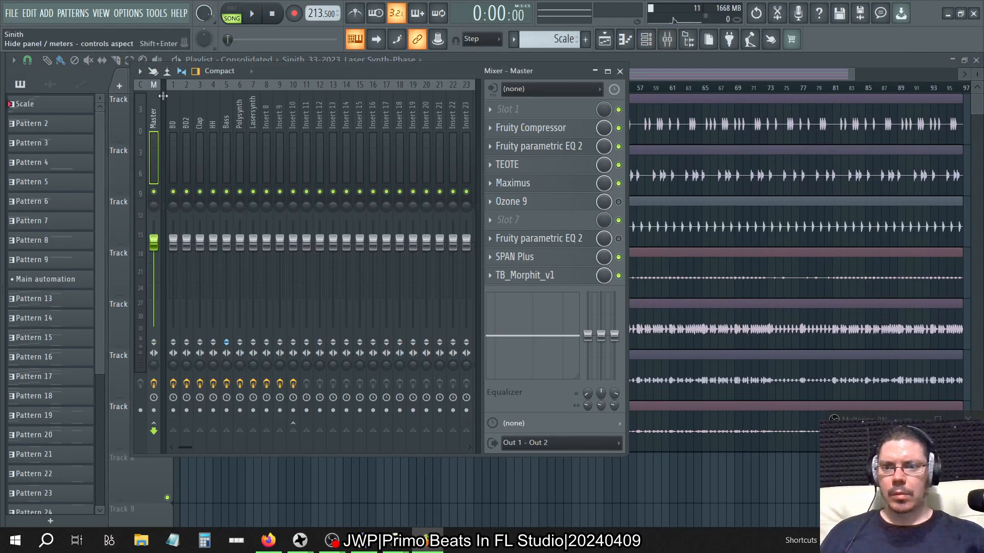
pyautogui.click(173, 116)
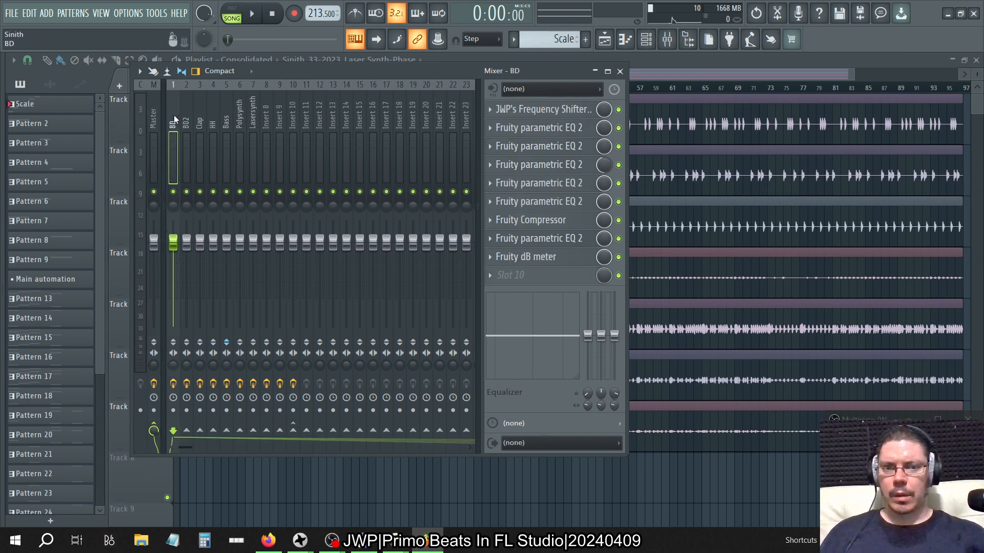
pyautogui.press('Right')
pyautogui.press('Right')
pyautogui.press('Right')
pyautogui.press('Right')
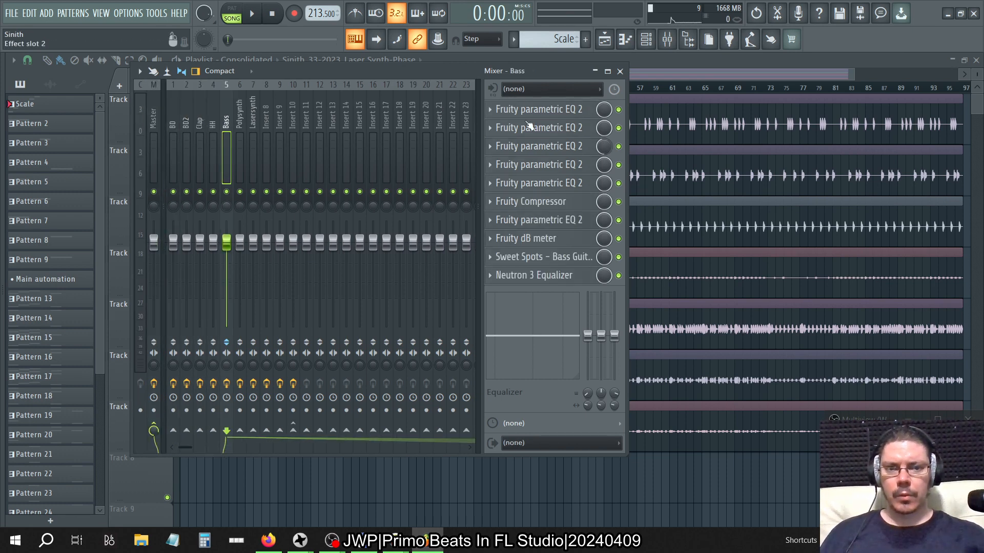
# Step: Inspect the Neutron 3 Equalizer on the Bass mixer track and close its window
pyautogui.click(532, 127)
pyautogui.click(439, 166)
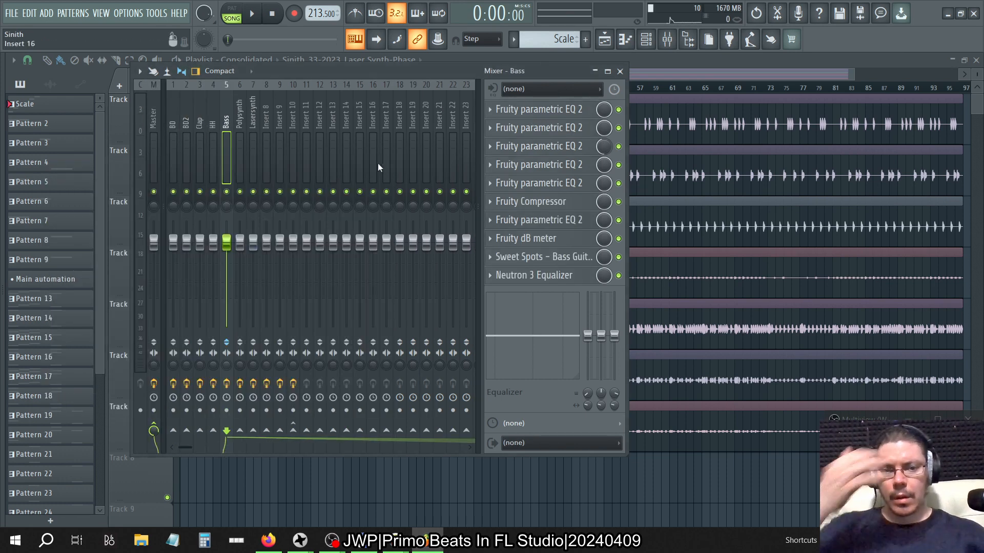
pyautogui.click(544, 279)
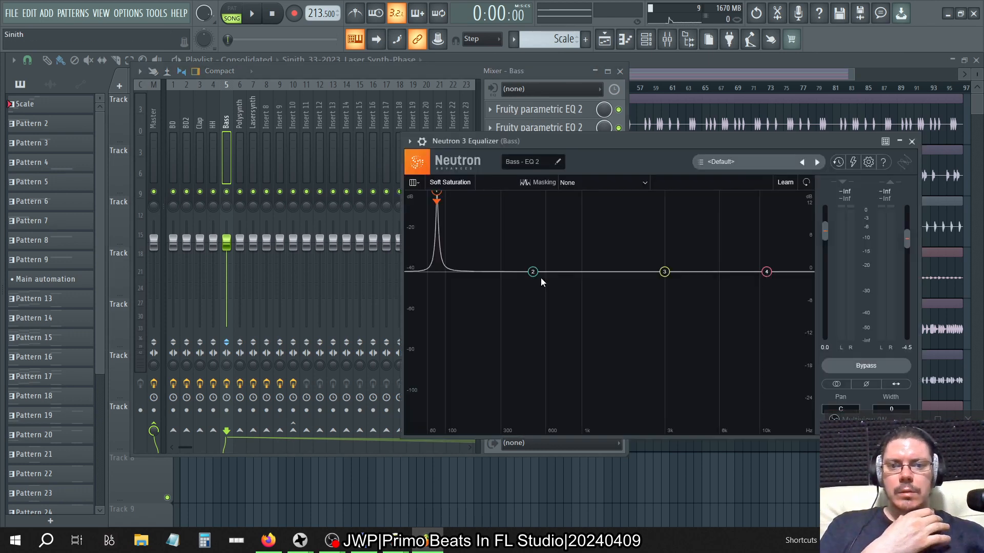
pyautogui.click(911, 141)
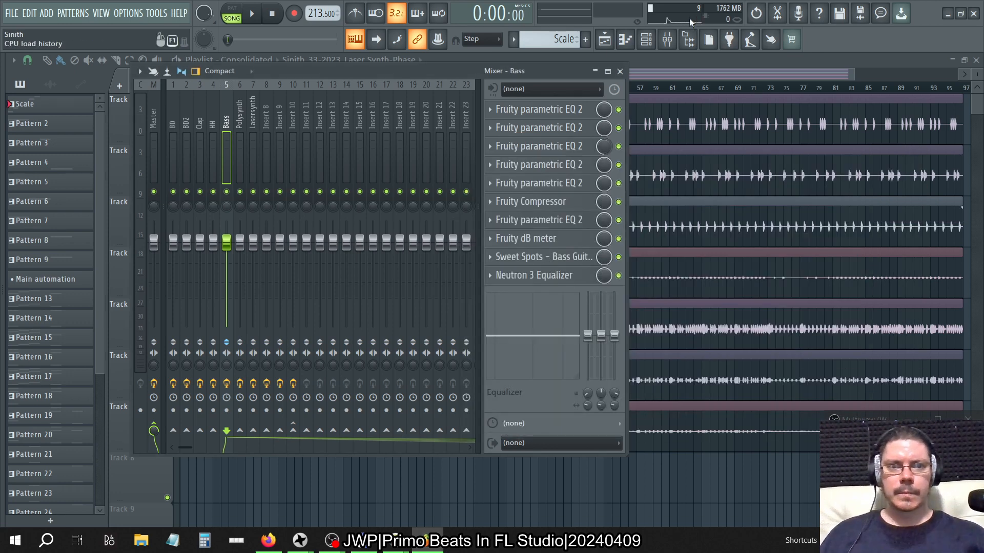
# Step: Switch the playlist from the Consolidated arrangement to the one named Arrangement
pyautogui.click(646, 40)
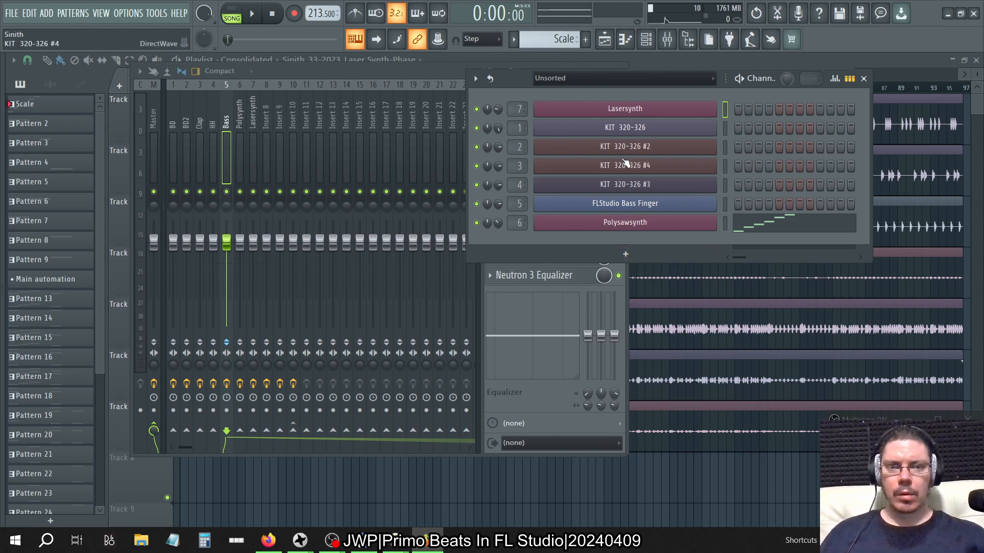
pyautogui.click(239, 59)
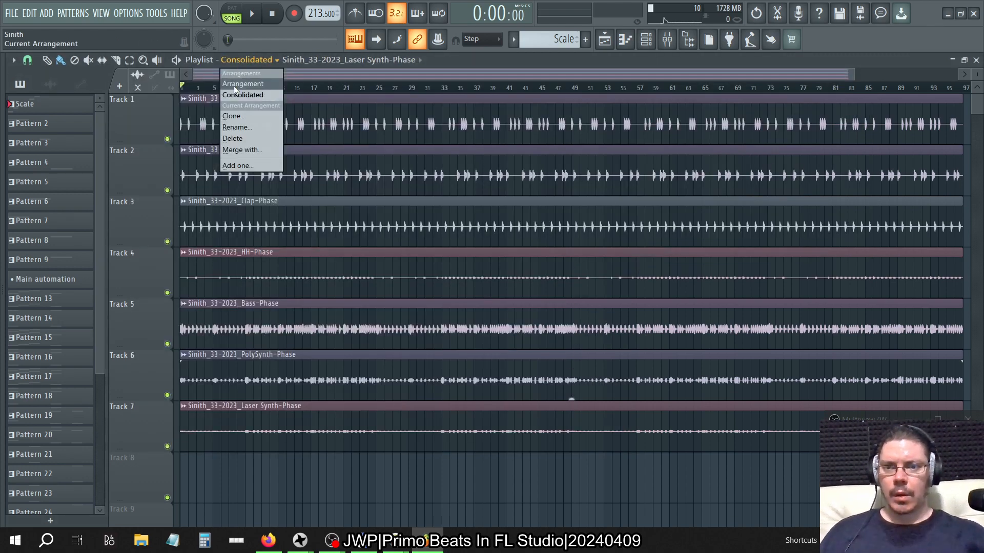
pyautogui.click(237, 85)
# Step: Disable the effects on the Bass mixer track and arm the track for disk recording
pyautogui.click(667, 39)
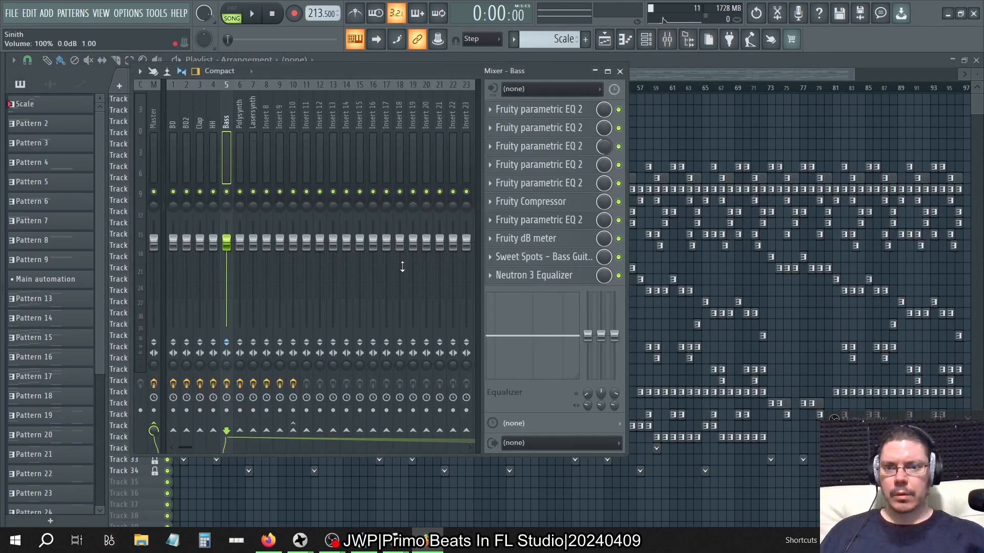
pyautogui.click(227, 385)
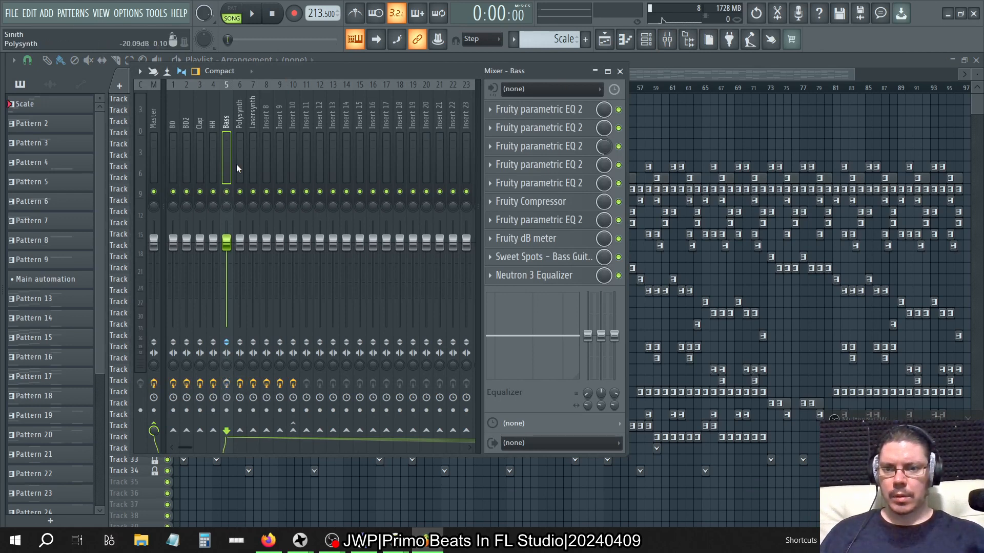
pyautogui.click(227, 411)
pyautogui.rightClick(322, 218)
pyautogui.click(216, 185)
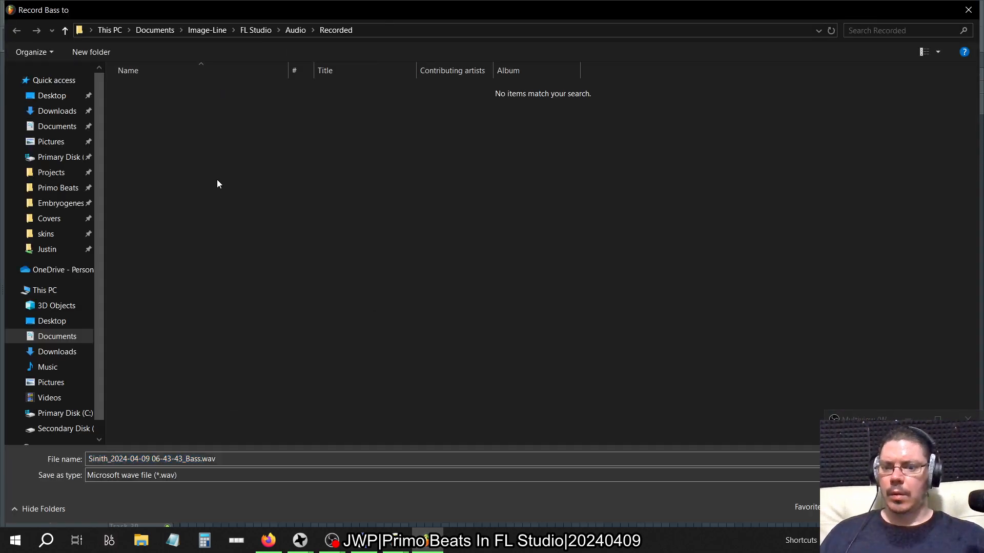
# Step: Set the Bass recording file to Sinith_33-2023_Bass.wav in the Primo Beats > Dope Pro > Flp > Sinith folder
pyautogui.click(56, 188)
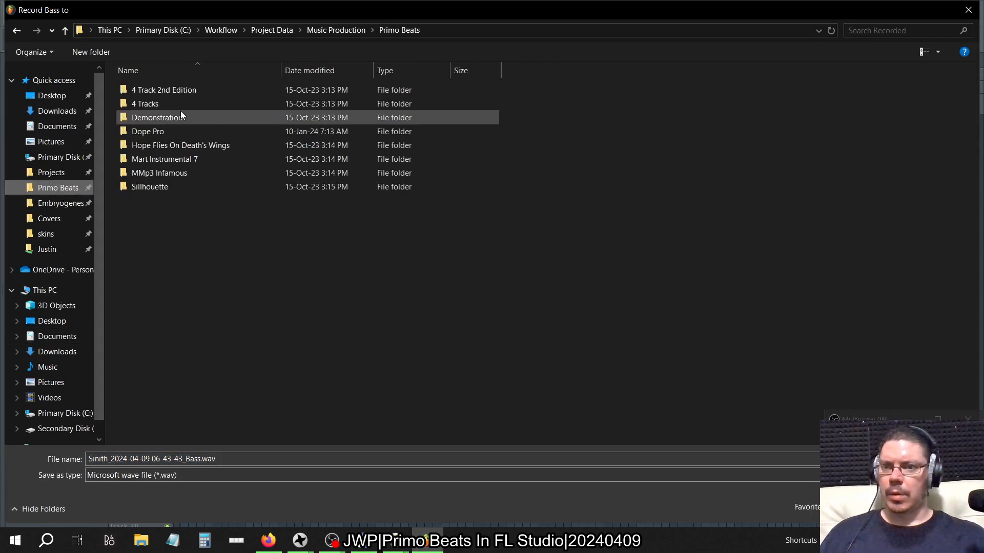
pyautogui.doubleClick(146, 122)
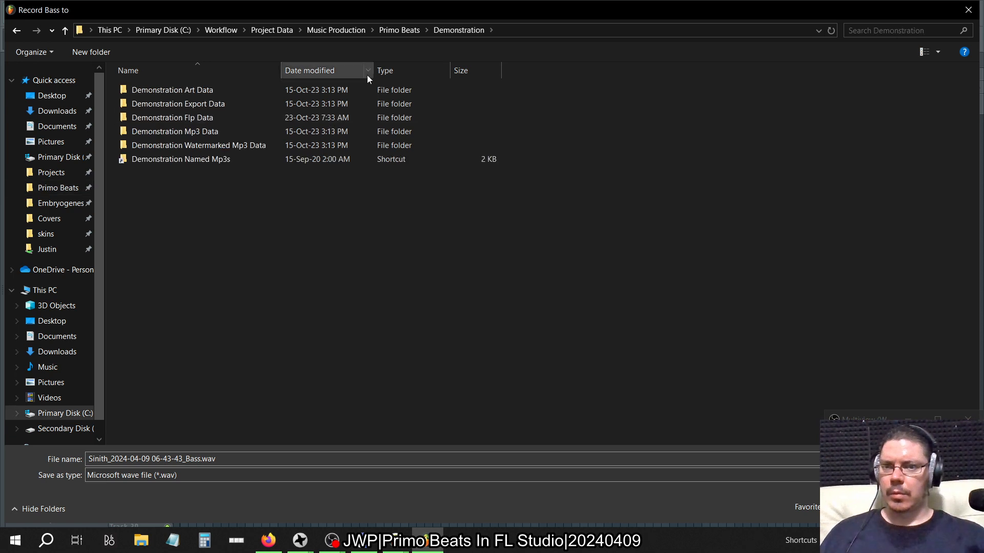
pyautogui.click(401, 30)
pyautogui.doubleClick(160, 131)
pyautogui.doubleClick(136, 90)
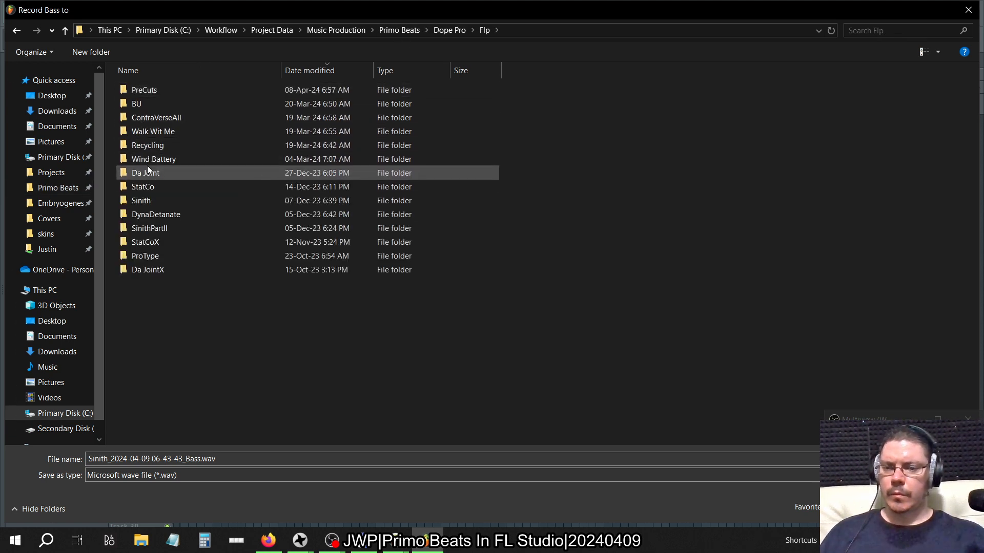
pyautogui.doubleClick(153, 200)
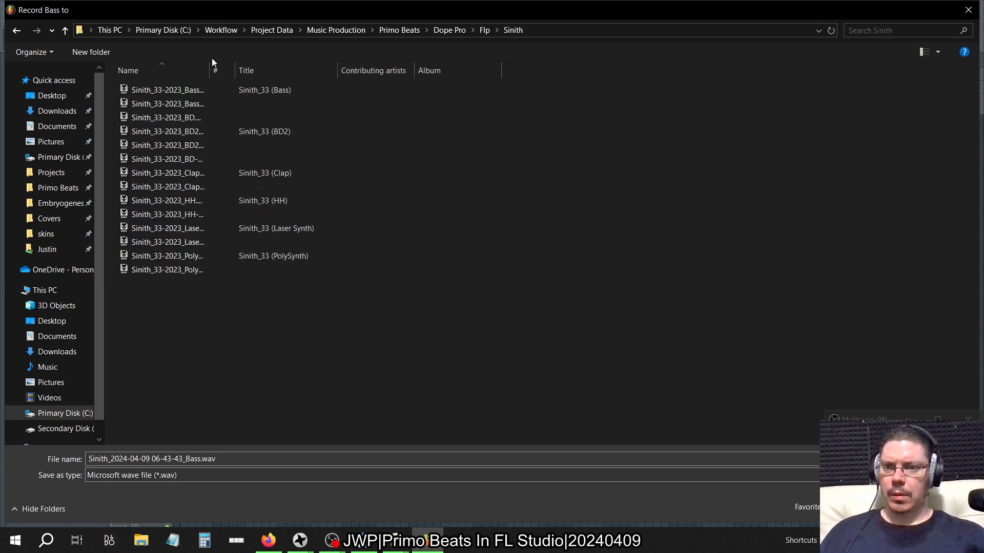
pyautogui.click(206, 70)
pyautogui.click(208, 91)
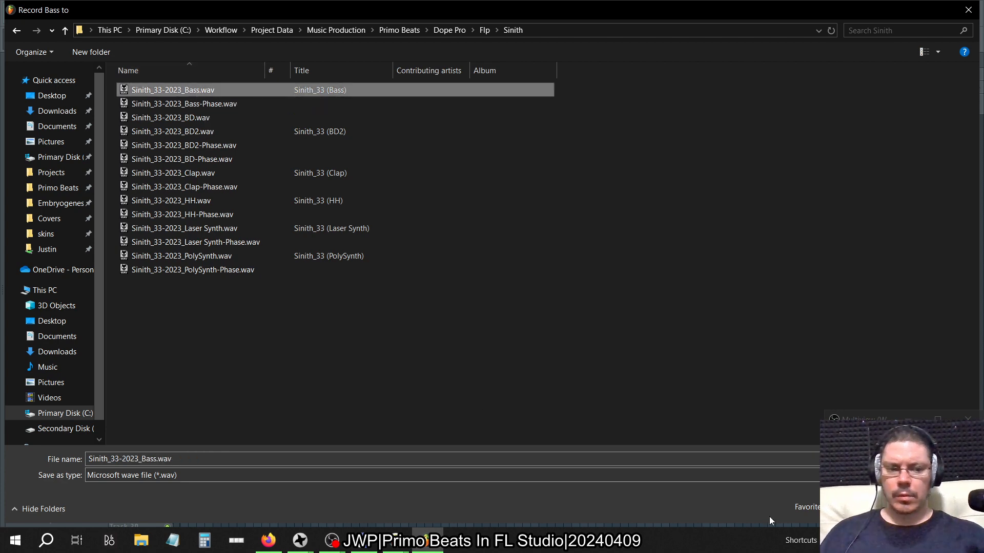
pyautogui.press('Return')
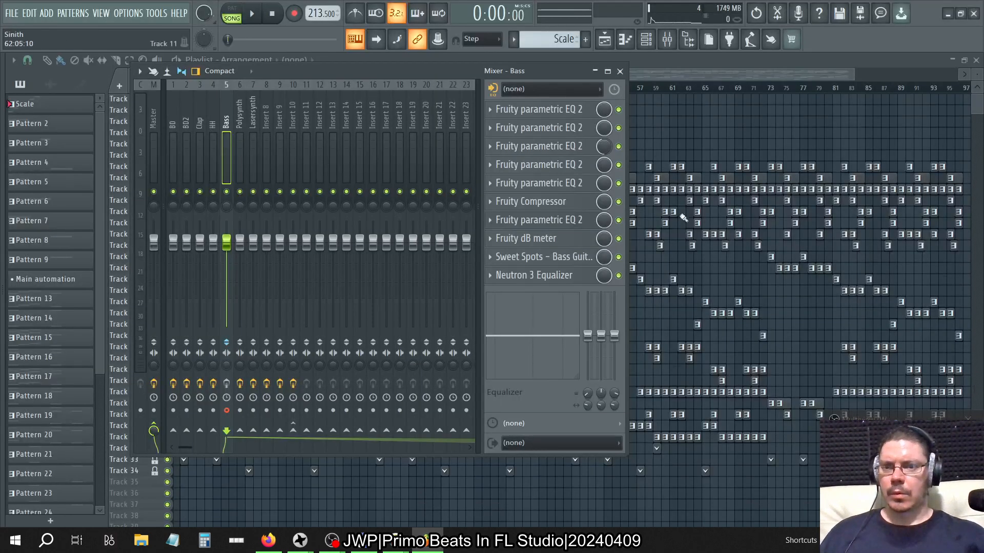
# Step: Turn off reverb, chorus and Drive A in the FLStudio Bass Finger channel's DirectWave plugin, and save the project
pyautogui.click(646, 39)
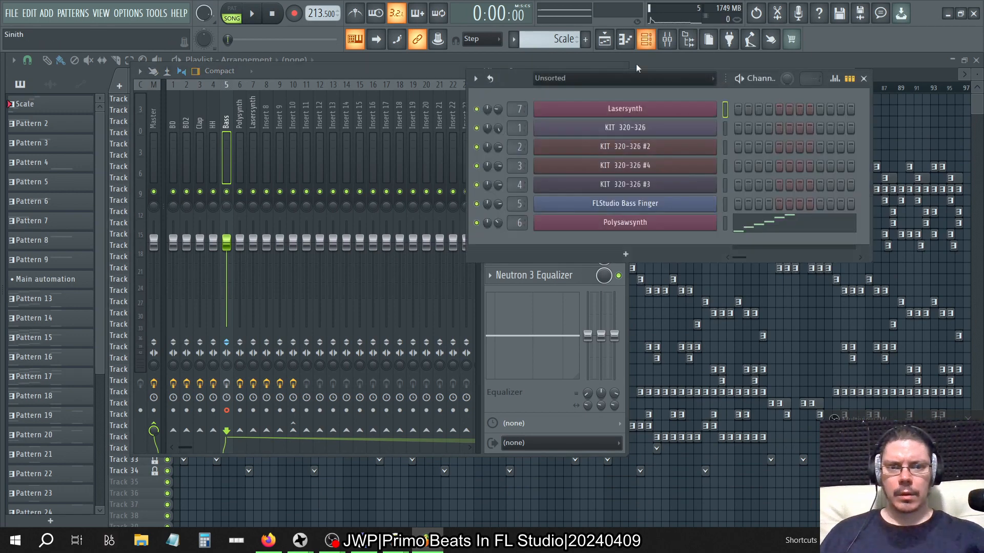
pyautogui.click(637, 208)
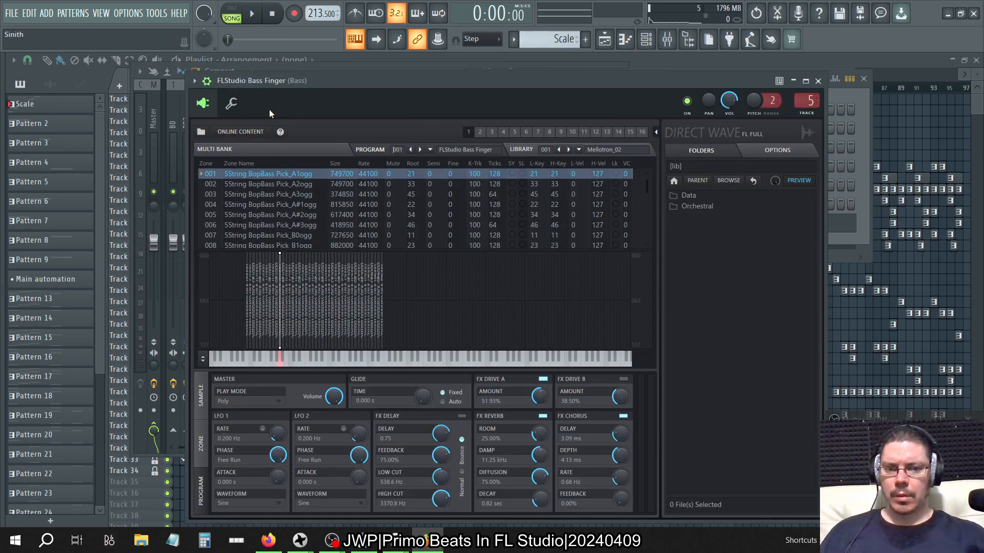
pyautogui.click(543, 415)
pyautogui.click(623, 415)
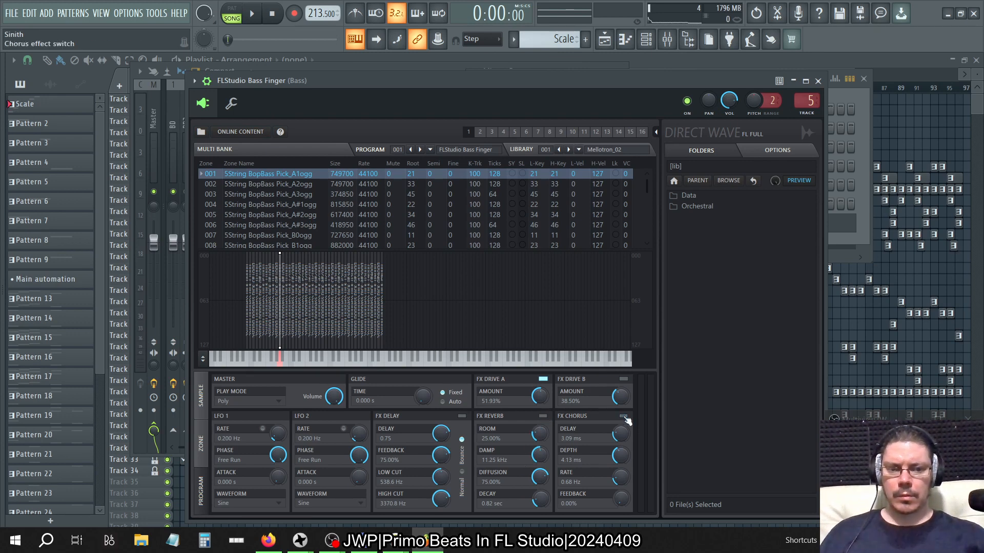
pyautogui.click(544, 379)
pyautogui.click(11, 13)
pyautogui.click(21, 68)
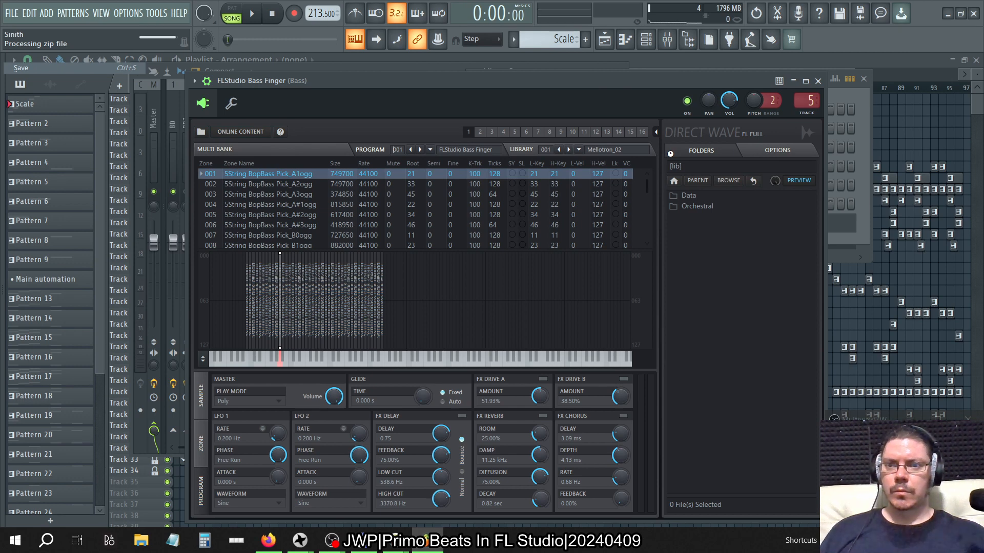
# Step: Close the Bass Finger plugin window and check the mixer's disk recording options without rendering
pyautogui.click(818, 81)
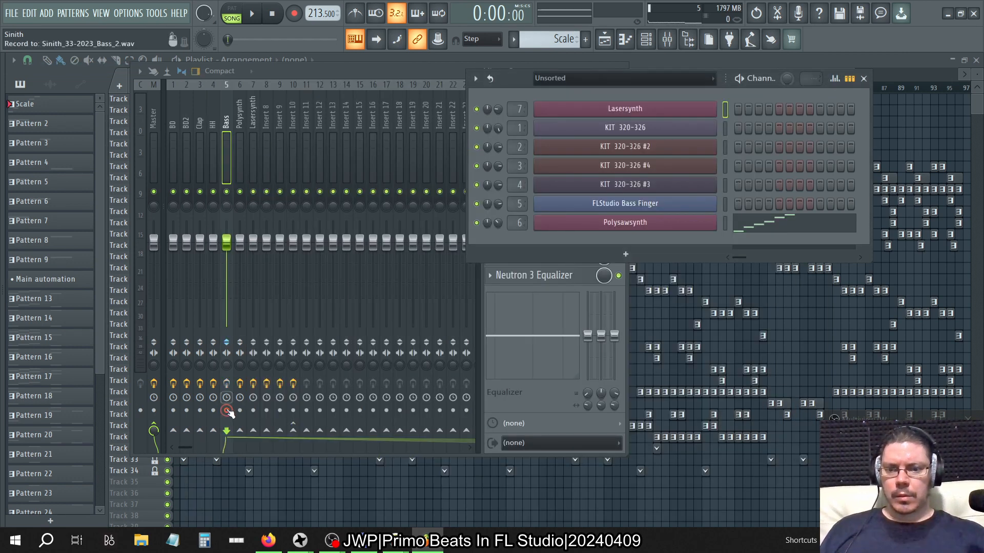
pyautogui.click(139, 71)
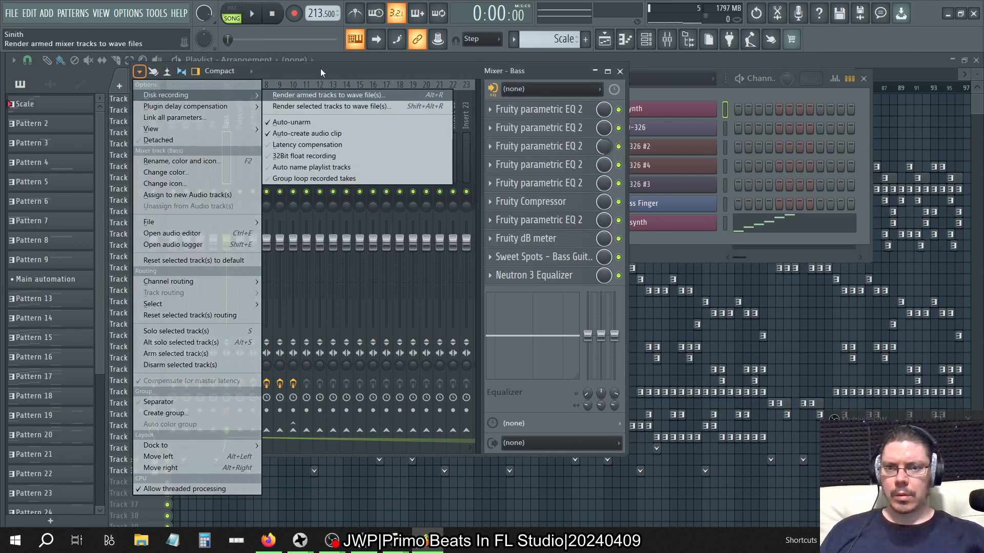
pyautogui.click(118, 318)
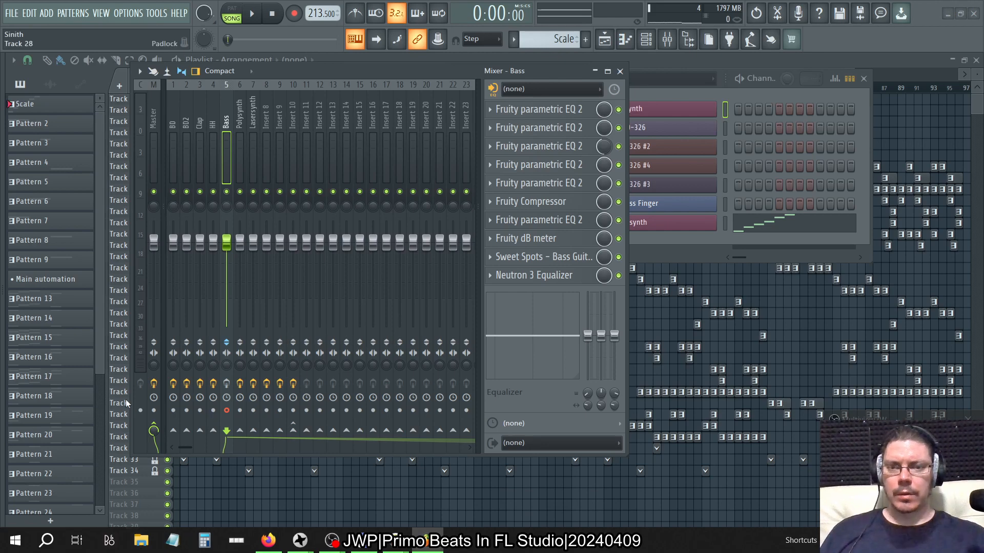
# Step: Open the Primo Beats > Dope Pro > Flp > Sinith folder in File Explorer and widen the Name column to fit
pyautogui.press('super+e')
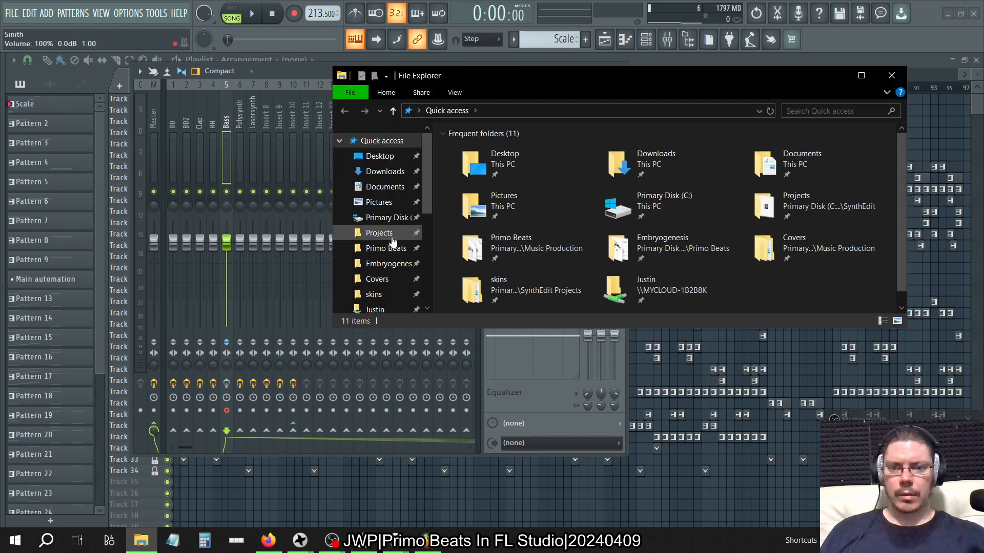
pyautogui.click(385, 248)
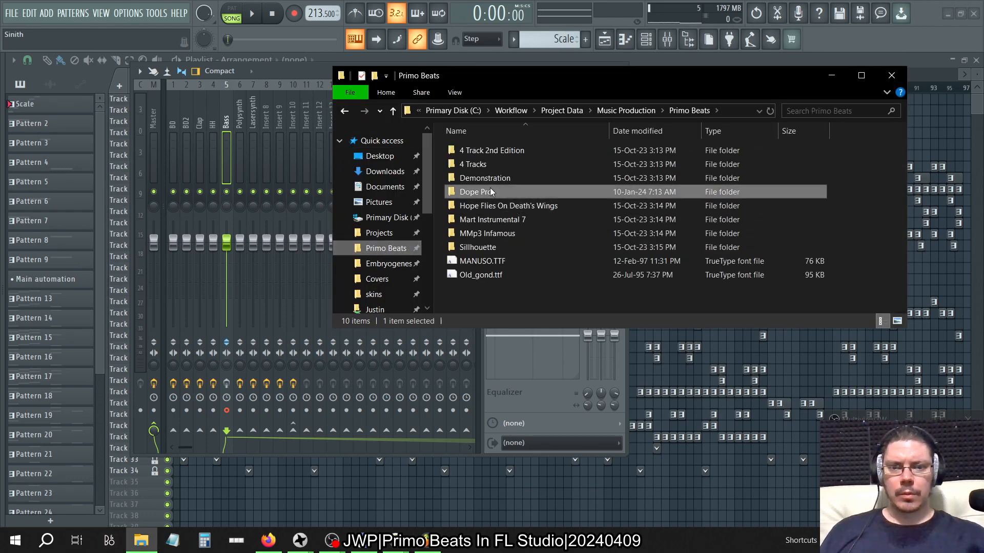
pyautogui.doubleClick(489, 187)
pyautogui.doubleClick(474, 165)
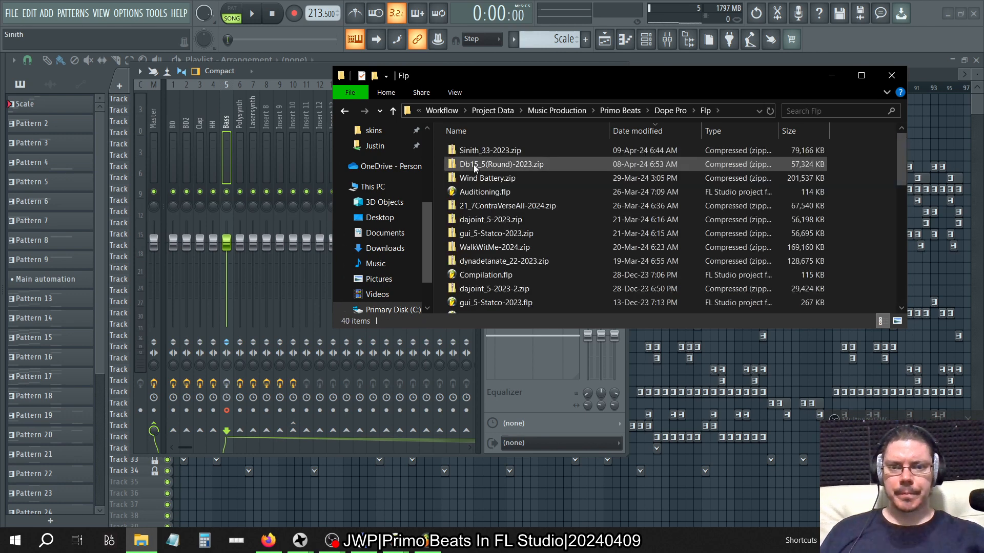
pyautogui.scroll(-8, 482, 205)
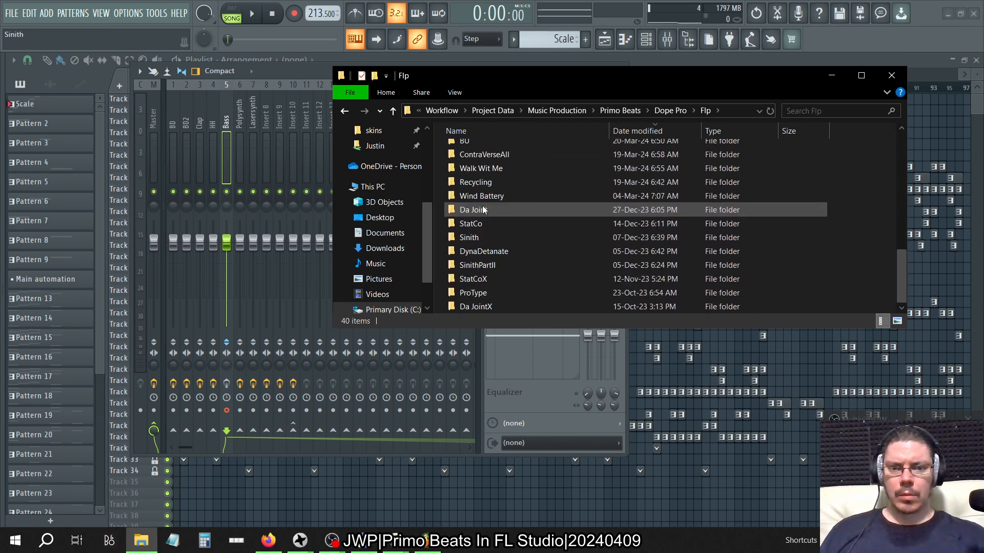
pyautogui.doubleClick(469, 237)
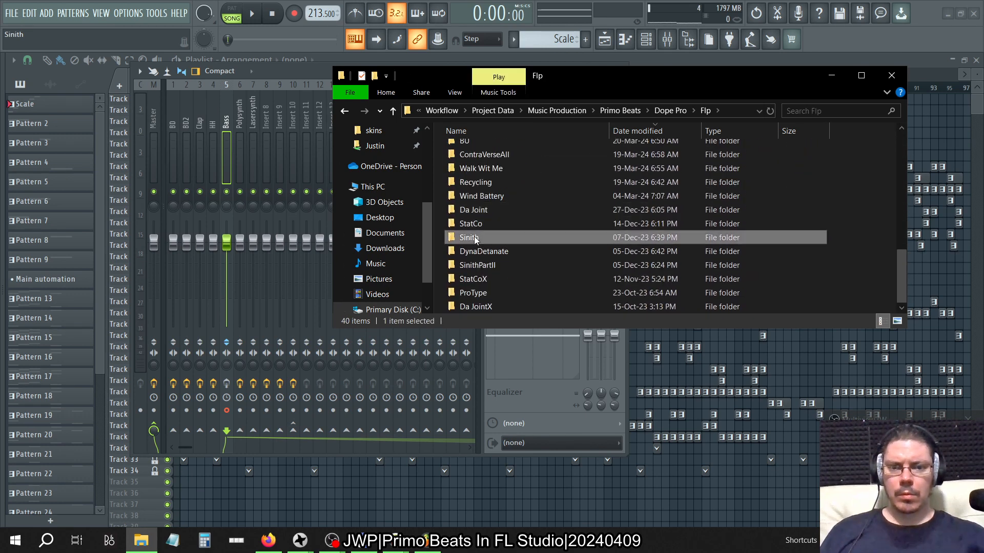
pyautogui.doubleClick(537, 134)
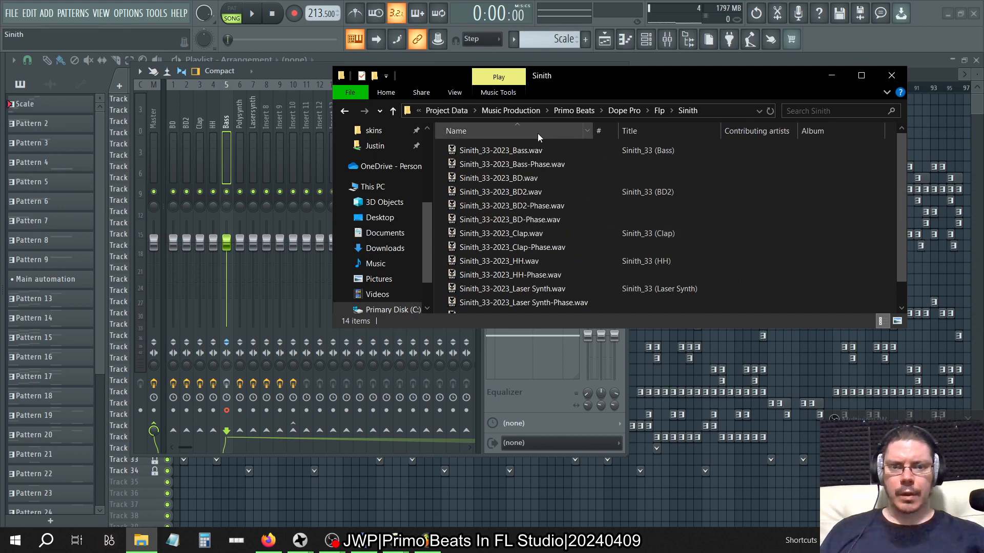
# Step: Permanently delete Sinith_33-2023_Bass.wav from the Sinith folder
pyautogui.click(556, 150)
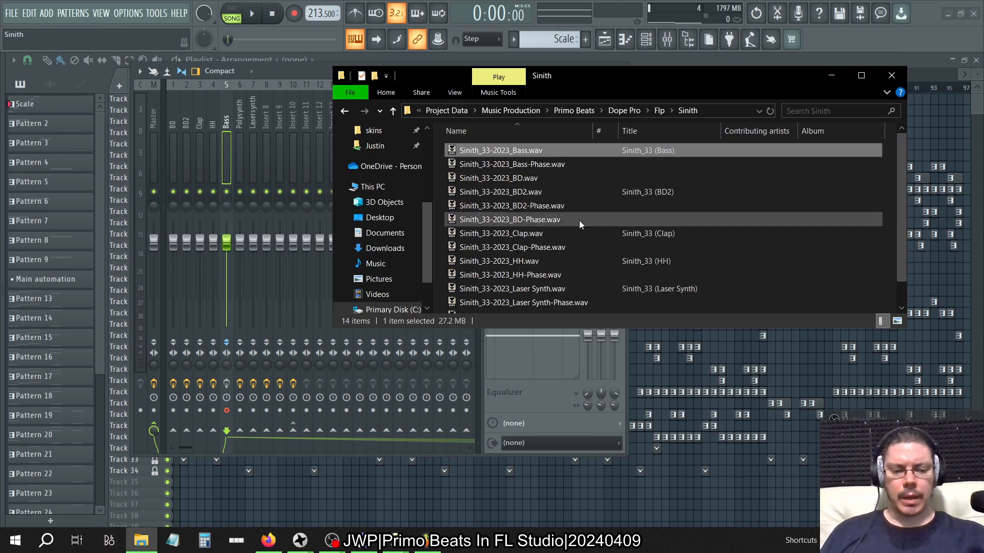
pyautogui.hotkey('shift', 'Delete')
pyautogui.press('Return')
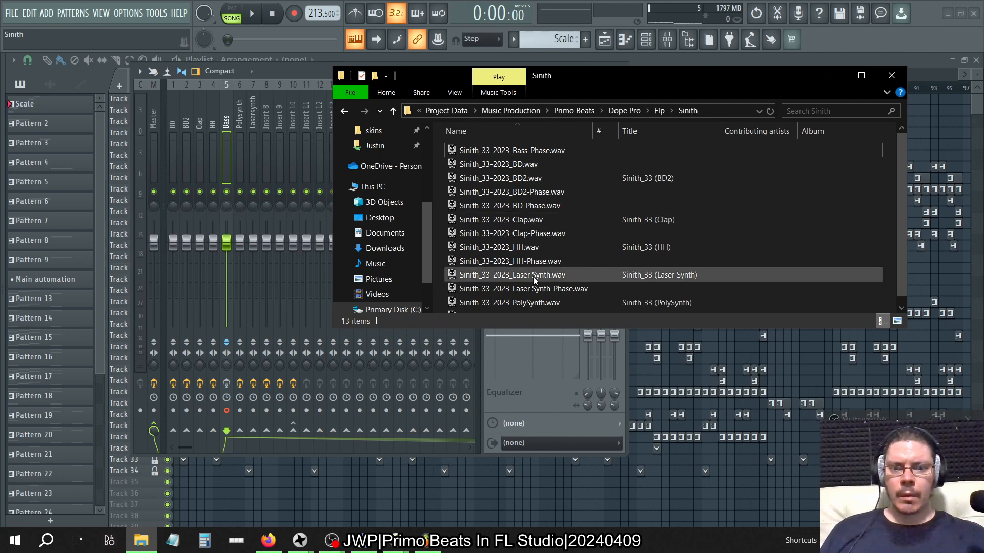
# Step: Render the Bass mixer track to a WAV file in FL Studio as a full song at 24Bit int
pyautogui.scroll(-1, 535, 279)
pyautogui.click(287, 73)
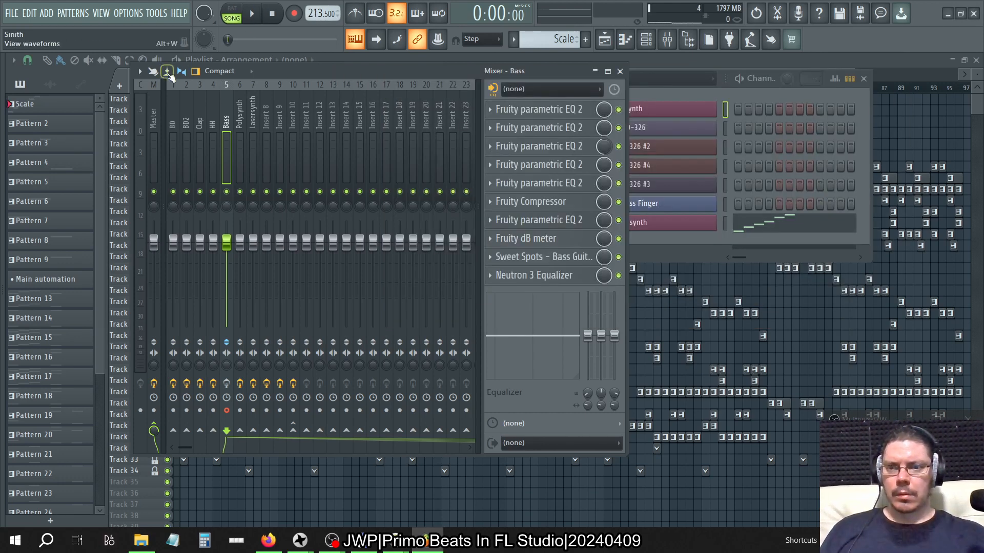
pyautogui.click(139, 71)
pyautogui.moveTo(159, 98)
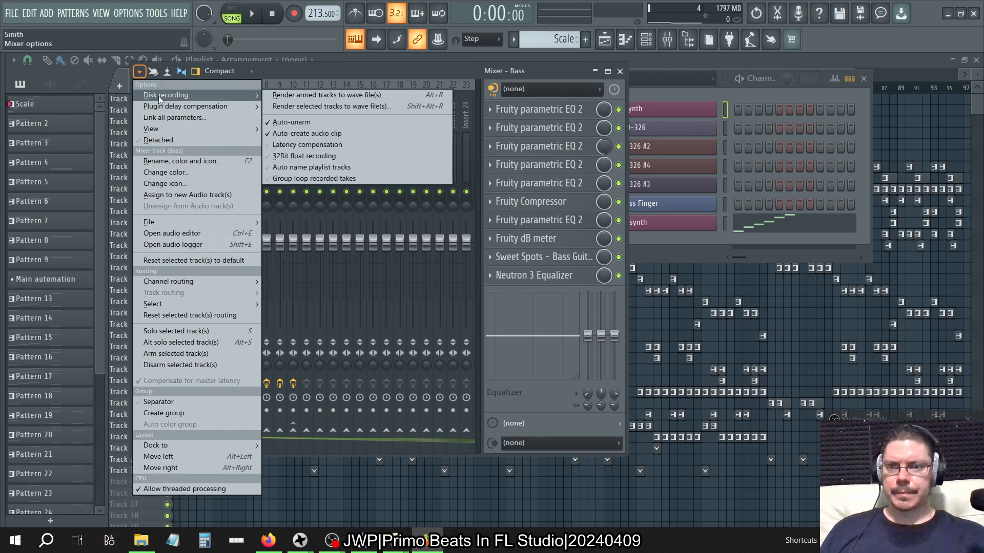
pyautogui.click(328, 106)
pyautogui.click(440, 239)
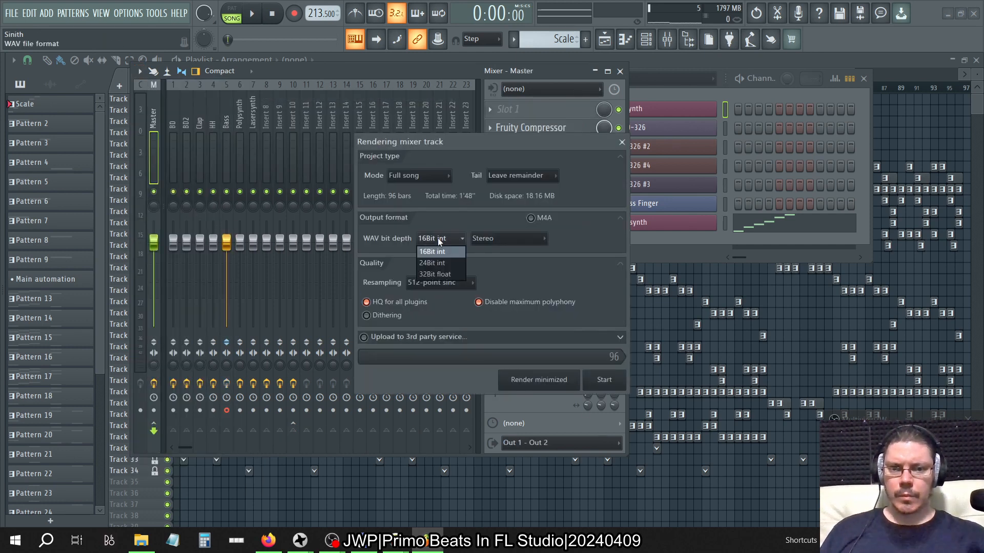
pyautogui.click(435, 265)
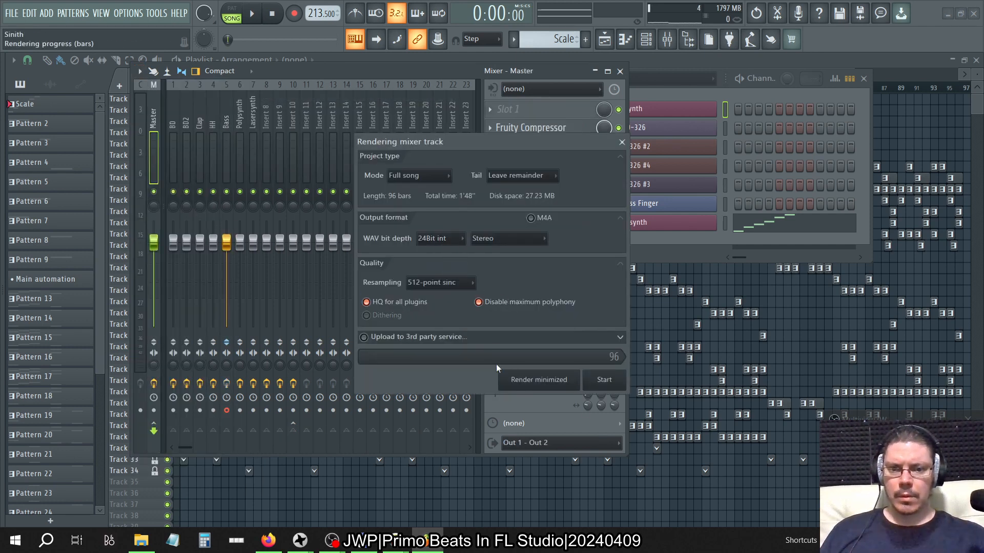
pyautogui.click(602, 382)
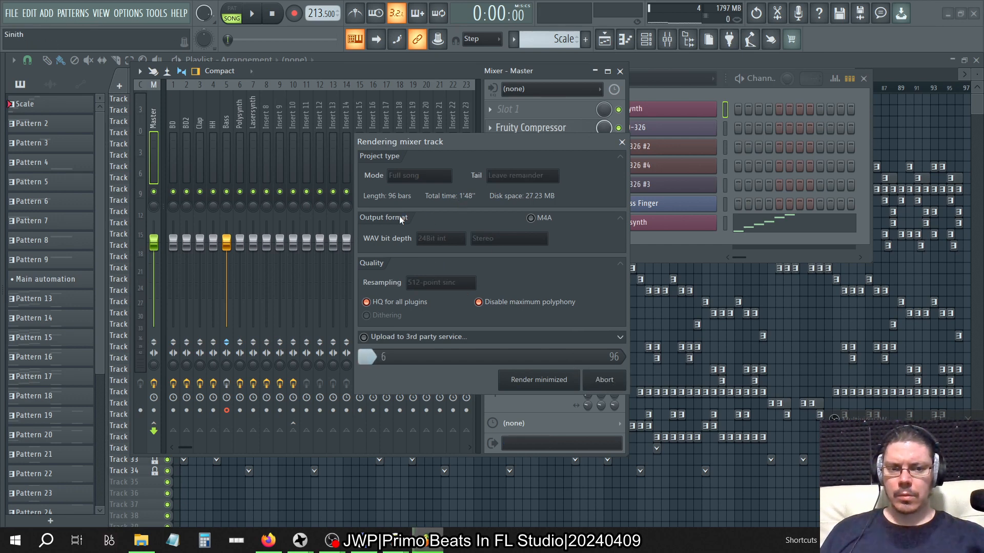
# Step: Find and launch the iZotope RX 9 Audio Editor while the render runs
pyautogui.click(15, 540)
pyautogui.click(47, 544)
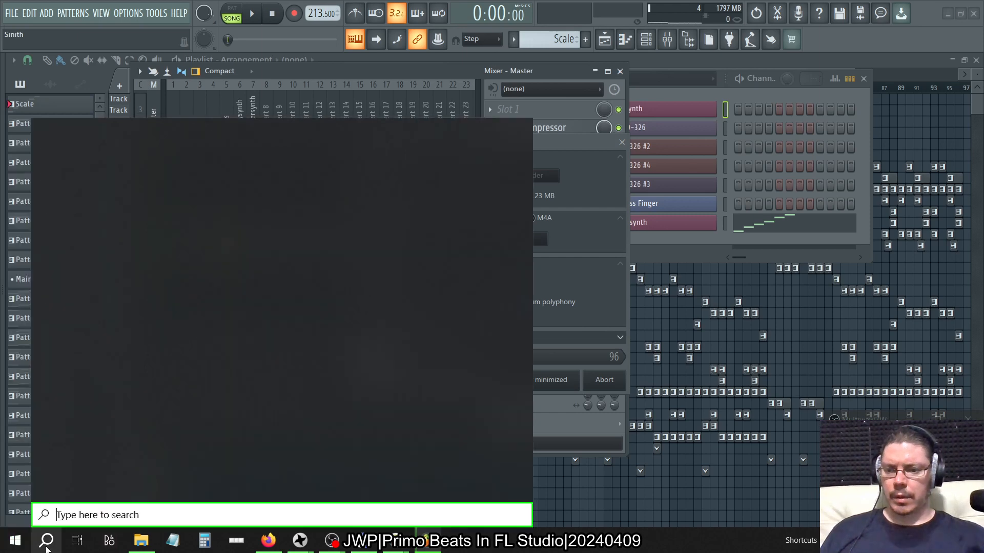
pyautogui.write('rx')
pyautogui.press('Return')
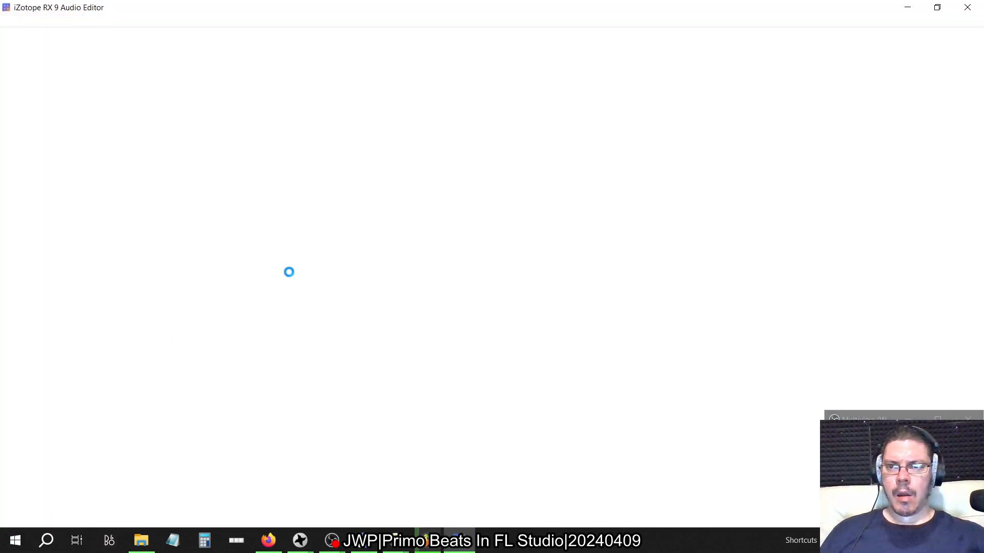
pyautogui.hotkey('alt', 'Tab')
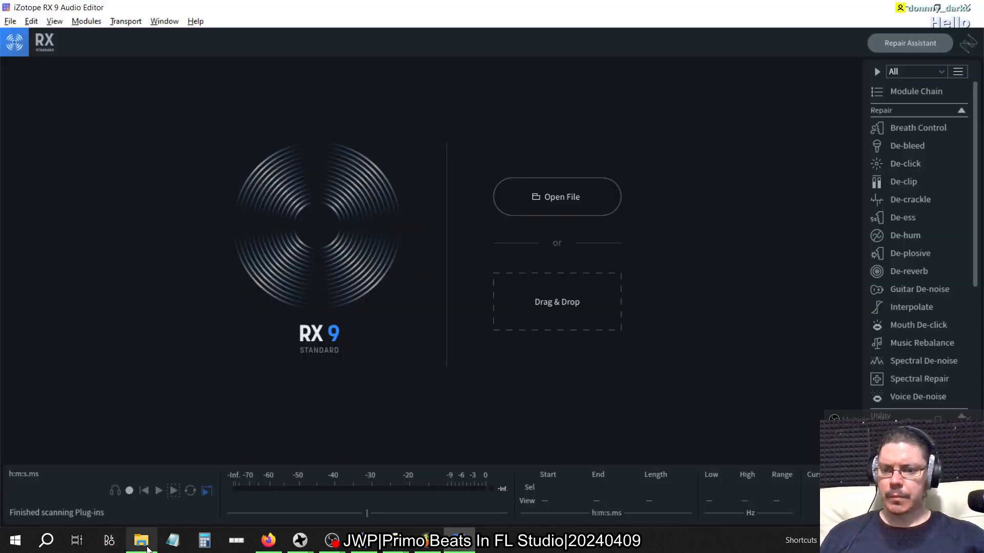
# Step: Maximize the Sinith folder in File Explorer and add the Date created and Date modified columns to check the bass file
pyautogui.moveTo(141, 540)
pyautogui.click(140, 505)
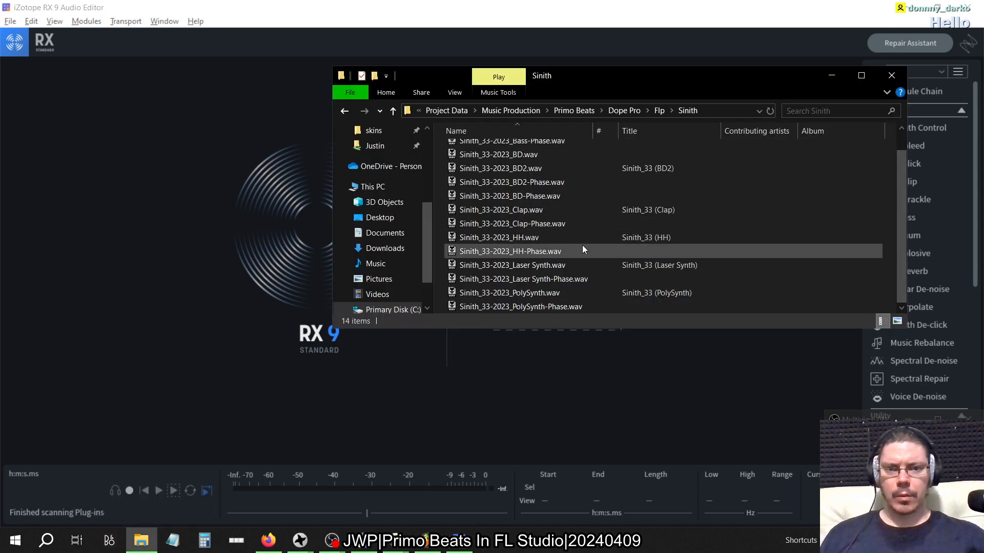
pyautogui.click(524, 151)
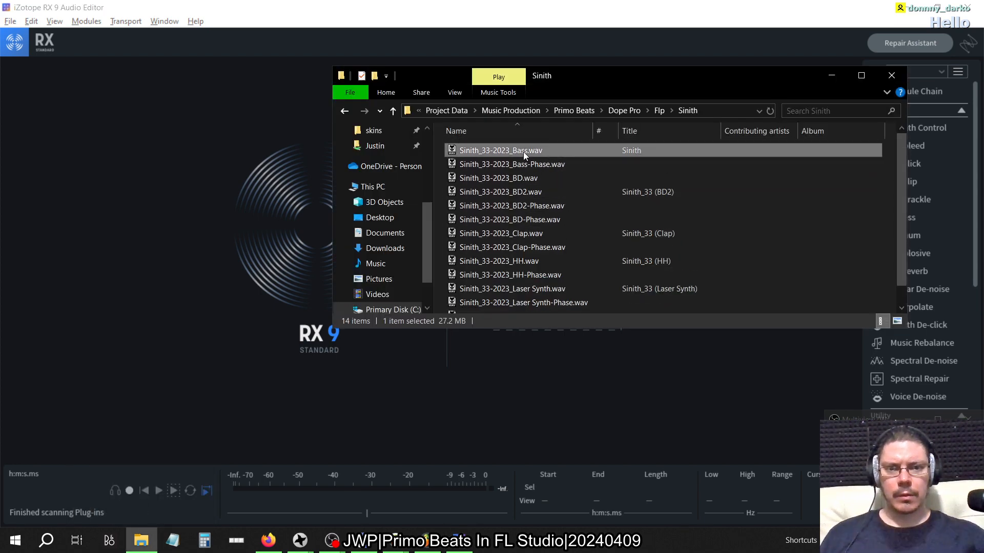
pyautogui.doubleClick(688, 78)
pyautogui.rightClick(401, 64)
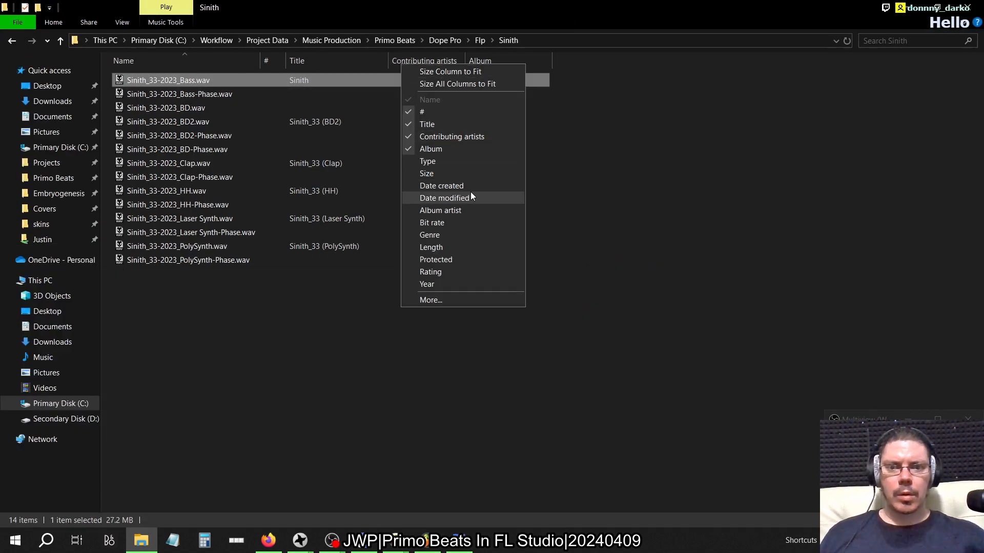
pyautogui.click(457, 186)
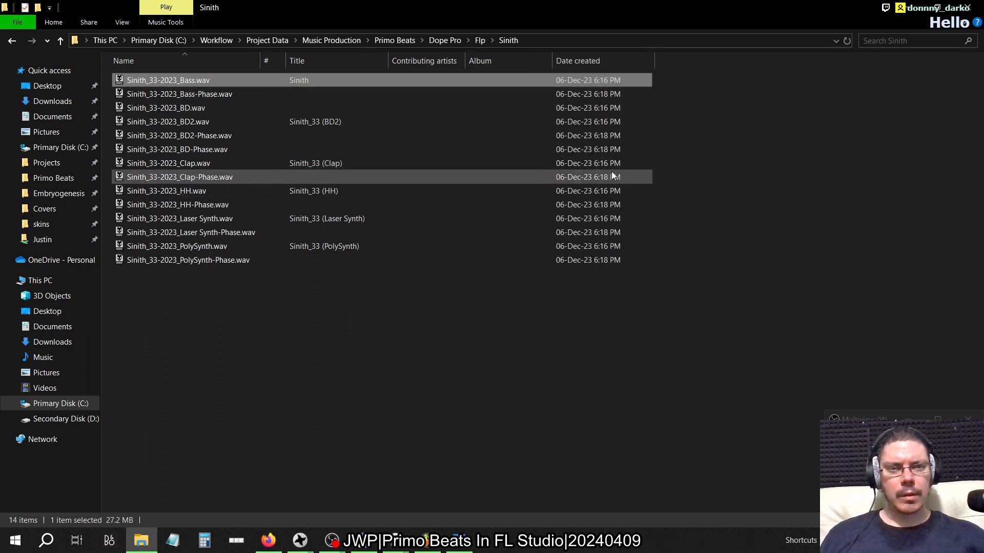
pyautogui.rightClick(583, 63)
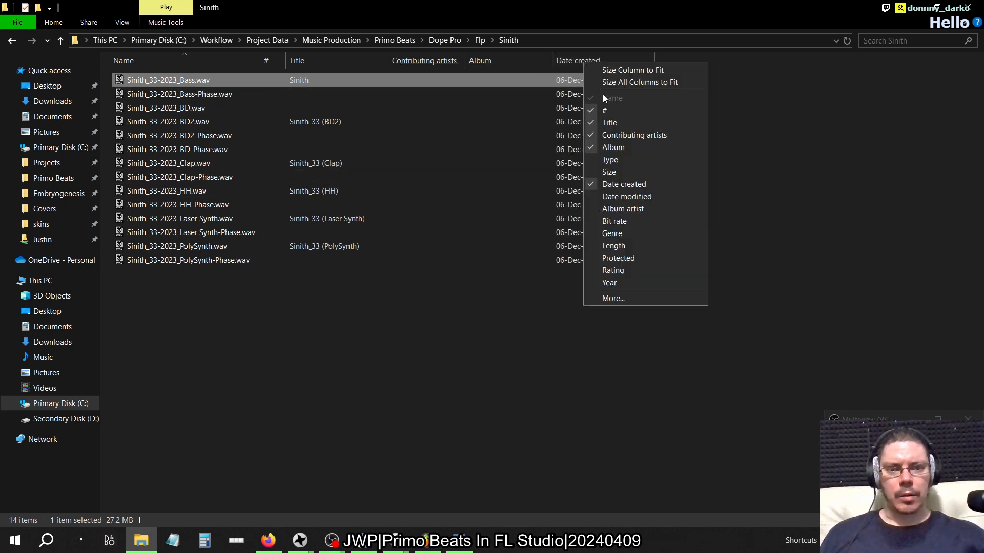
pyautogui.click(633, 197)
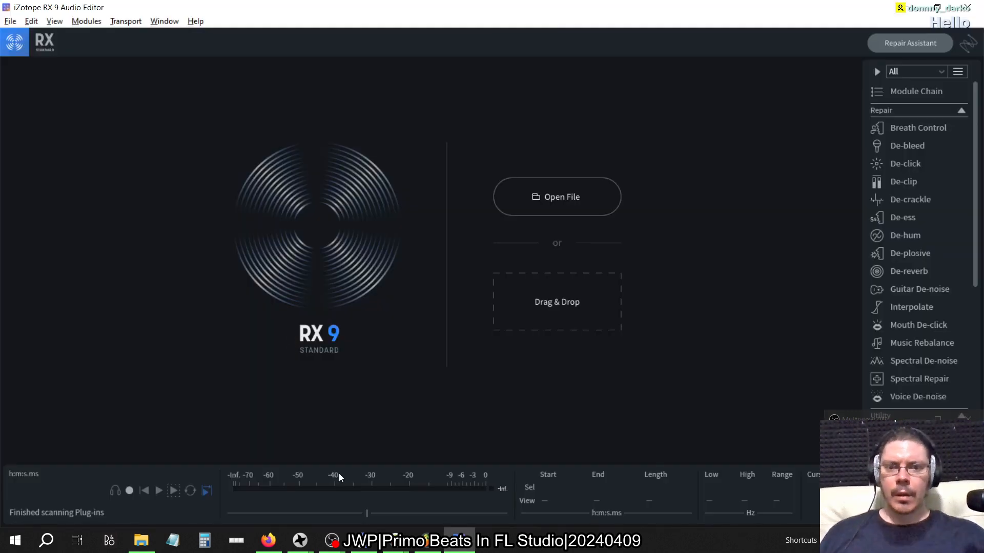
# Step: Place the Sinith folder window beside RX 9 and load Sinith_33-2023_Bass.wav into the editor
pyautogui.hotkey('alt', 'Tab')
pyautogui.press('super+Right')
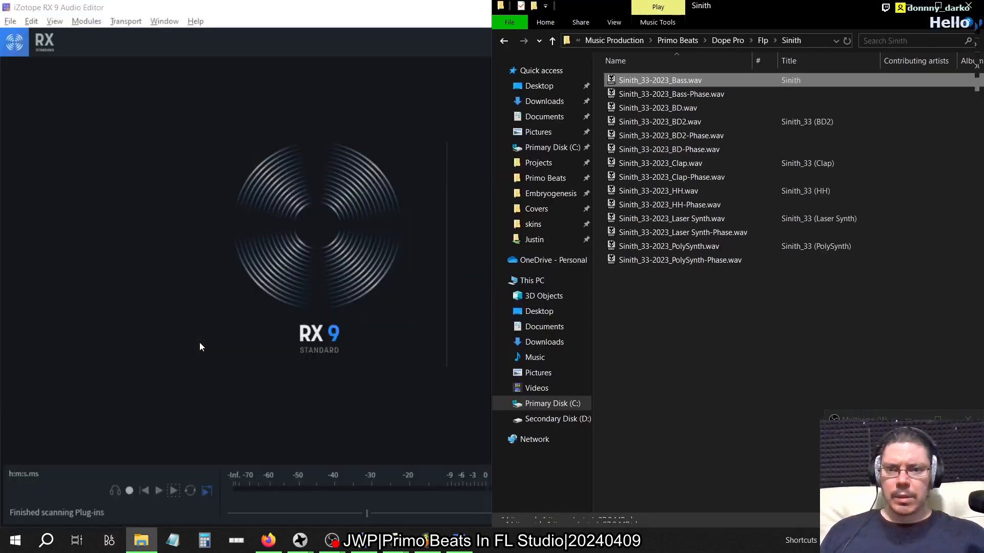
pyautogui.moveTo(662, 80); pyautogui.dragTo(284, 282)
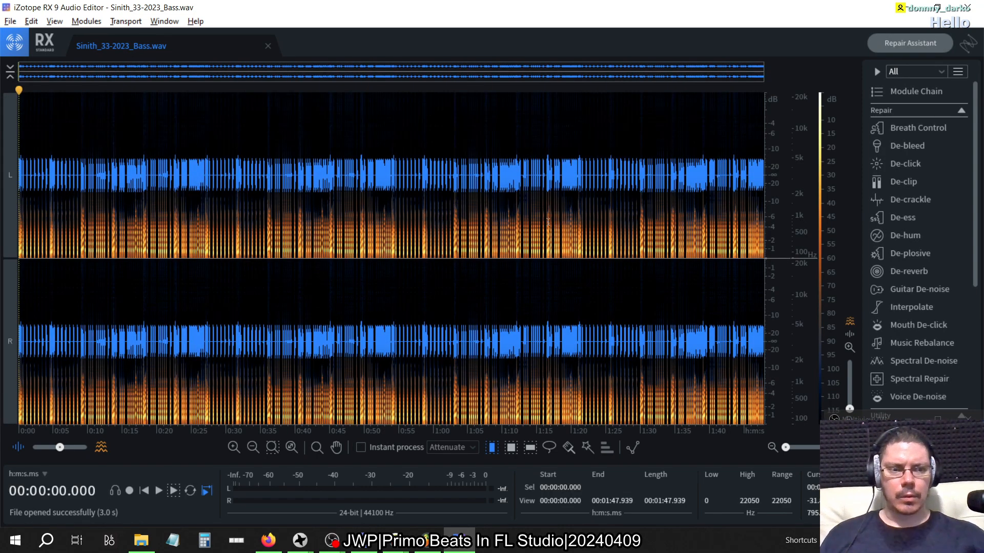
# Step: Render the Phase module with adaptive phase rotation on the whole bass file and close the module
pyautogui.scroll(-5, 931, 235)
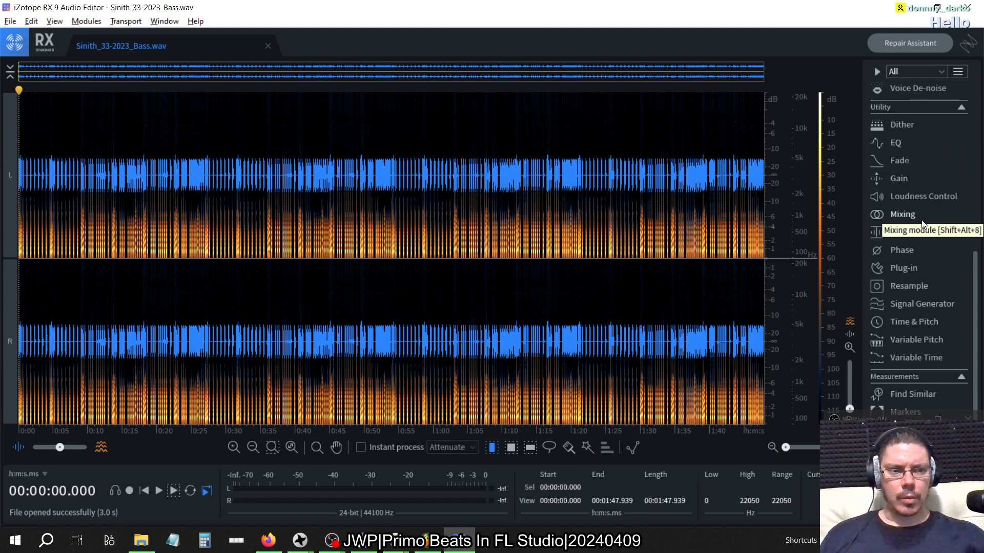
pyautogui.click(901, 250)
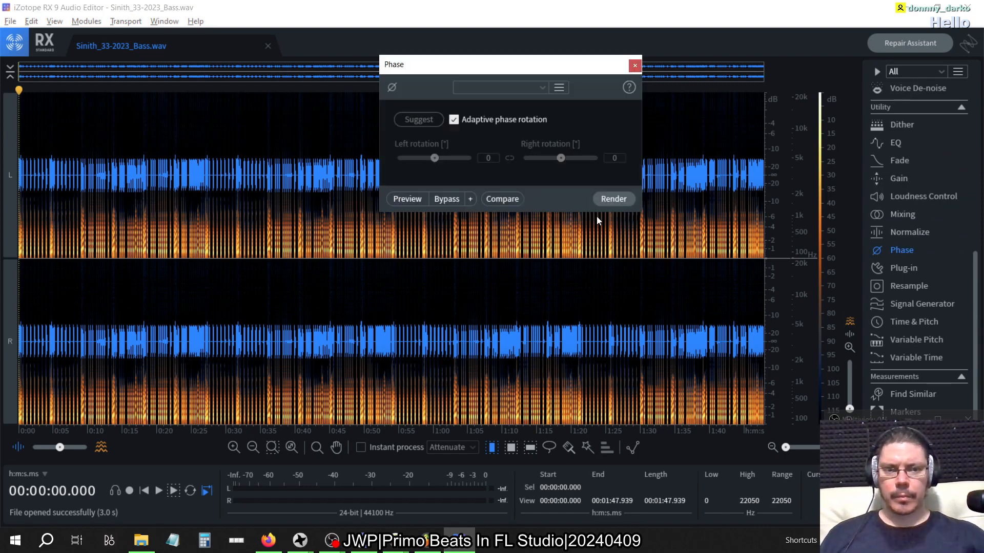
pyautogui.click(610, 199)
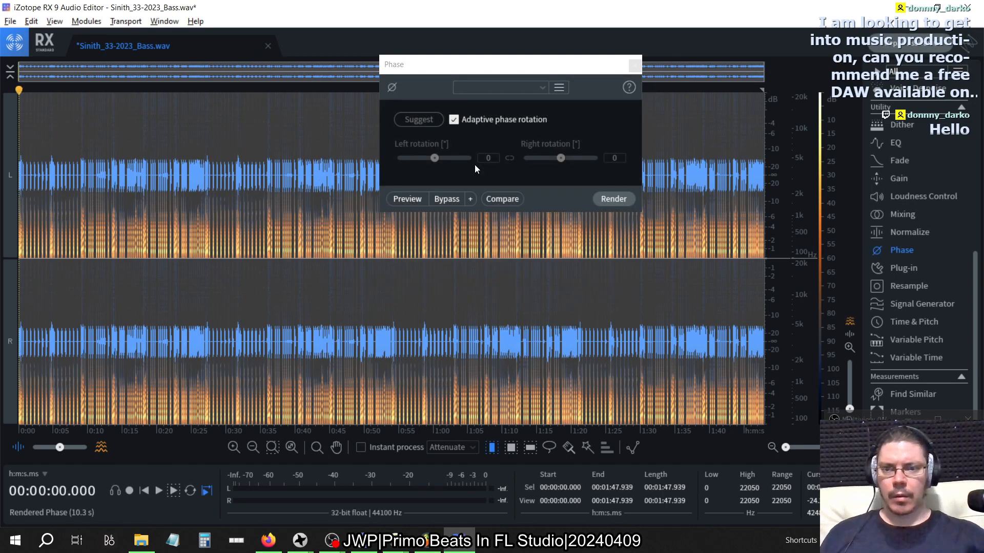
pyautogui.click(636, 66)
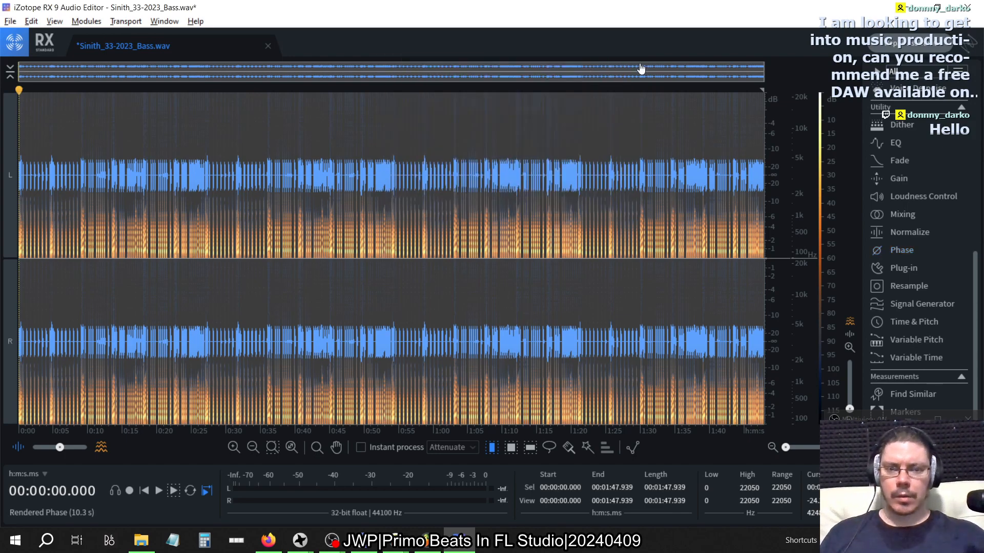
# Step: Save the phase-rotated bass, undo once, and export it as a 24-bit WAV with MBIT+ noise shaping over Sinith_33-2023_Bass.wav
pyautogui.hotkey('ctrl', 's')
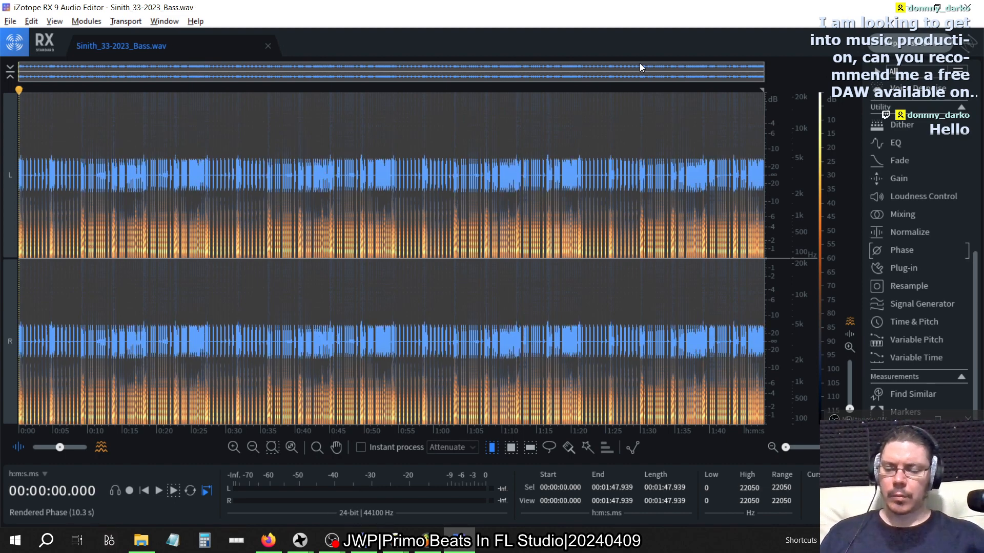
pyautogui.hotkey('ctrl', 'z')
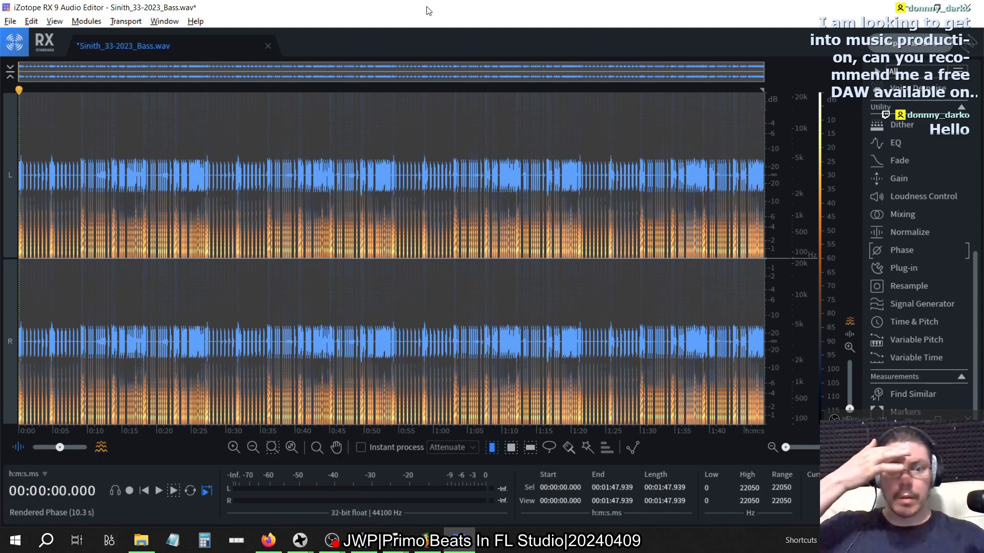
pyautogui.click(11, 21)
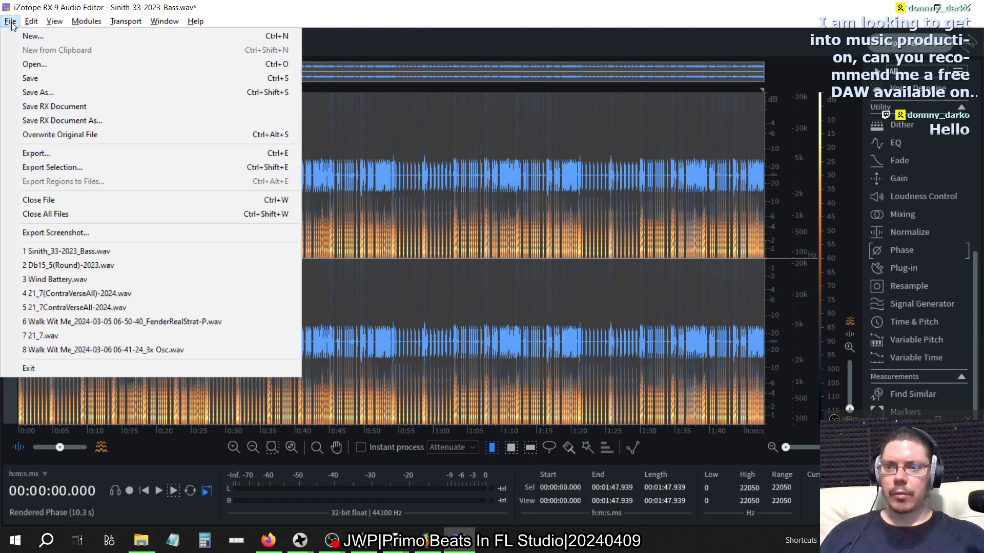
pyautogui.click(49, 153)
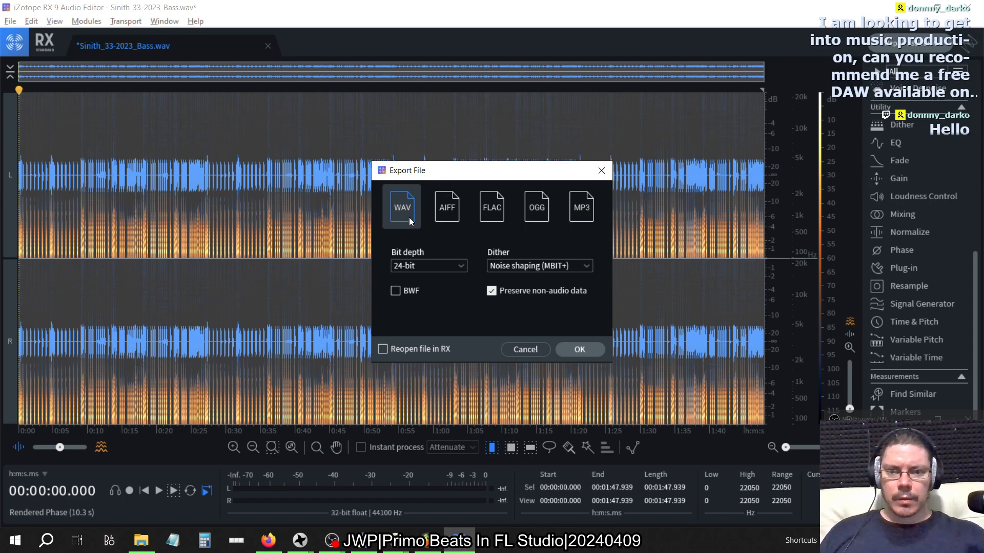
pyautogui.click(579, 349)
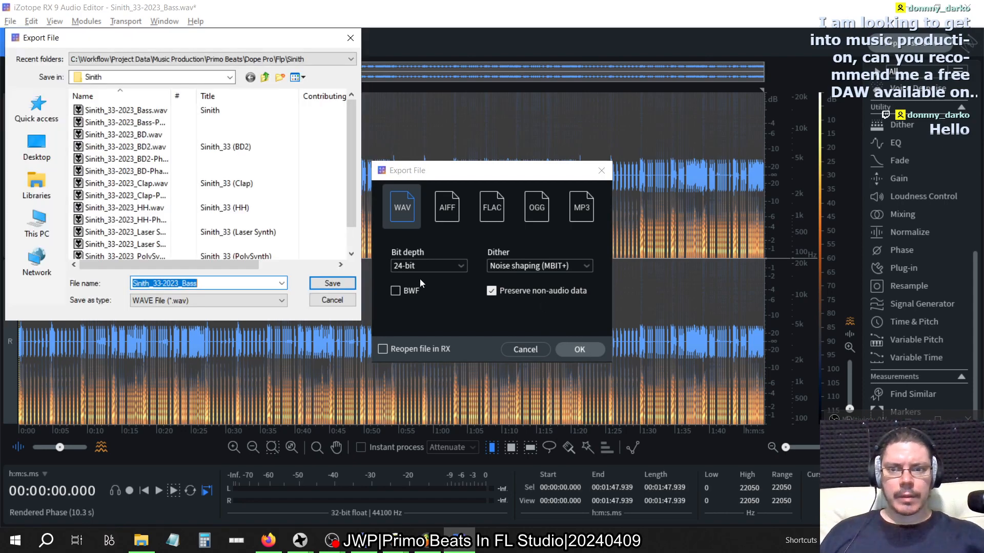
pyautogui.doubleClick(172, 96)
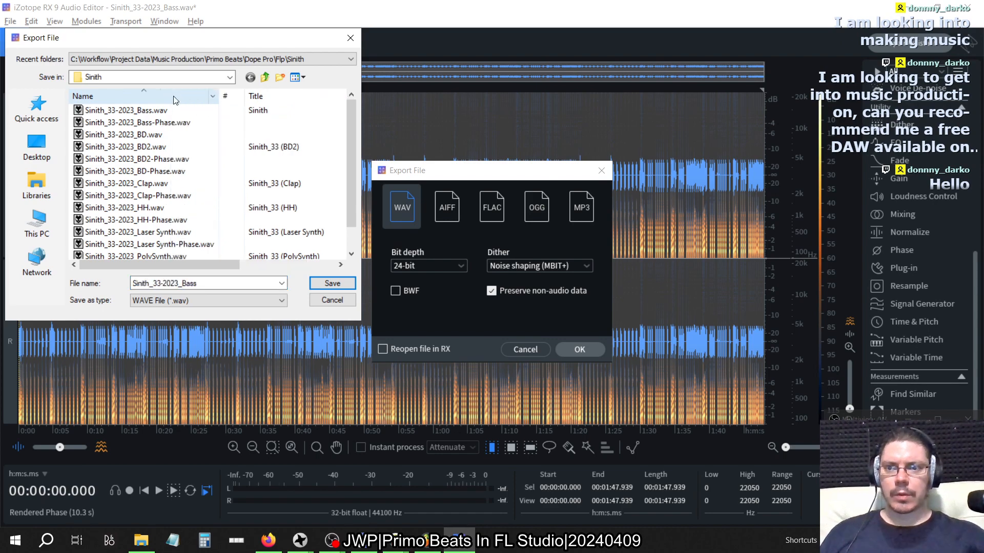
pyautogui.click(159, 110)
pyautogui.click(344, 287)
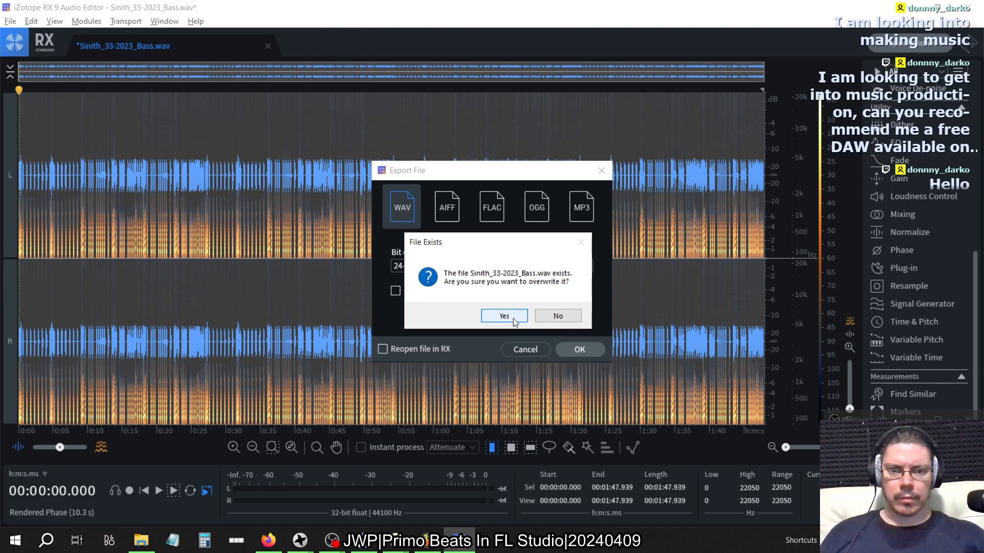
pyautogui.click(513, 319)
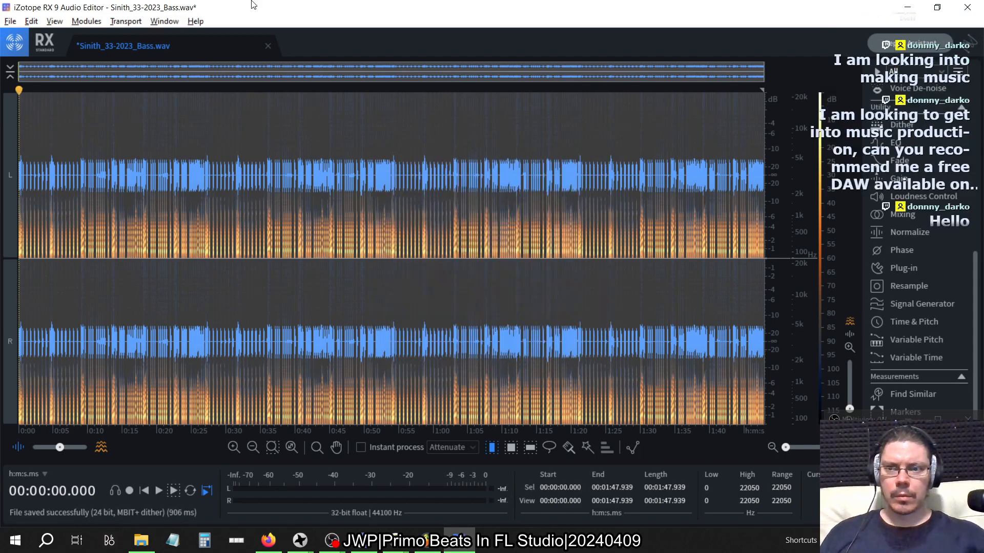
# Step: Export the same audio as a 24-bit WAV, overwriting Sinith_33-2023_Bass-Phase.wav
pyautogui.click(10, 21)
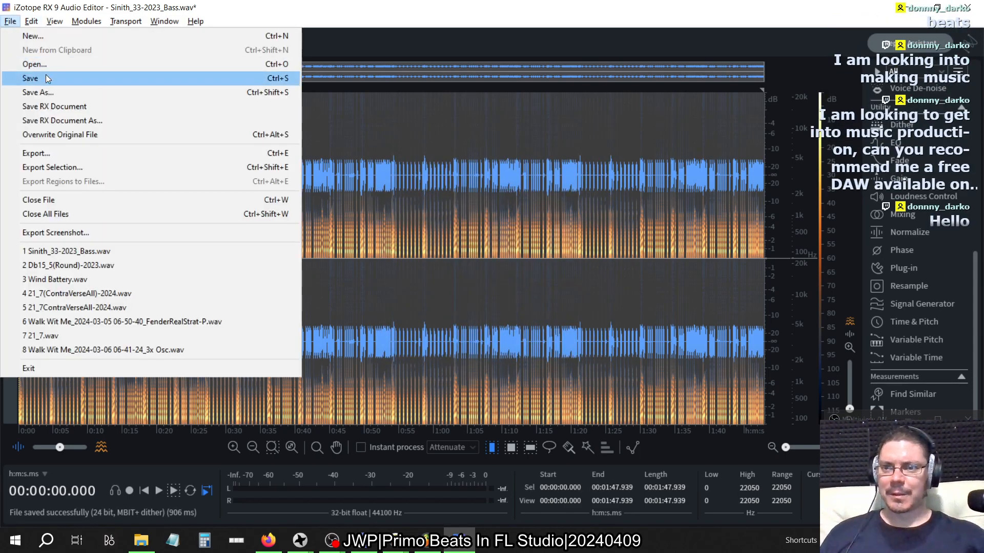
pyautogui.click(53, 153)
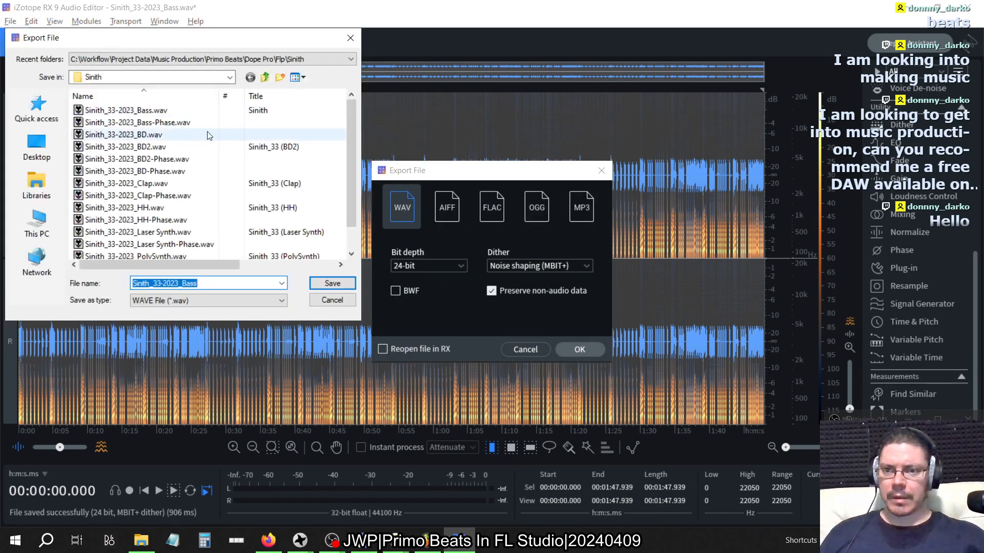
pyautogui.click(153, 122)
pyautogui.click(347, 285)
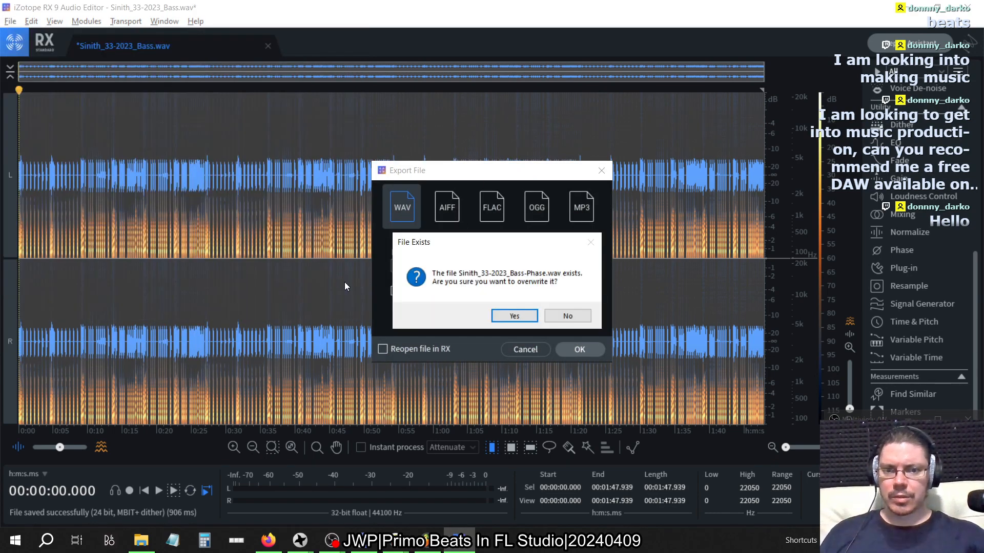
pyautogui.click(514, 317)
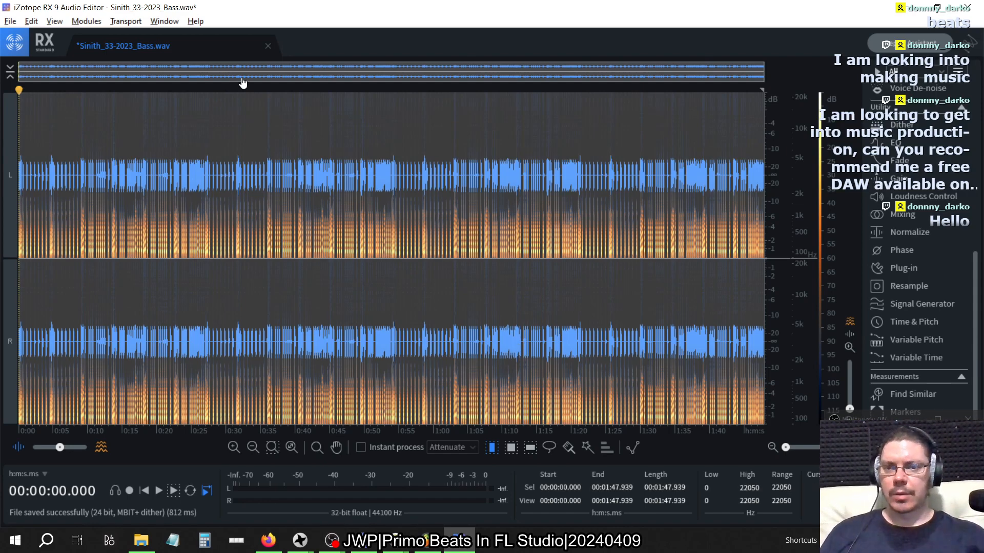
# Step: Close the bass file in RX 9 without saving, switch back to FL Studio and select the BD mixer track
pyautogui.click(267, 46)
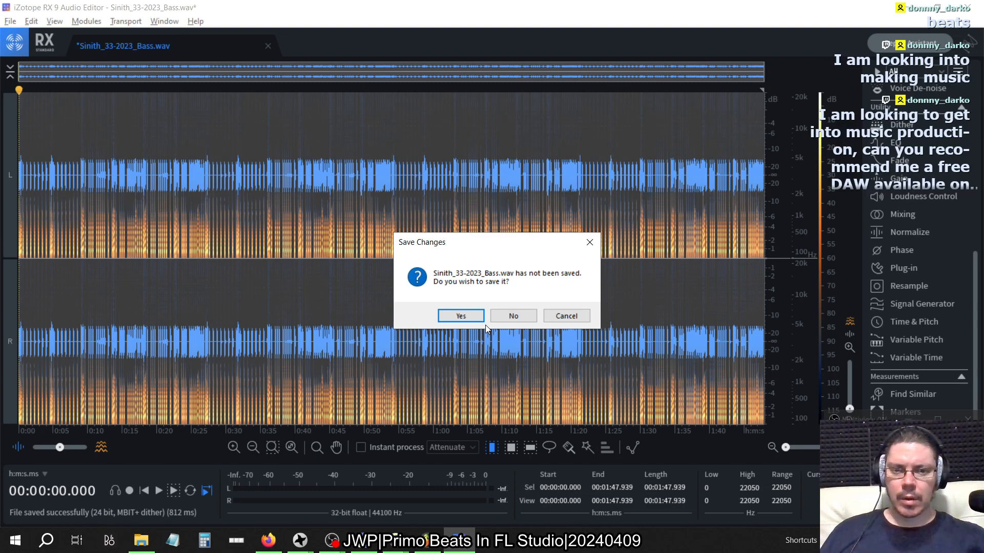
pyautogui.click(512, 315)
pyautogui.hotkey('alt', 'Tab')
pyautogui.hotkey('alt', 'Tab')
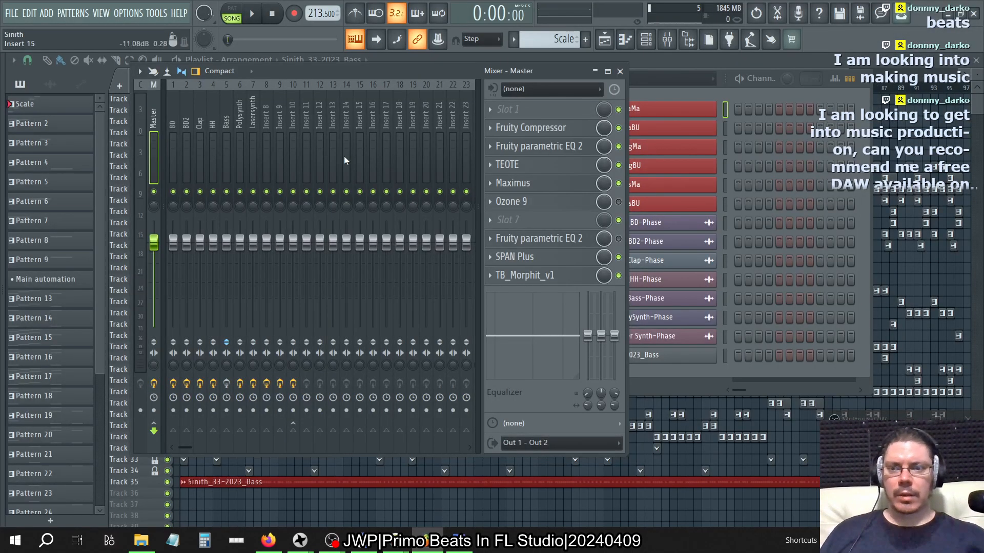
pyautogui.click(174, 123)
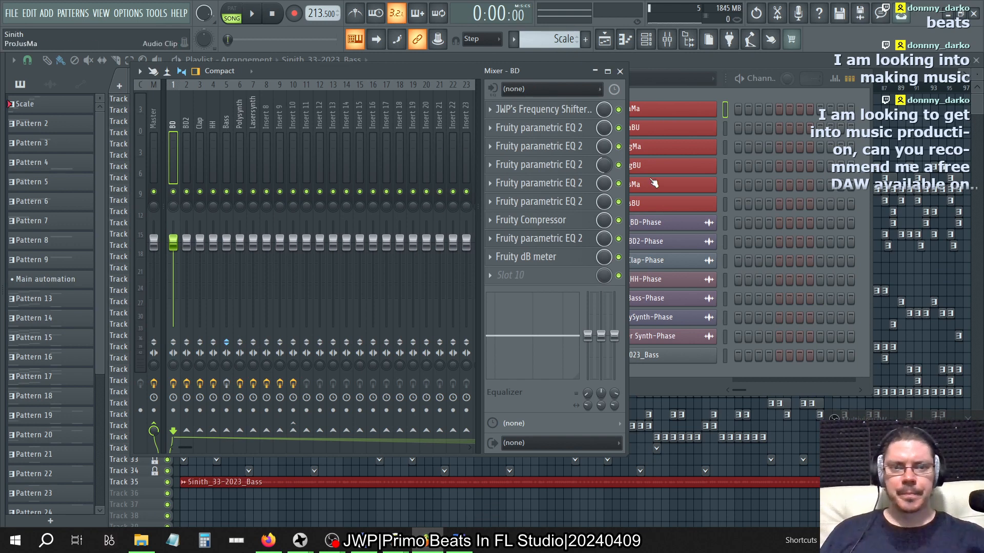
# Step: Load Sinith_33-2023_Bass-Phase.wav from the Sinith folder into the Sinith_33-2023_Bass channel
pyautogui.click(635, 382)
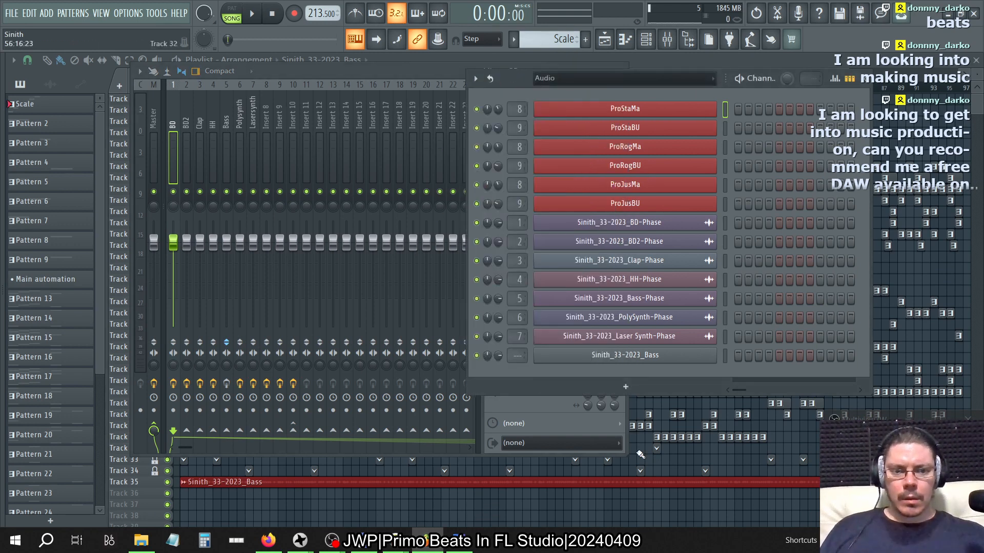
pyautogui.click(634, 356)
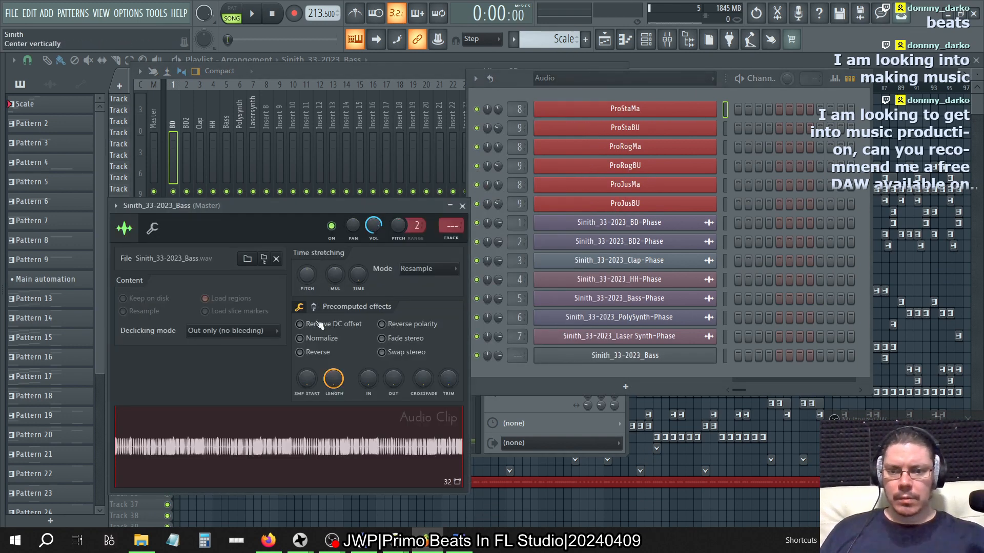
pyautogui.click(247, 259)
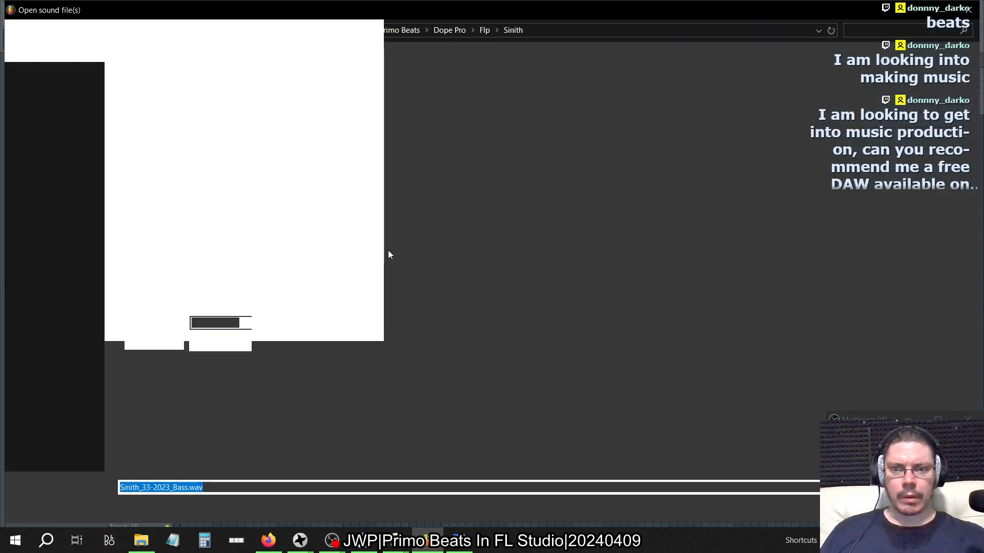
pyautogui.click(247, 102)
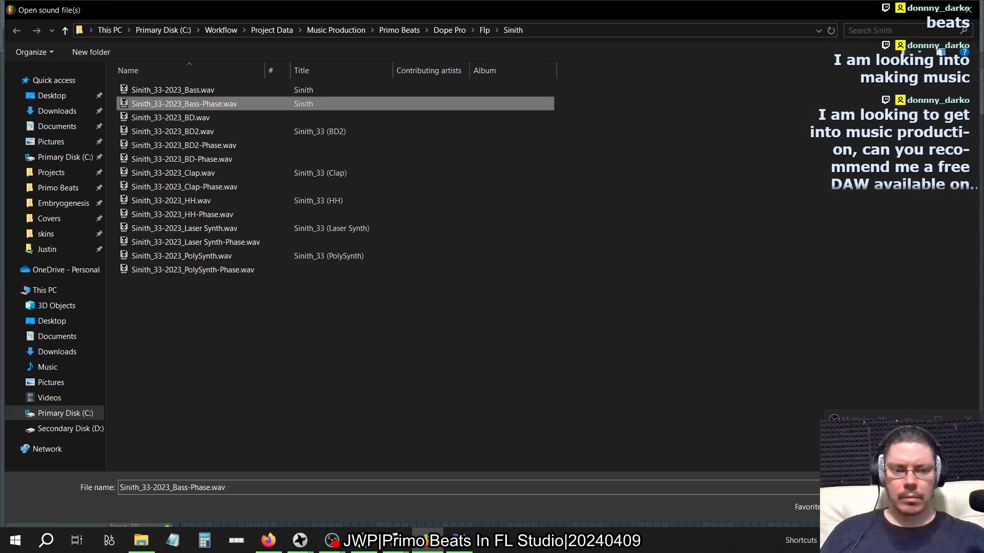
pyautogui.press('Return')
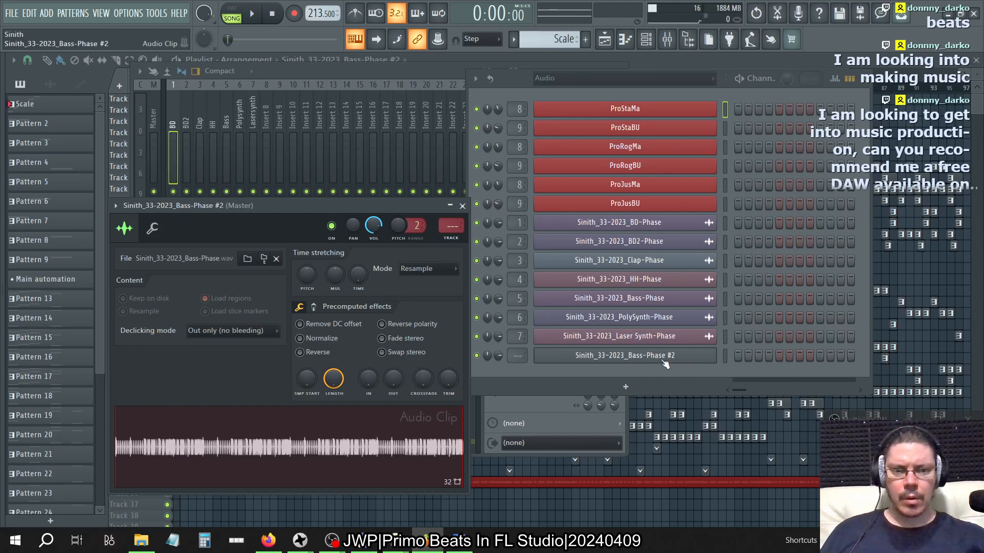
# Step: Delete the extra Sinith_33-2023_Bass-Phase #2 channel and confirm its removal
pyautogui.rightClick(712, 355)
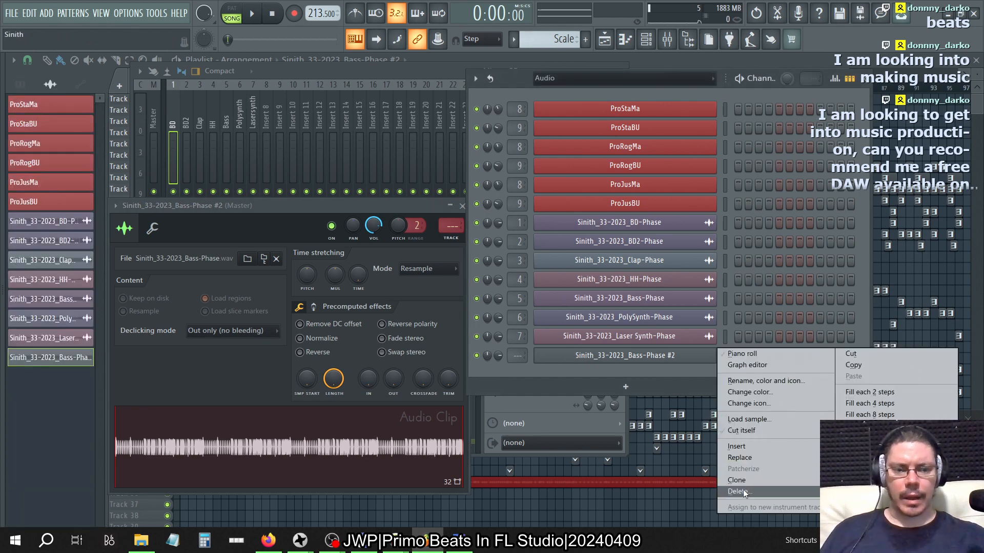
pyautogui.click(743, 491)
pyautogui.click(540, 310)
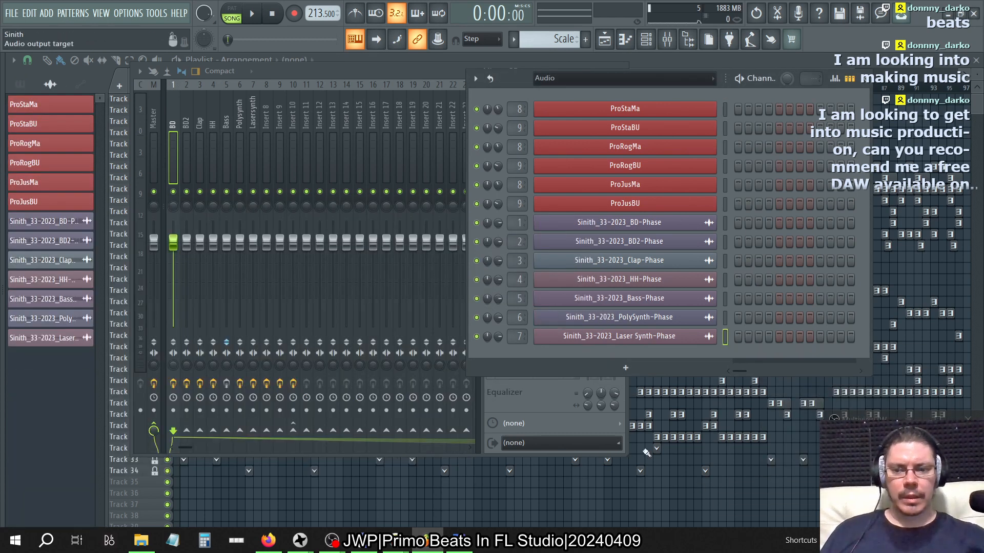
# Step: Reload the Sinith_33-2023_Bass-Phase channel with Sinith_33-2023_Bass-Phase.wav from Primo Beats > Dope Pro > Flp > Sinith and close its settings
pyautogui.click(698, 299)
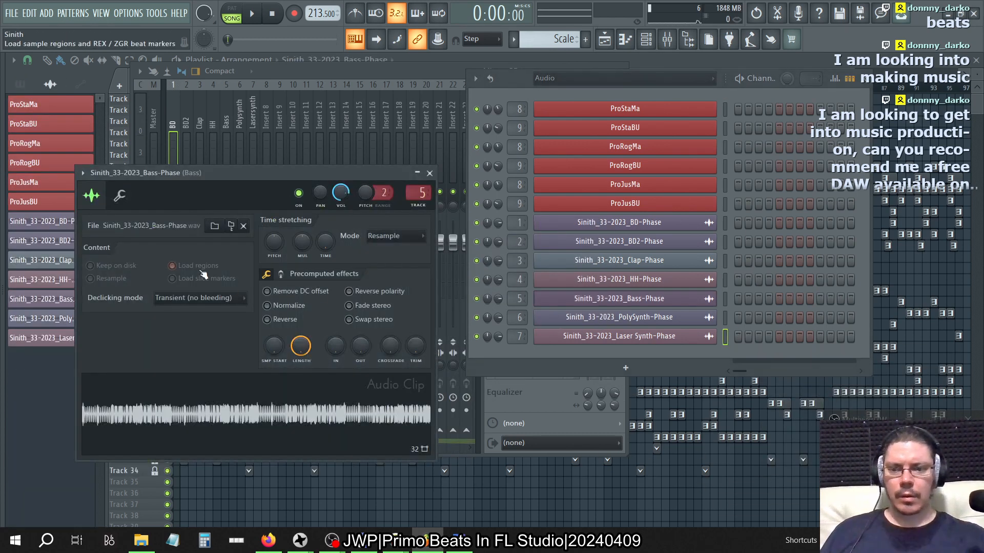
pyautogui.click(215, 226)
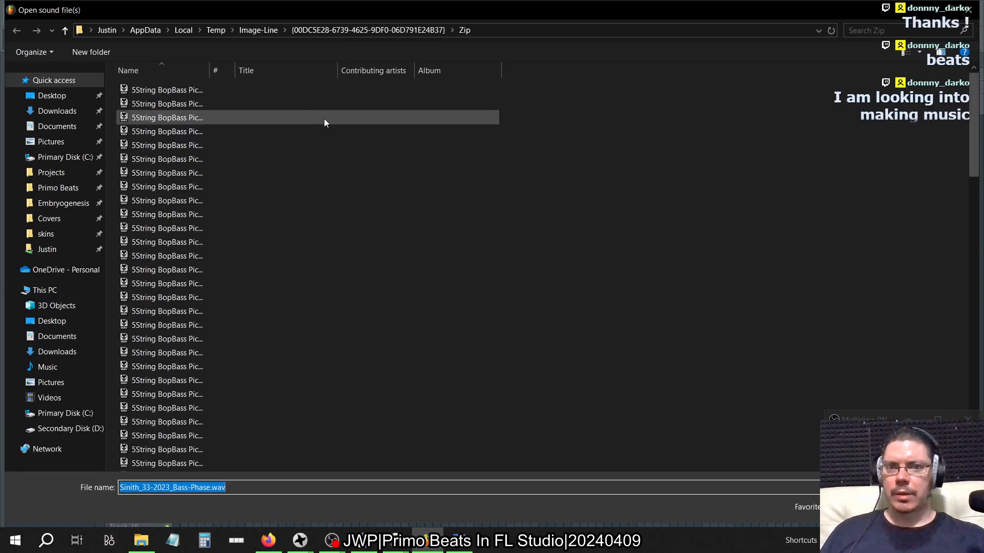
pyautogui.click(58, 187)
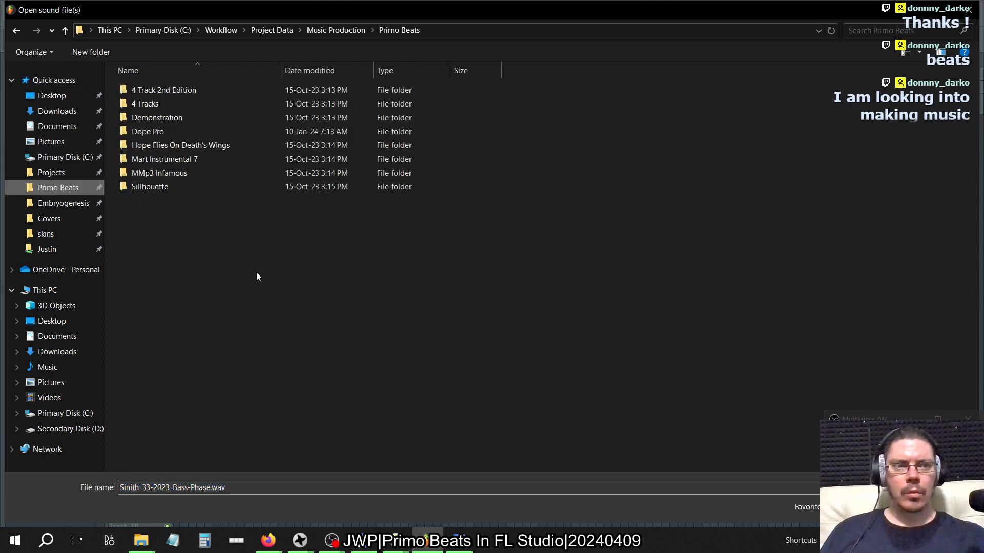
pyautogui.doubleClick(157, 129)
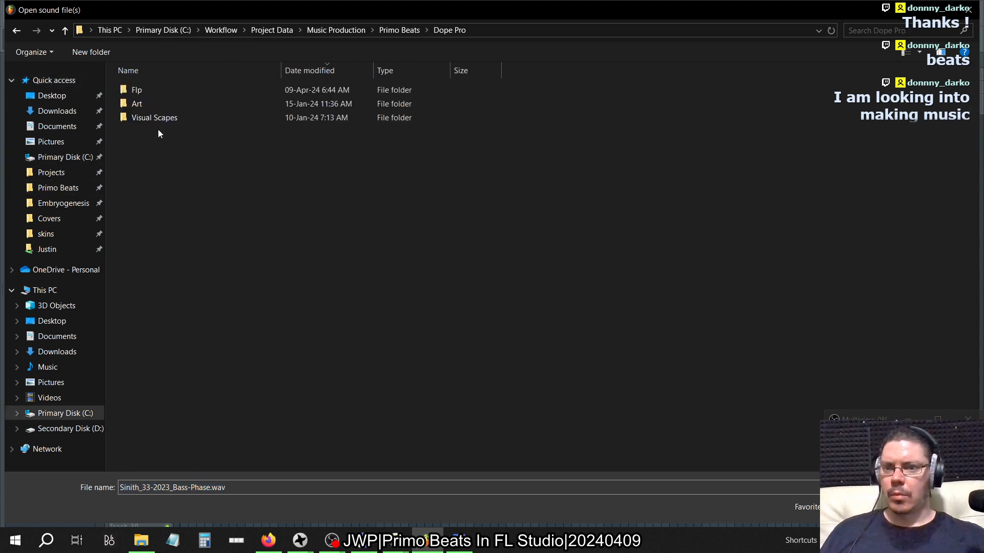
pyautogui.doubleClick(143, 90)
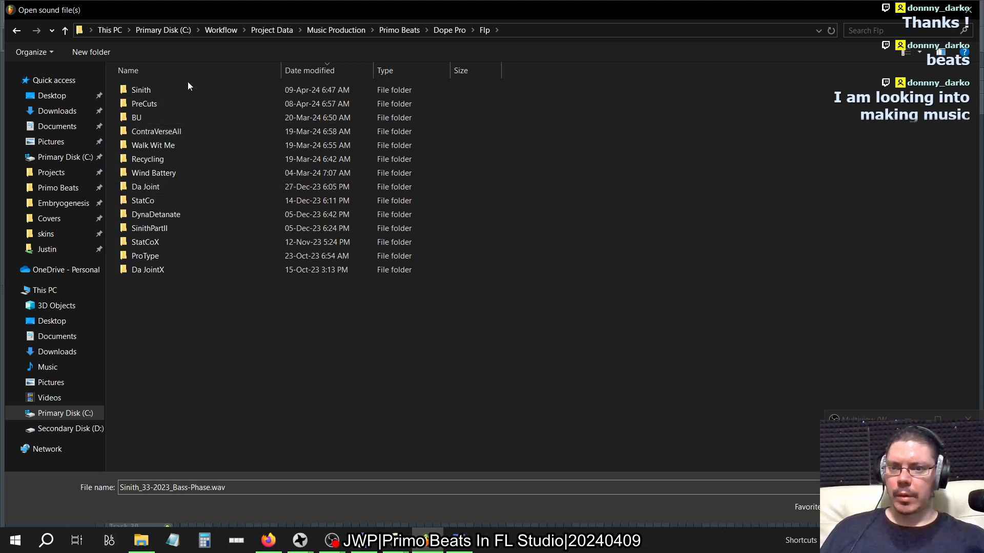
pyautogui.doubleClick(166, 90)
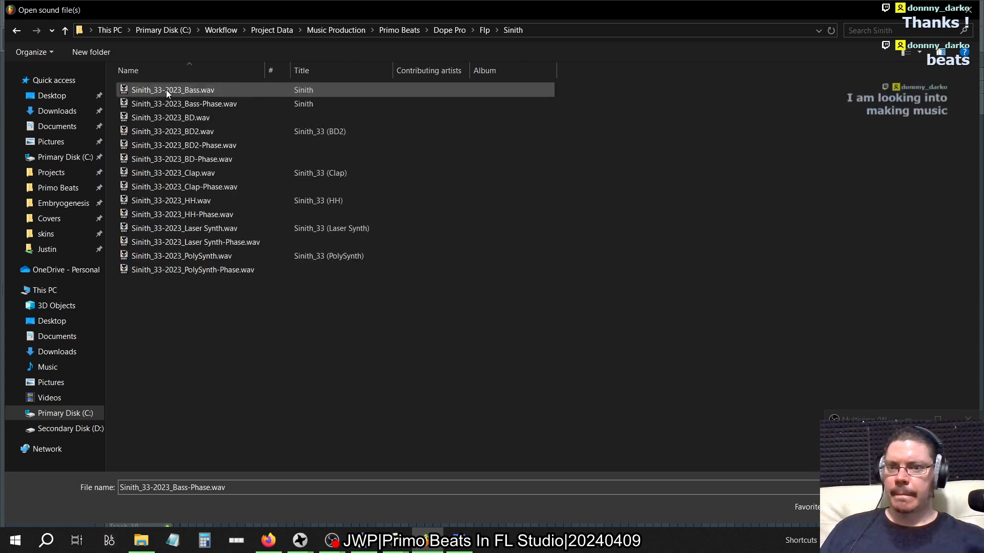
pyautogui.click(187, 103)
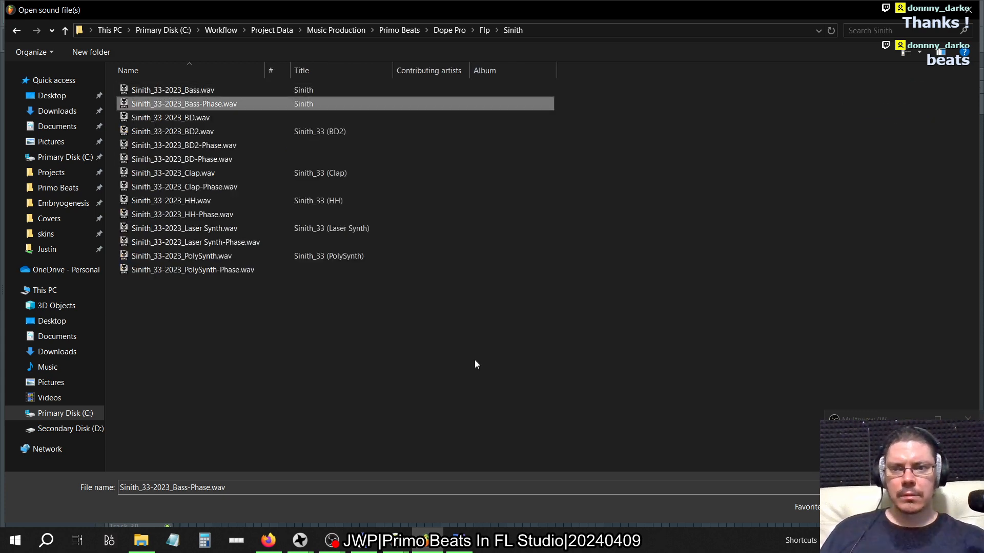
pyautogui.press('Return')
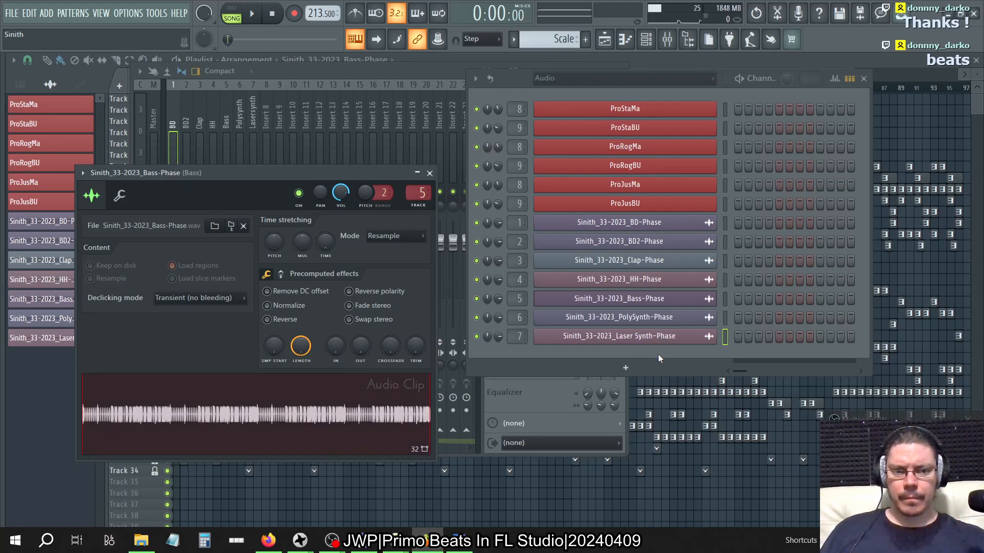
pyautogui.click(429, 173)
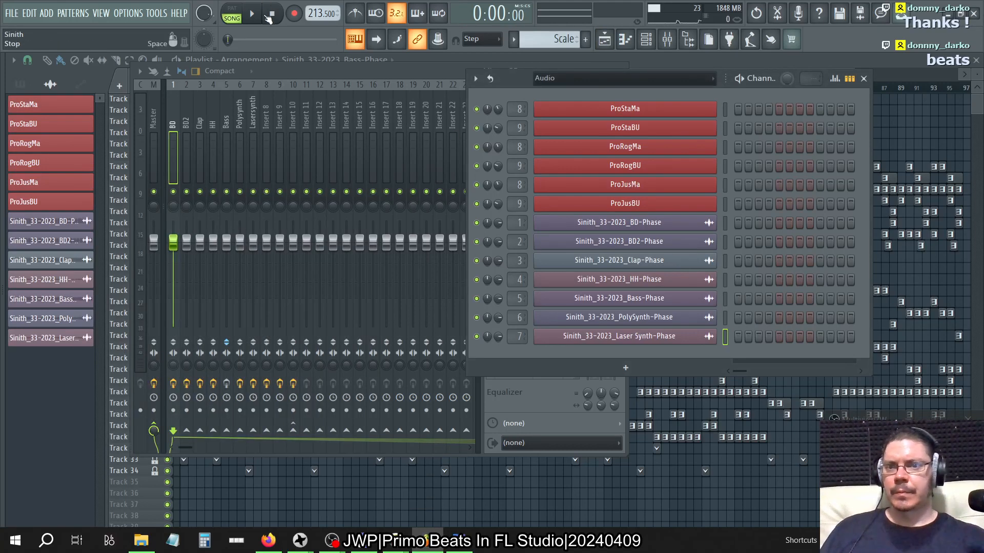
# Step: Play the first seconds of the song, then check the Sinith_33-2023_Bass-Phase channel's settings and close them
pyautogui.press('space')
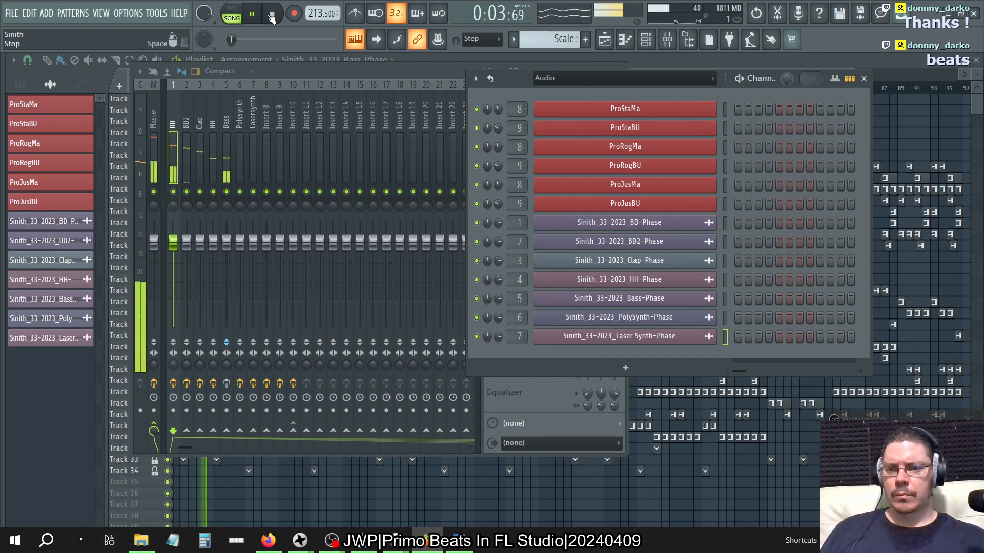
pyautogui.click(271, 18)
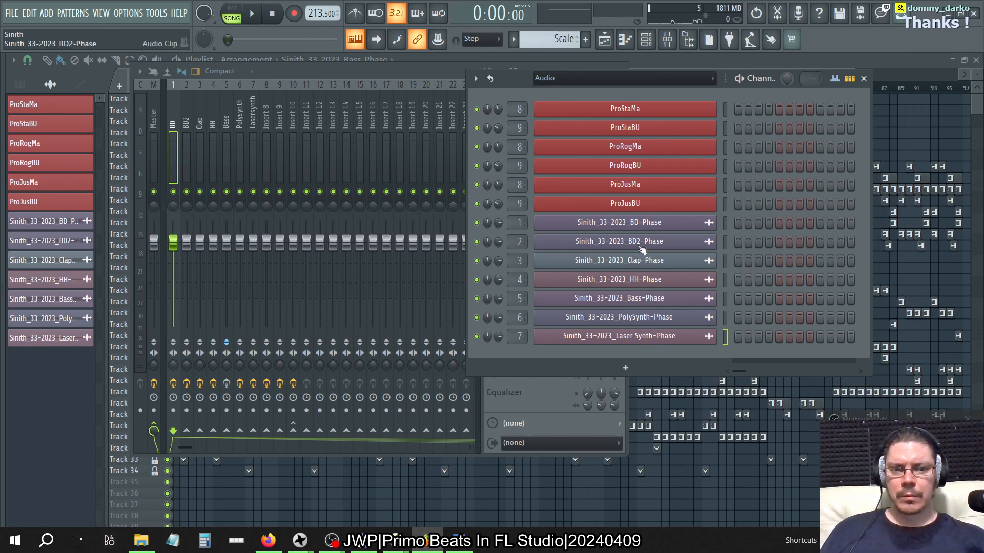
pyautogui.click(641, 298)
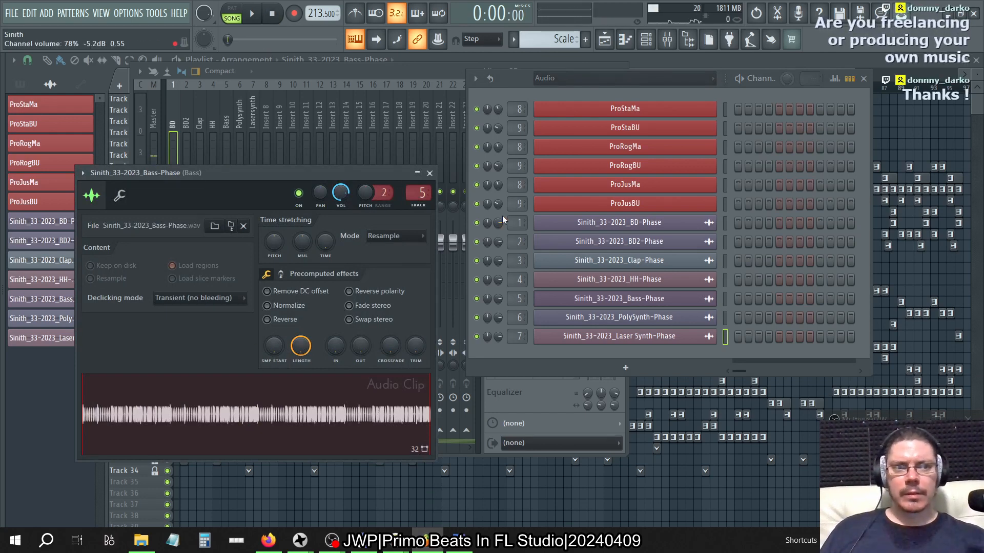
pyautogui.press('Escape')
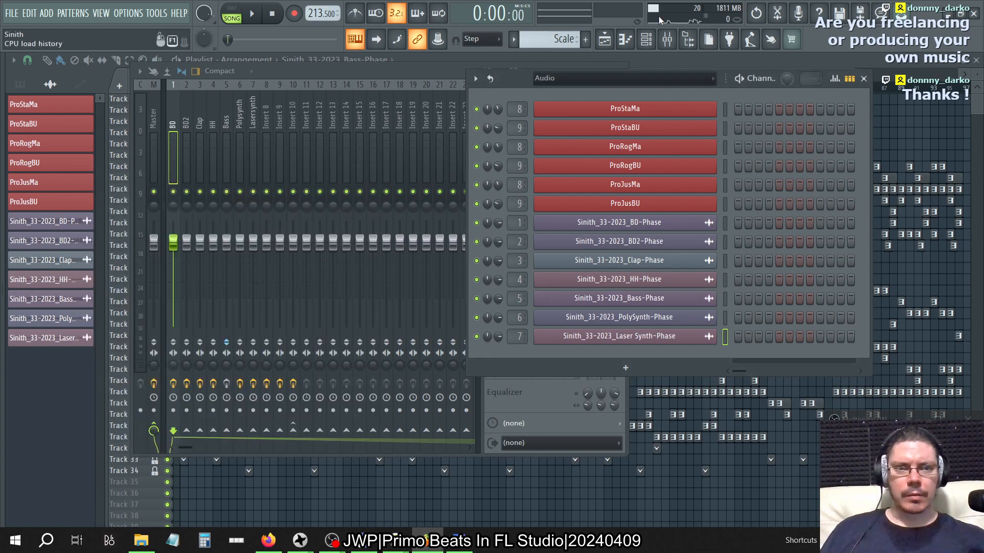
# Step: Close the channel rack, mixer and playlist windows
pyautogui.click(651, 40)
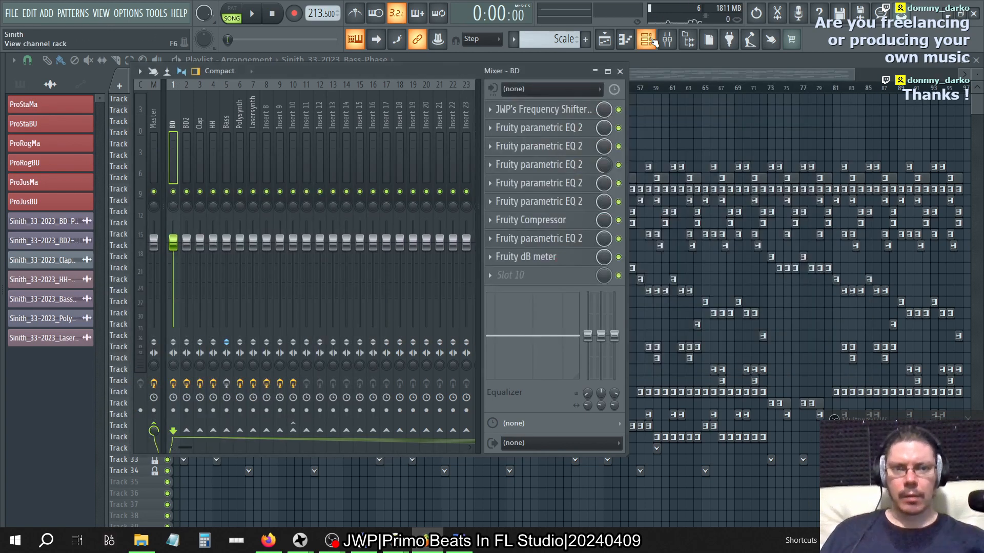
pyautogui.click(619, 72)
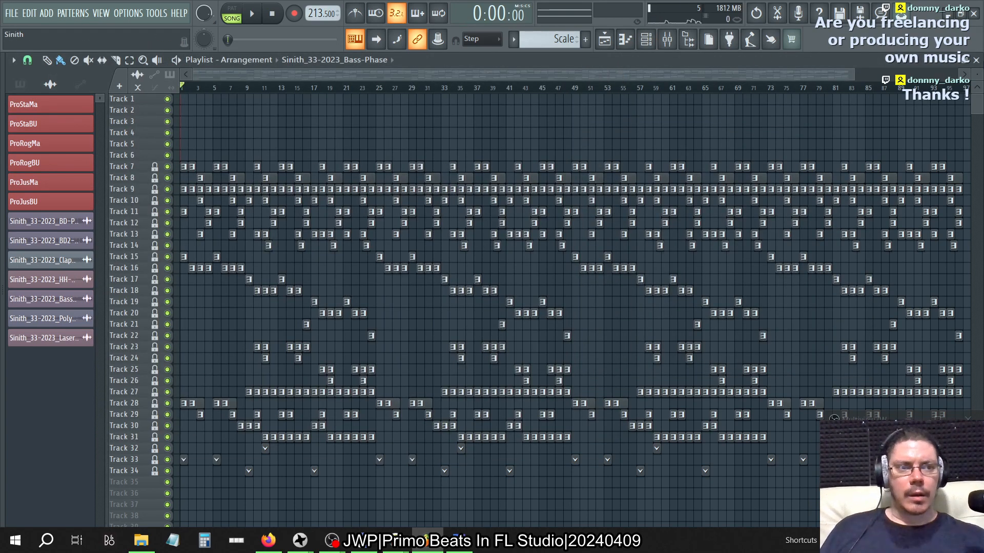
pyautogui.click(976, 60)
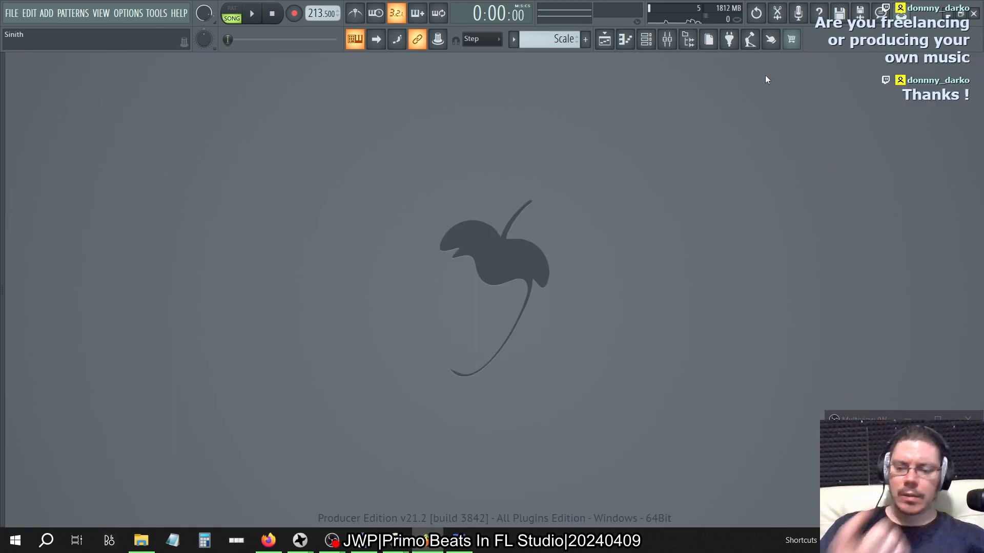
# Step: Open the mixer, enable the Bass track's effect slots after going through the neighbouring tracks, and briefly play the song
pyautogui.click(667, 41)
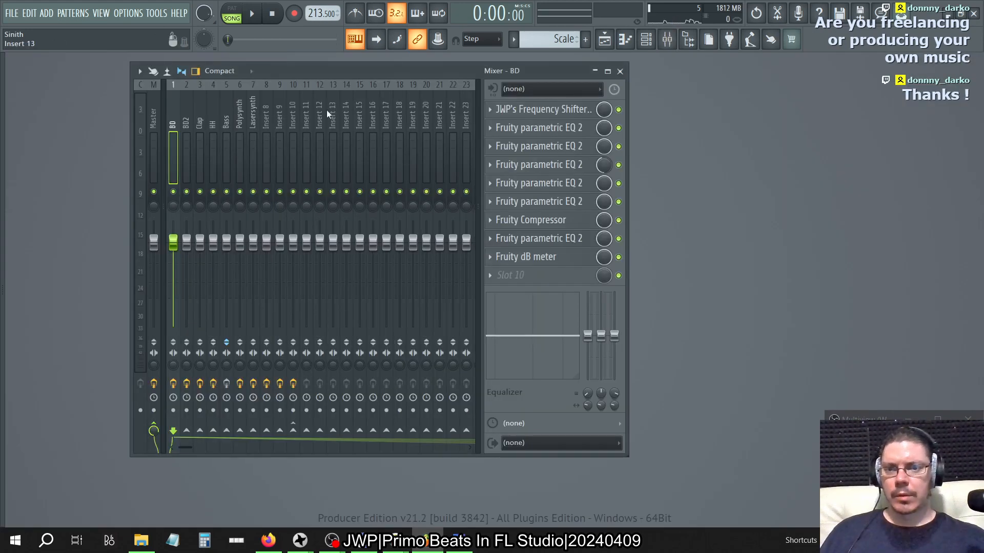
pyautogui.click(239, 116)
pyautogui.click(213, 124)
pyautogui.click(200, 128)
pyautogui.click(187, 125)
pyautogui.click(174, 130)
pyautogui.click(200, 132)
pyautogui.click(226, 123)
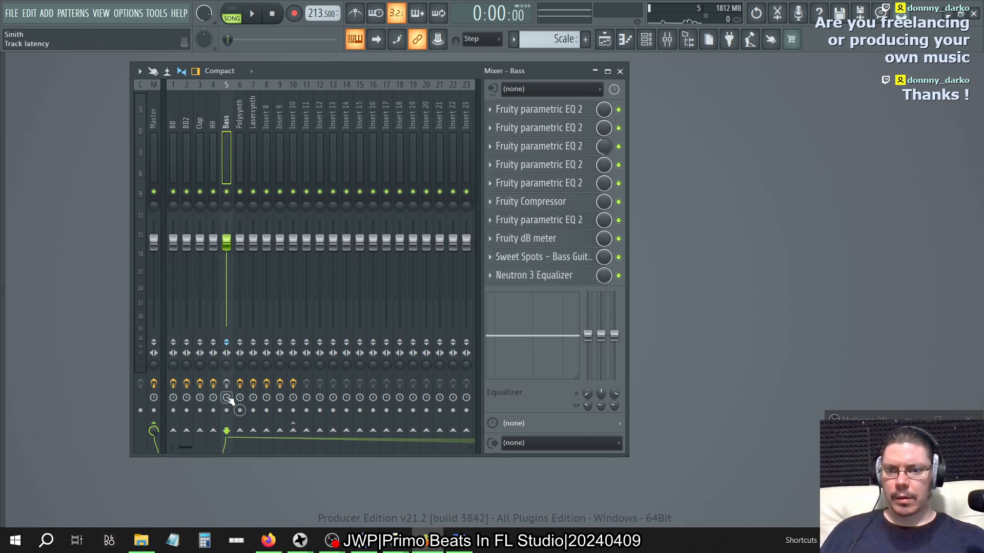
pyautogui.press('space')
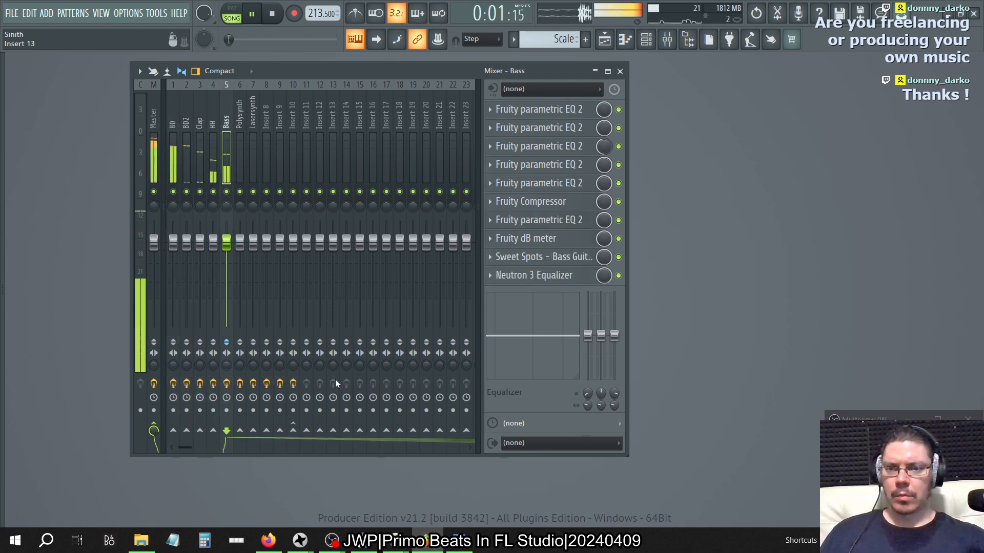
pyautogui.press('space')
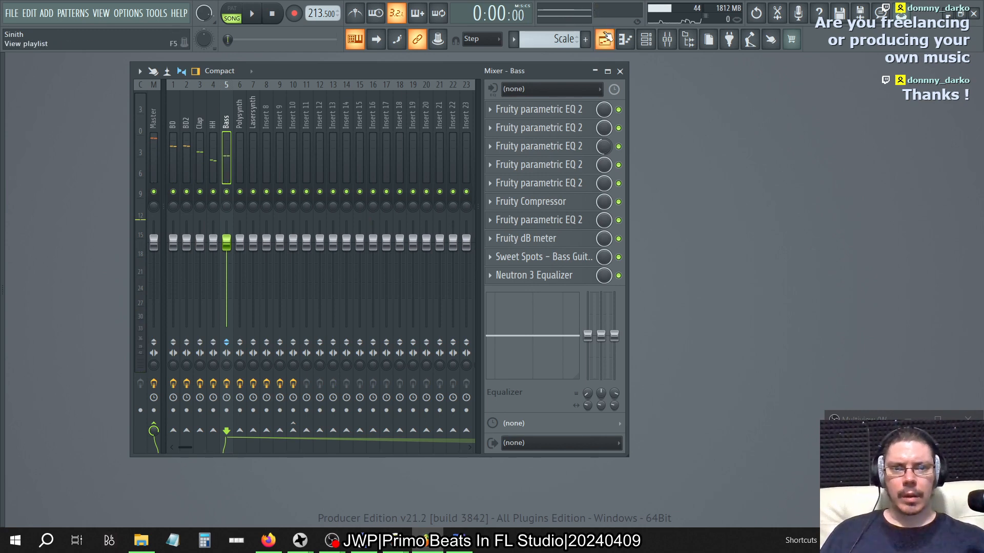
# Step: Open the playlist, switch it to the Consolidated arrangement and start song playback
pyautogui.click(604, 39)
pyautogui.click(364, 61)
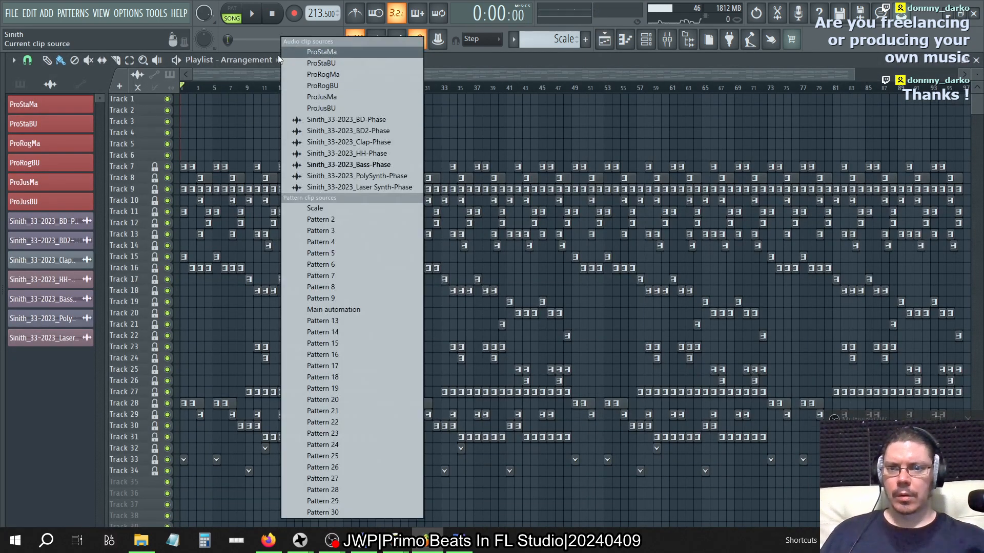
pyautogui.click(259, 61)
pyautogui.click(246, 94)
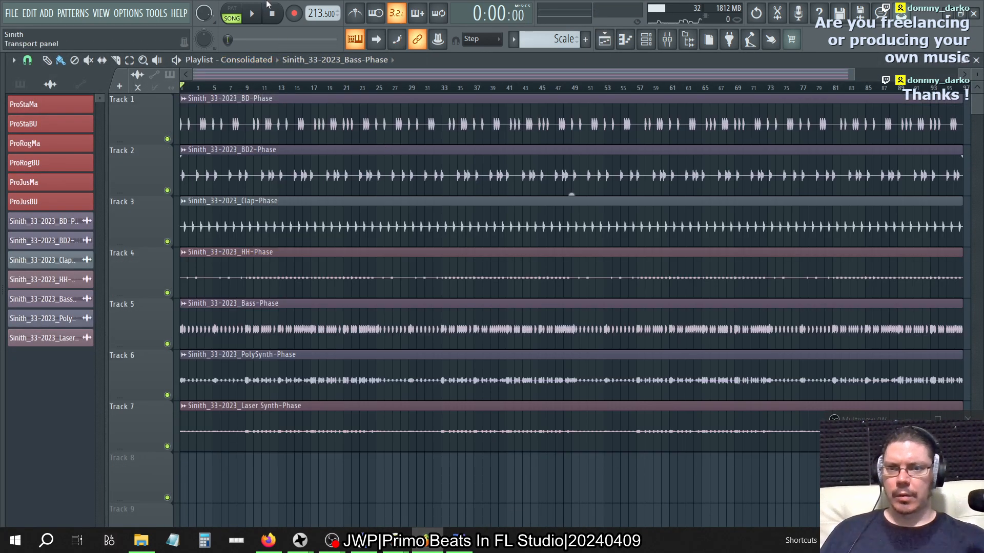
pyautogui.click(251, 14)
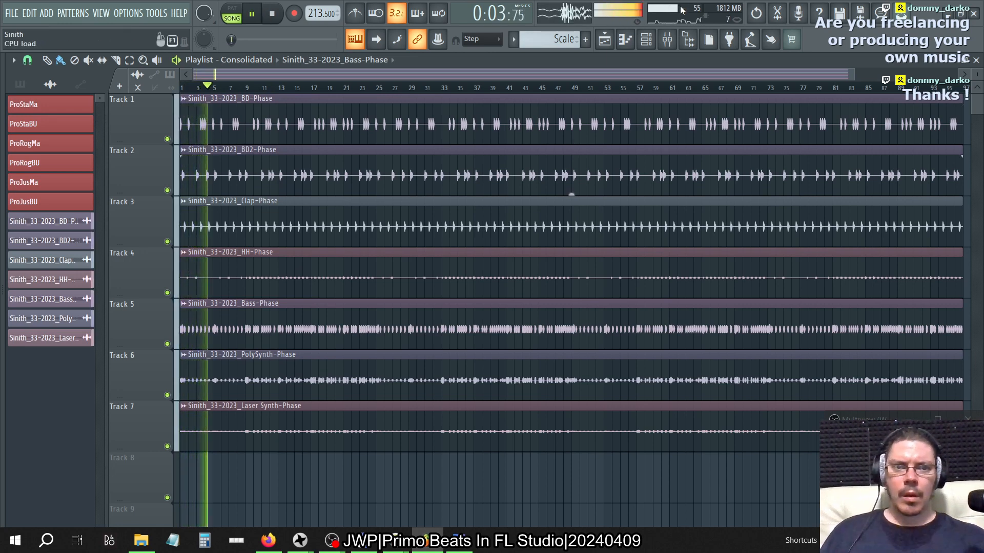
# Step: Turn off the effect slots of the Polysynth and Lasersynth mixer tracks during playback, then stop the song
pyautogui.click(667, 39)
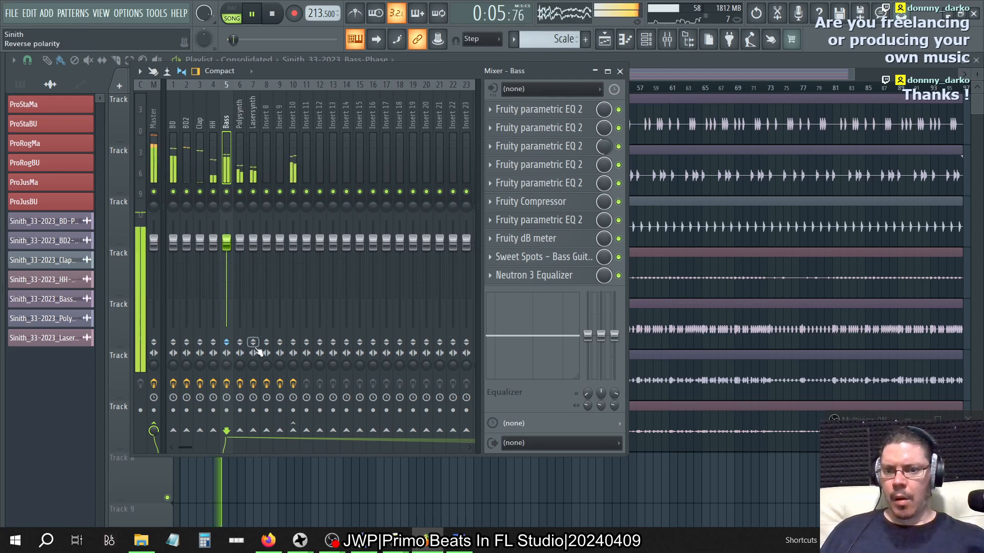
pyautogui.click(240, 383)
pyautogui.click(256, 384)
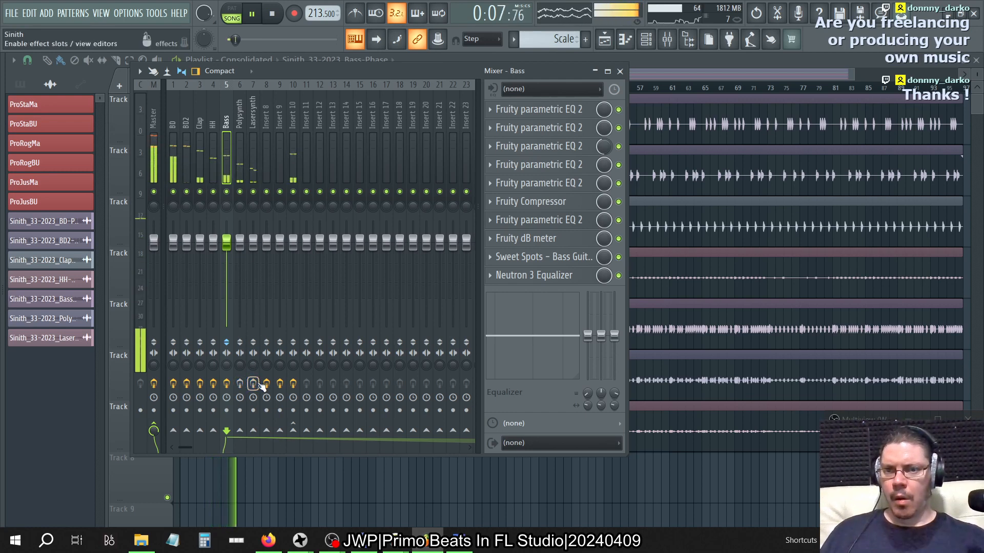
pyautogui.click(256, 384)
pyautogui.press('space')
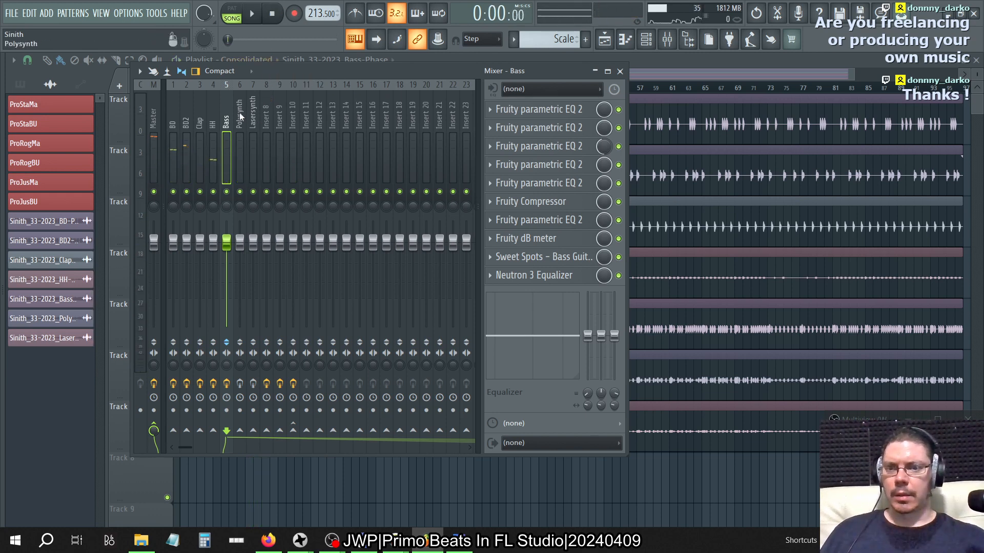
# Step: Examine the effect chains of the Polysynth and Lasersynth mixer tracks, ending with Polysynth selected
pyautogui.click(241, 116)
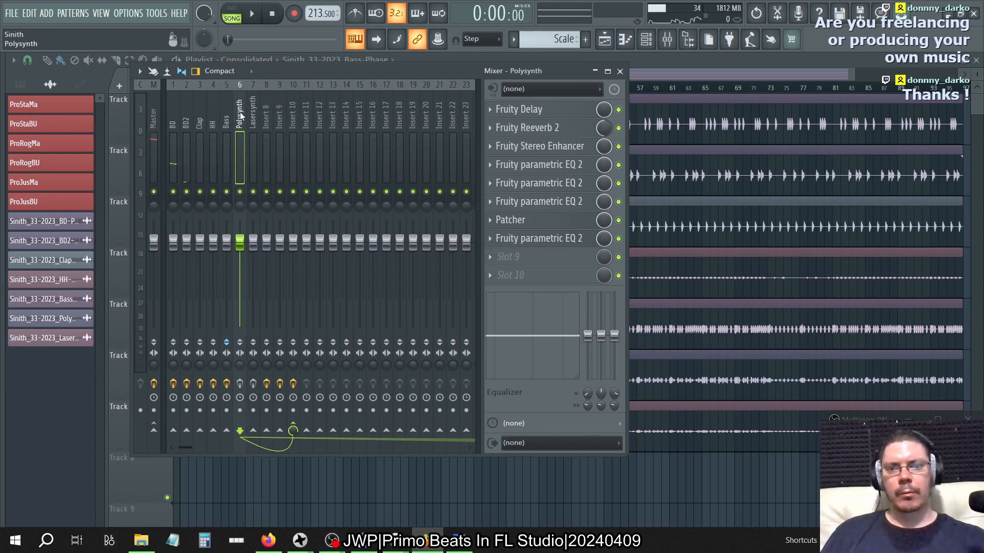
pyautogui.click(255, 106)
pyautogui.click(244, 107)
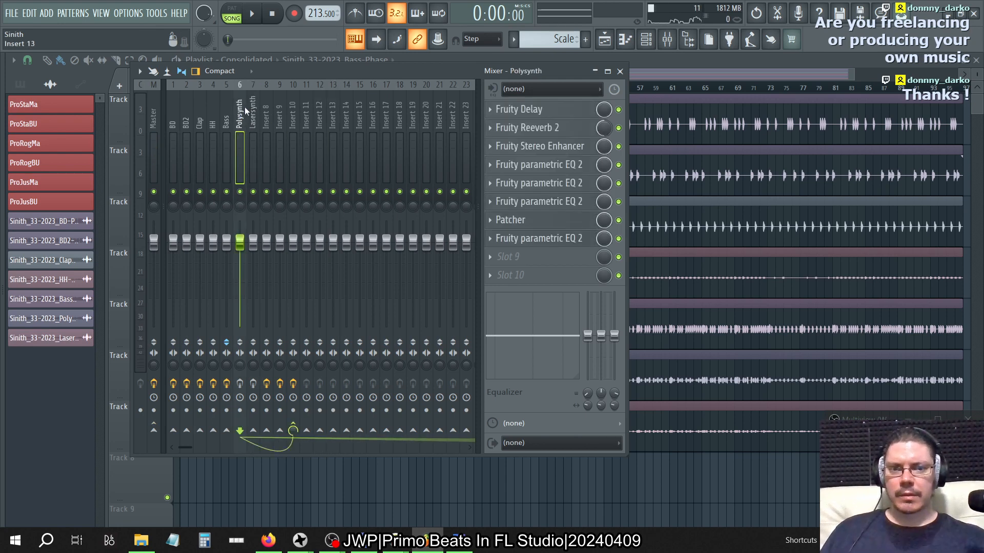
# Step: Select the Lasersynth mixer track and briefly play the song
pyautogui.click(252, 109)
pyautogui.click(254, 14)
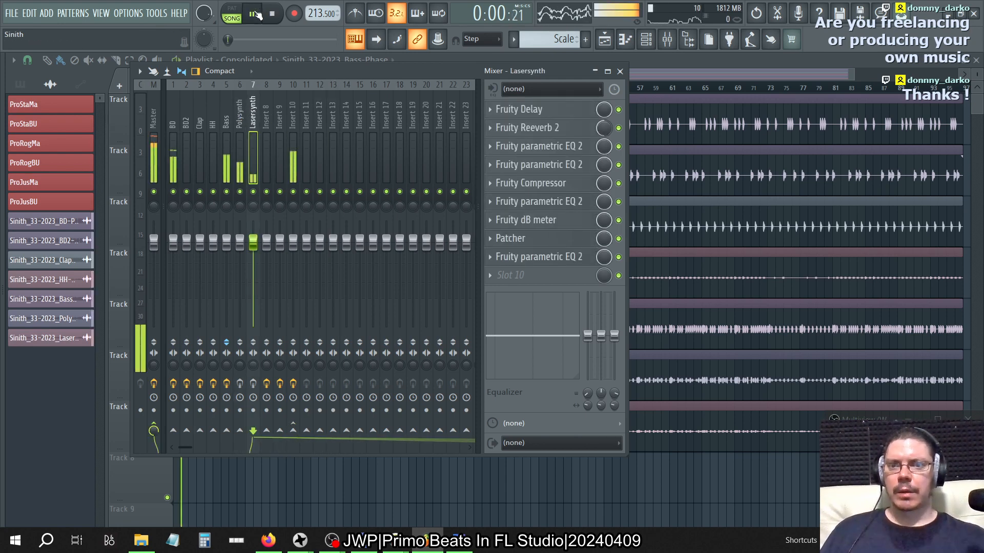
pyautogui.press('space')
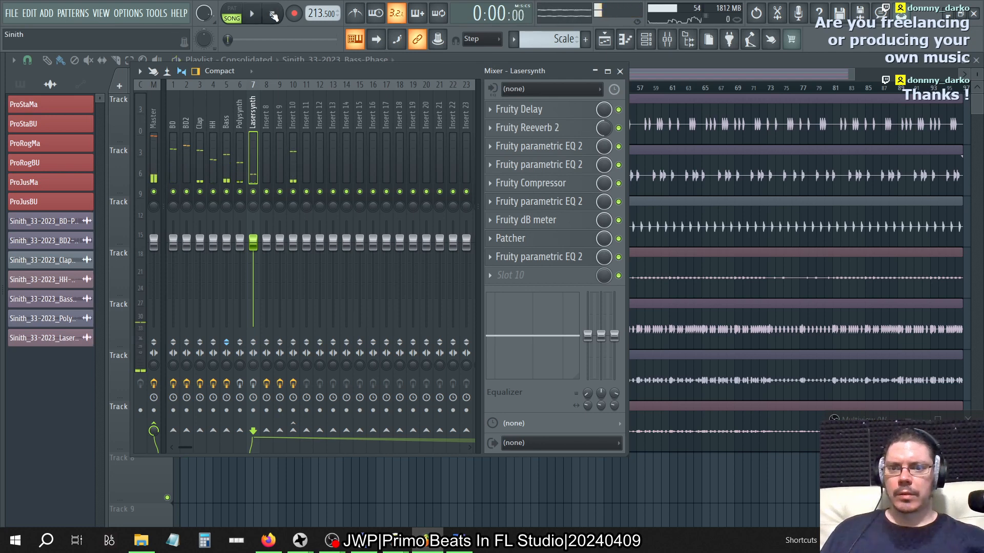
# Step: Turn on the effect slots of the Polysynth and Lasersynth mixer tracks and briefly play the song
pyautogui.click(240, 384)
pyautogui.click(253, 384)
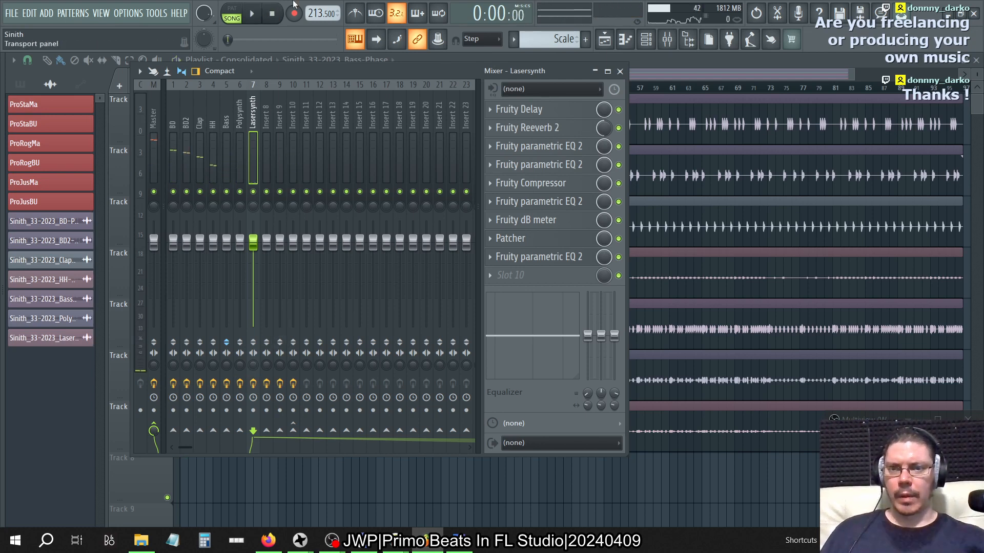
pyautogui.click(255, 15)
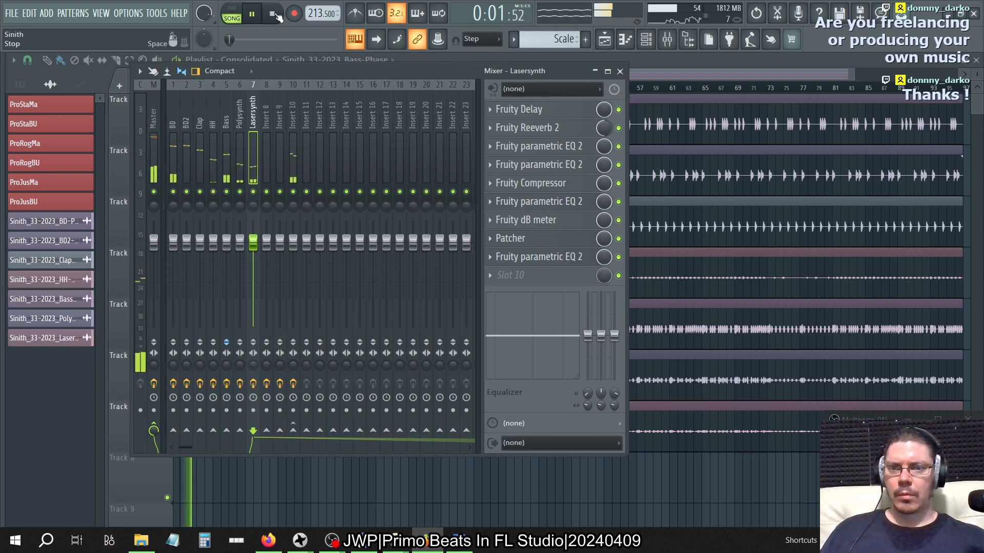
pyautogui.click(275, 15)
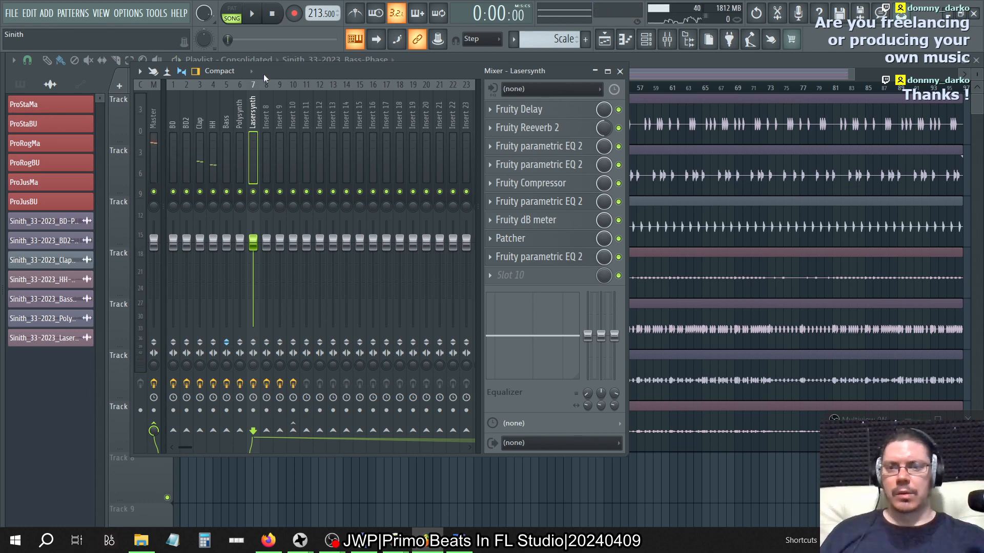
# Step: Turn off the Polysynth track's effect slots, keep the Lasersynth's enabled, and briefly play the song to compare
pyautogui.click(253, 384)
pyautogui.click(241, 385)
pyautogui.press('space')
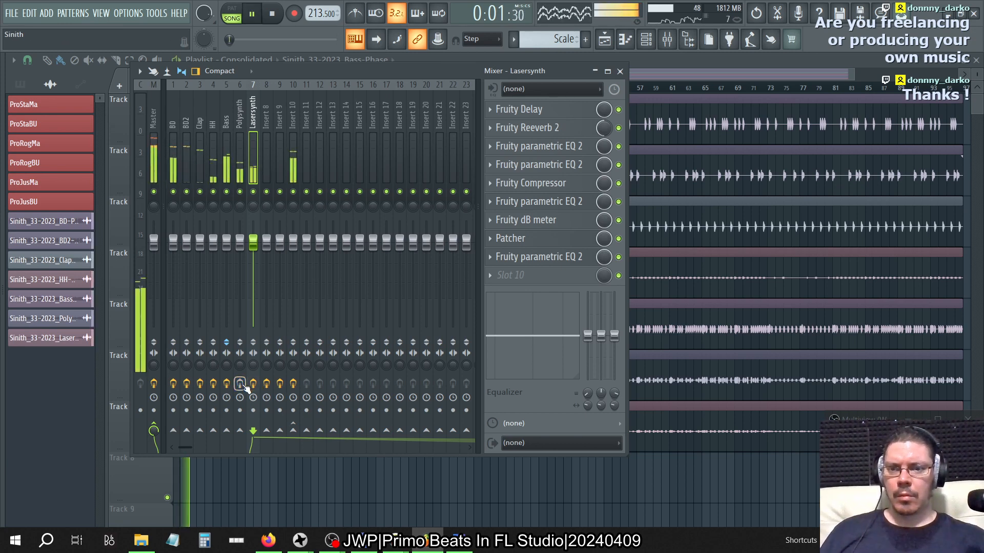
pyautogui.press('space')
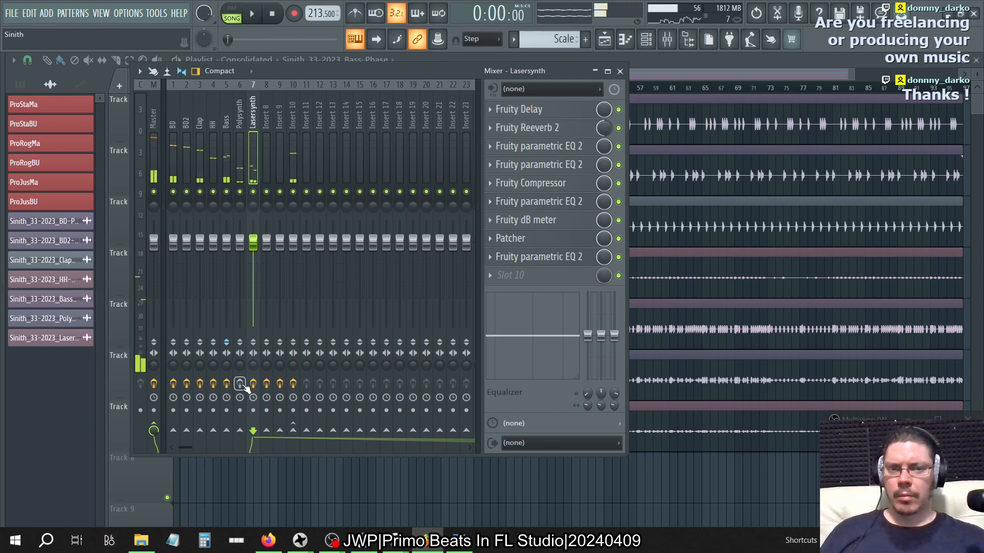
# Step: Inspect the Fruity Stereo Enhancer settings on the Polysynth mixer track and close the plugin window
pyautogui.click(242, 110)
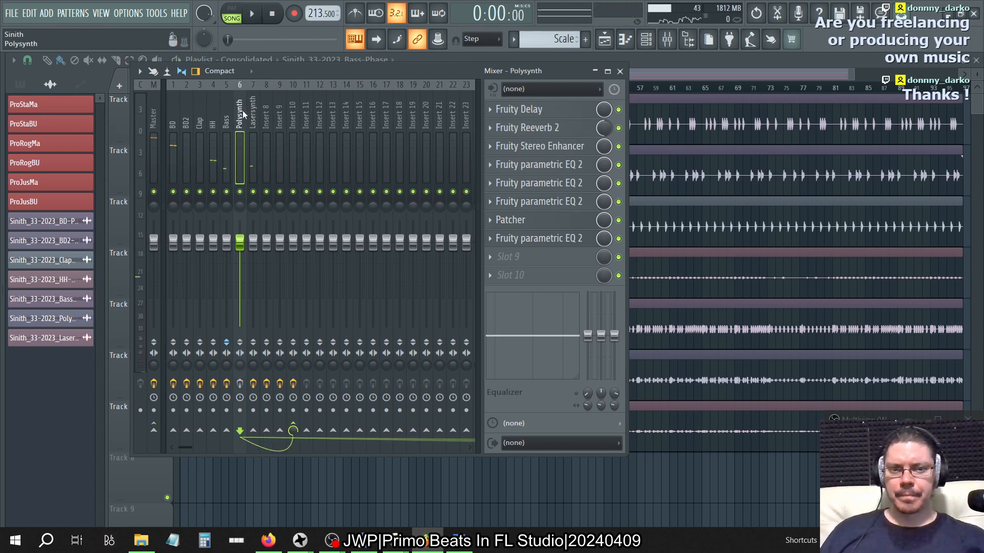
pyautogui.click(250, 115)
pyautogui.click(239, 114)
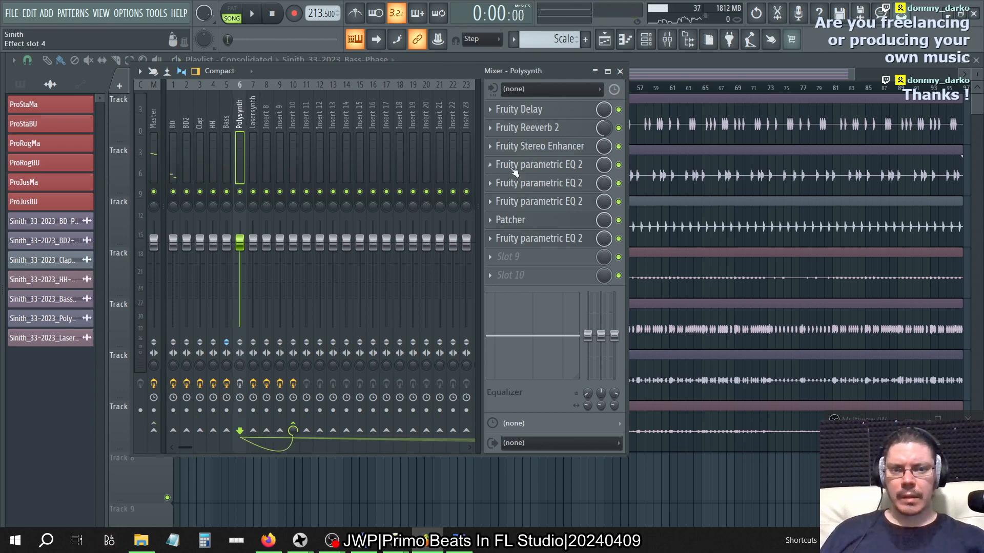
pyautogui.click(538, 147)
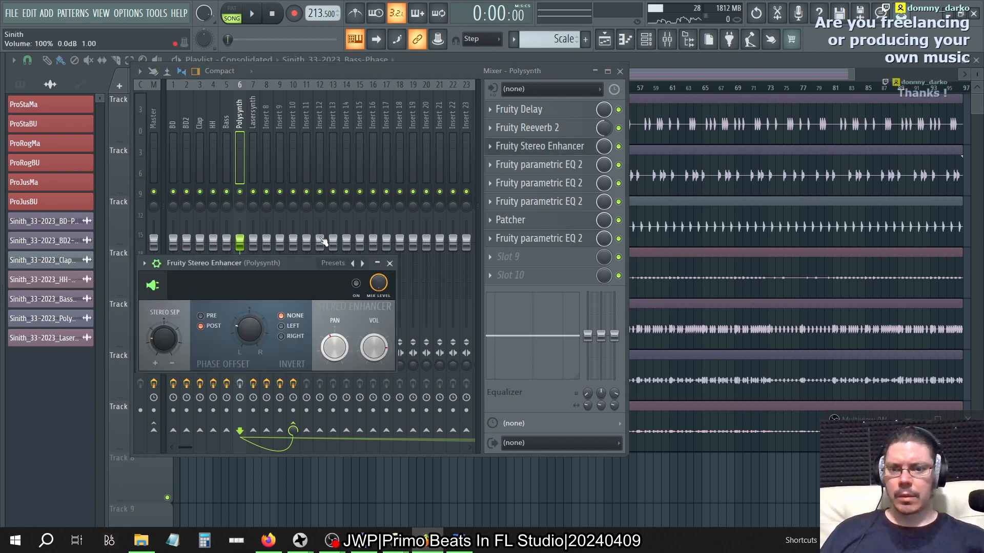
pyautogui.click(390, 263)
# Step: Examine the effect chains of the mixer tracks from BD through Lasersynth, ending with Polysynth selected
pyautogui.click(252, 108)
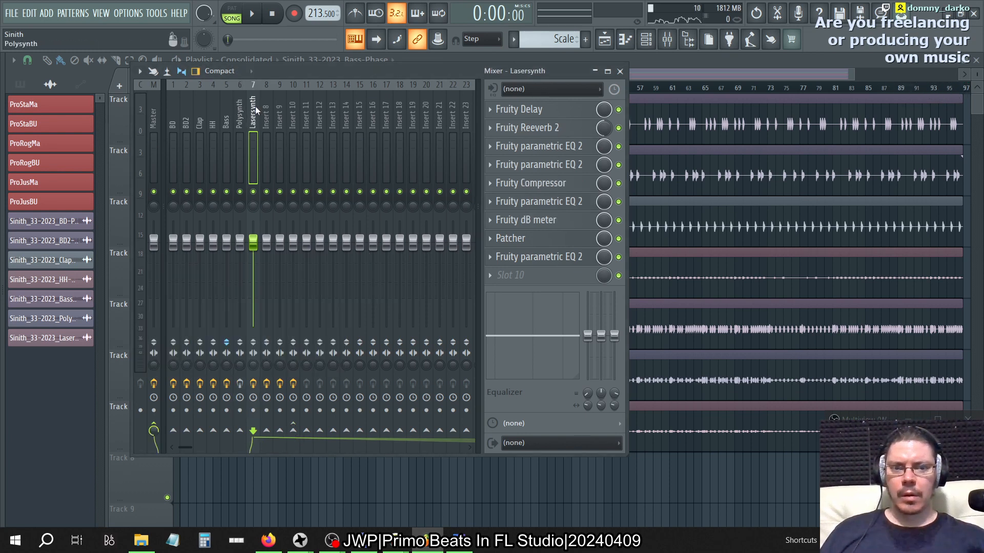
pyautogui.click(227, 117)
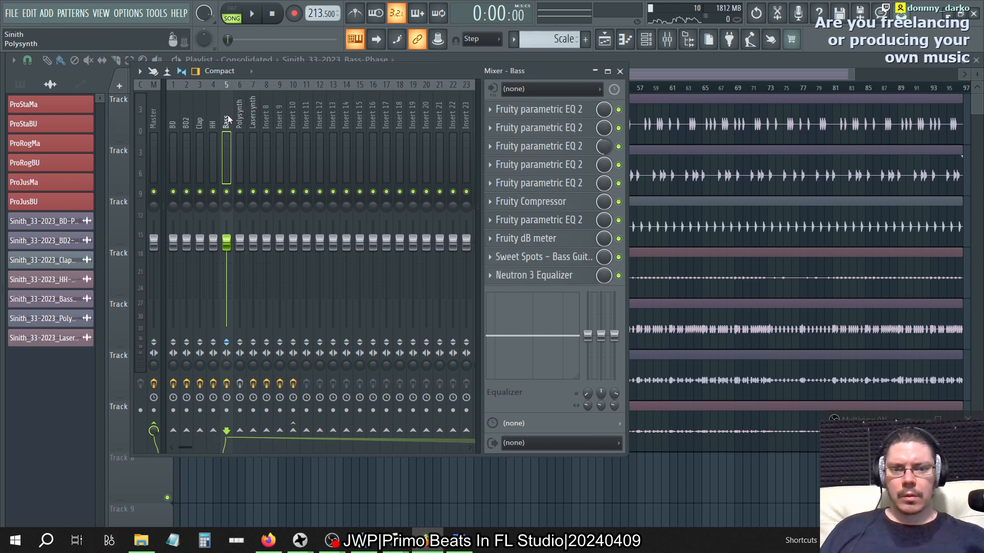
pyautogui.click(214, 114)
pyautogui.click(201, 118)
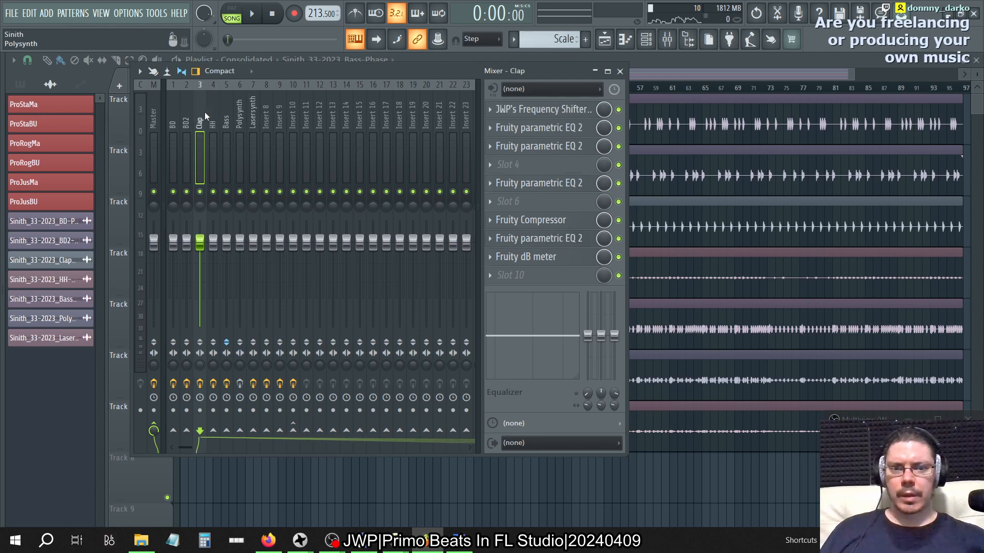
pyautogui.click(192, 114)
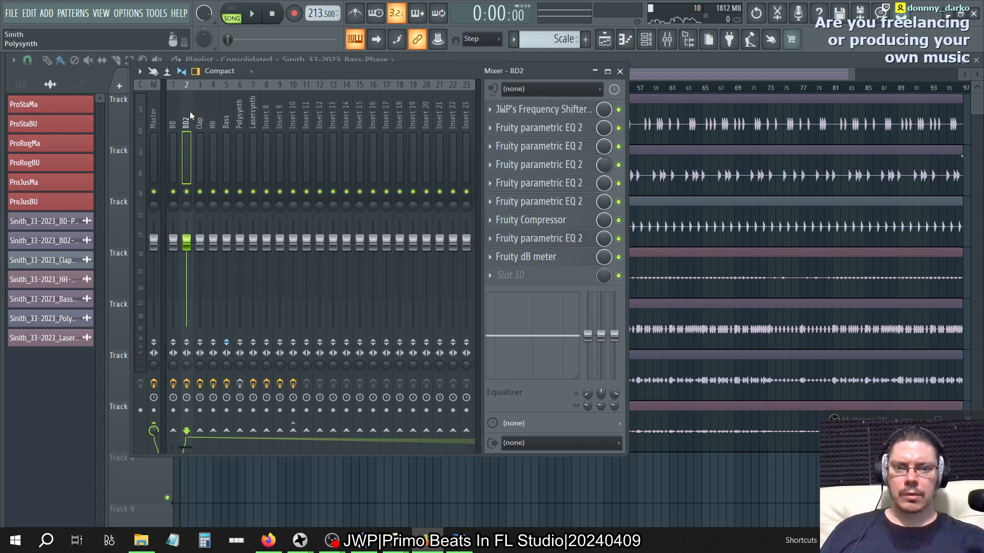
pyautogui.click(176, 110)
pyautogui.click(186, 112)
pyautogui.click(200, 115)
pyautogui.click(212, 117)
pyautogui.click(226, 119)
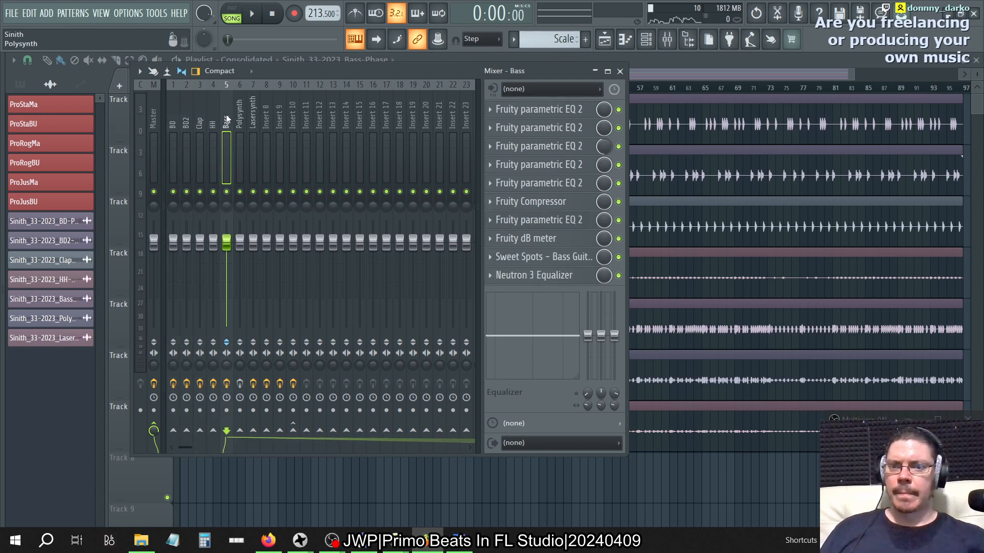
pyautogui.click(239, 115)
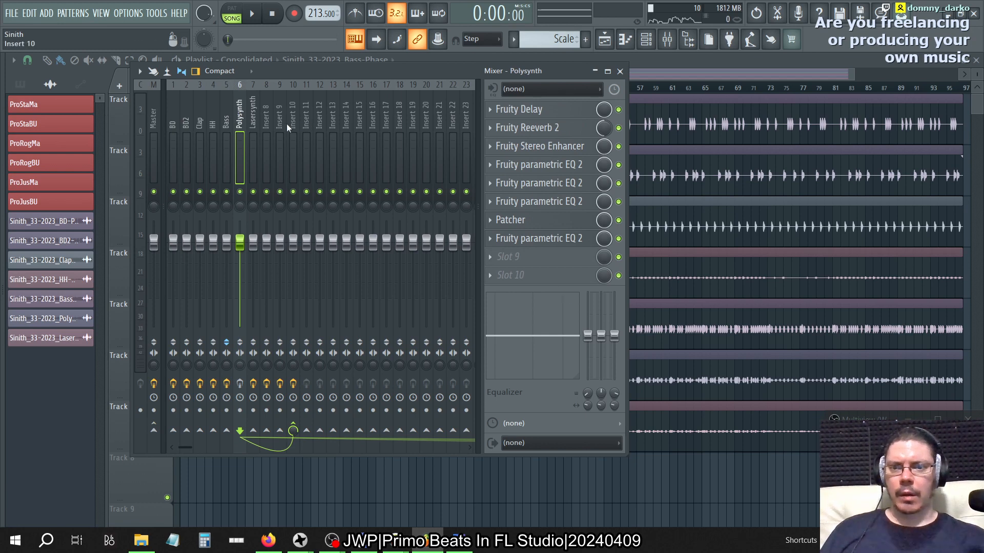
pyautogui.click(253, 119)
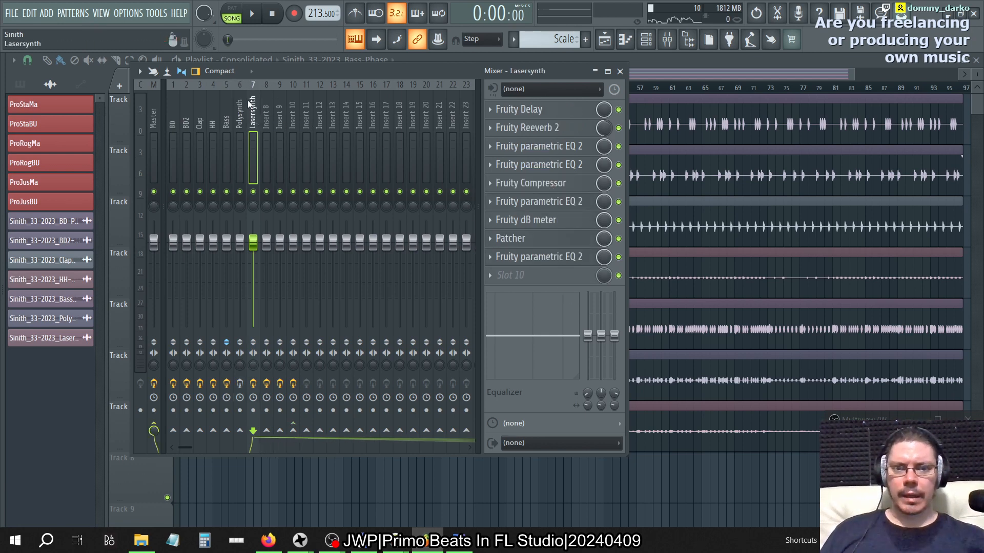
pyautogui.click(235, 112)
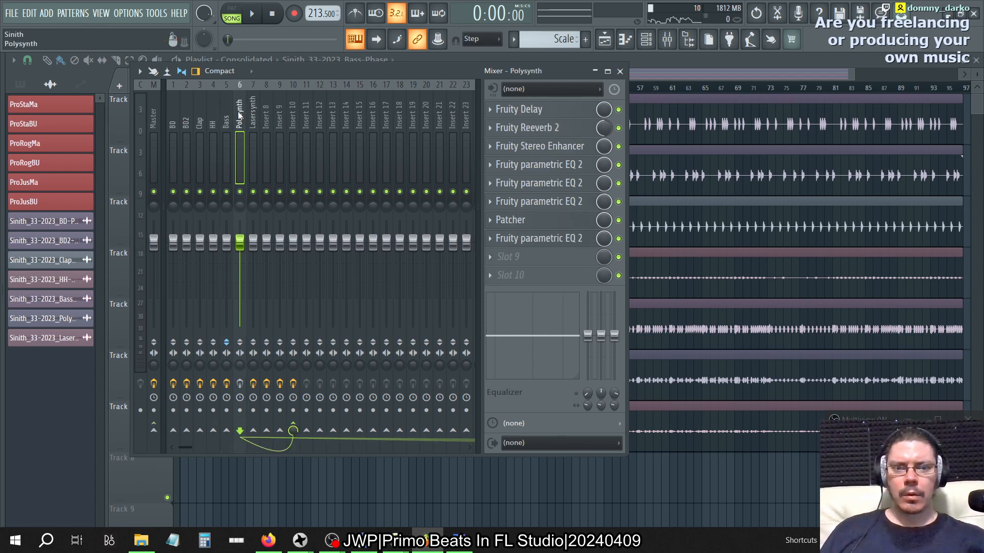
# Step: Open Polysynth's Fruity Stereo Enhancer, check the Lasersynth and Bass chains, and close the mixer to inspect the plugin's phase offset
pyautogui.click(559, 148)
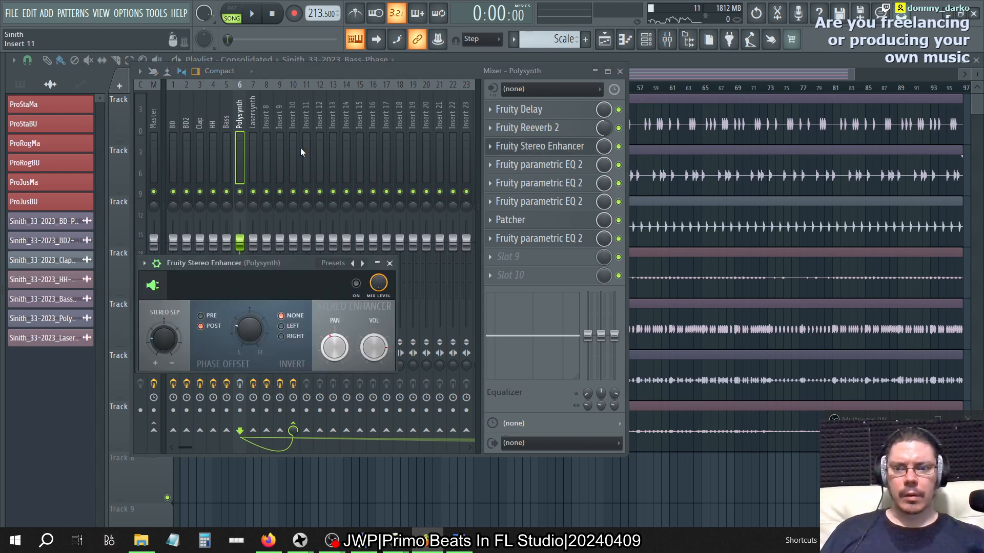
pyautogui.click(257, 110)
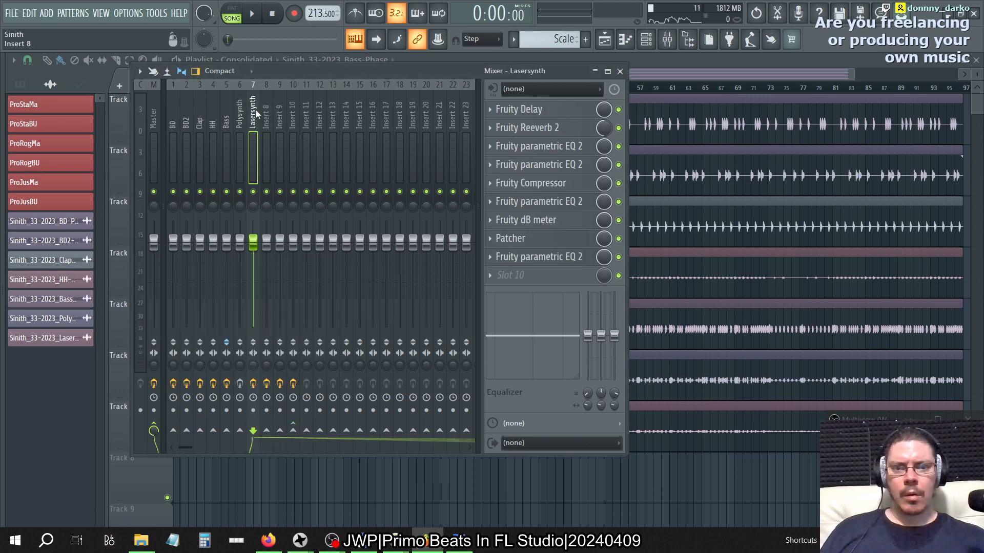
pyautogui.click(227, 122)
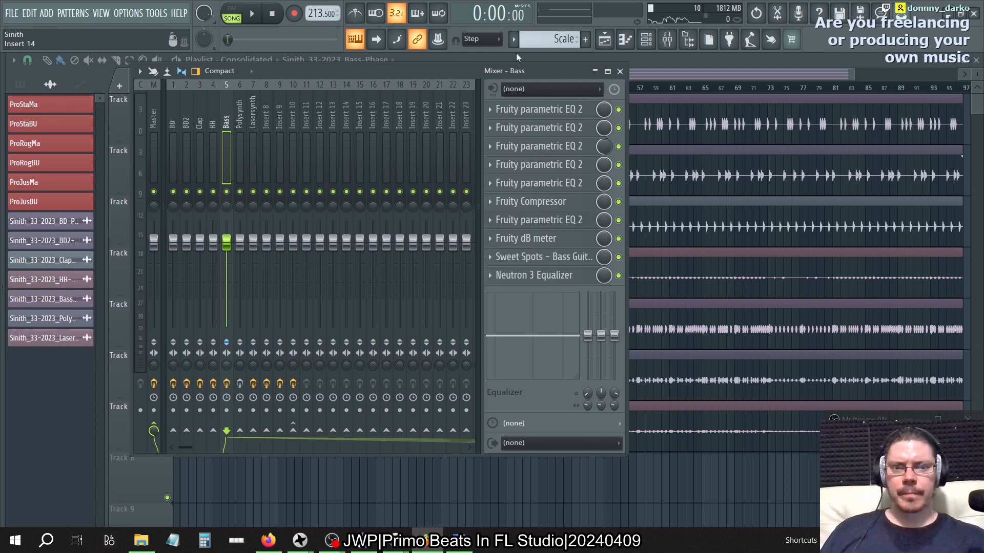
pyautogui.click(619, 71)
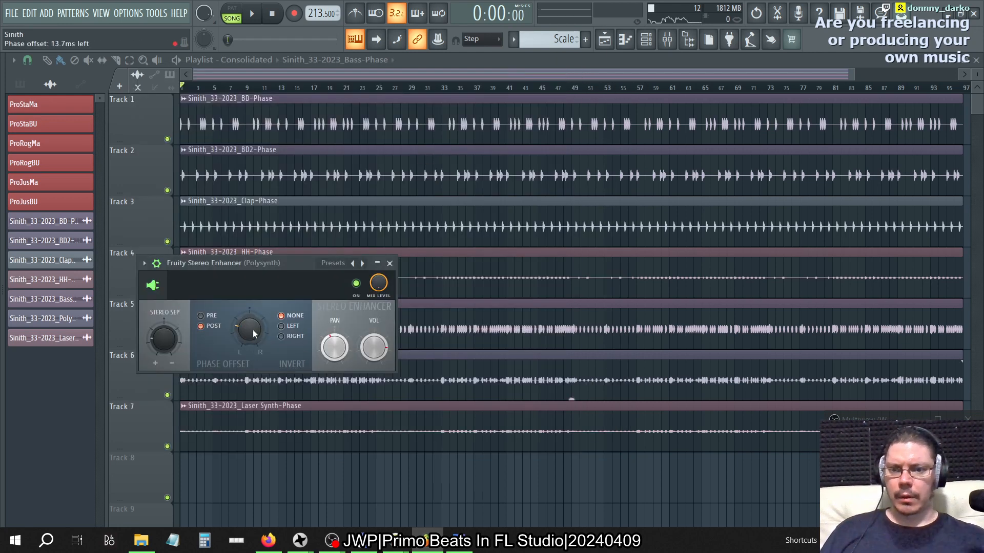
# Step: Reopen the mixer and delete the Fruity Stereo Enhancer from effect slot 3 of the Polysynth track
pyautogui.click(667, 40)
pyautogui.click(249, 113)
pyautogui.click(239, 114)
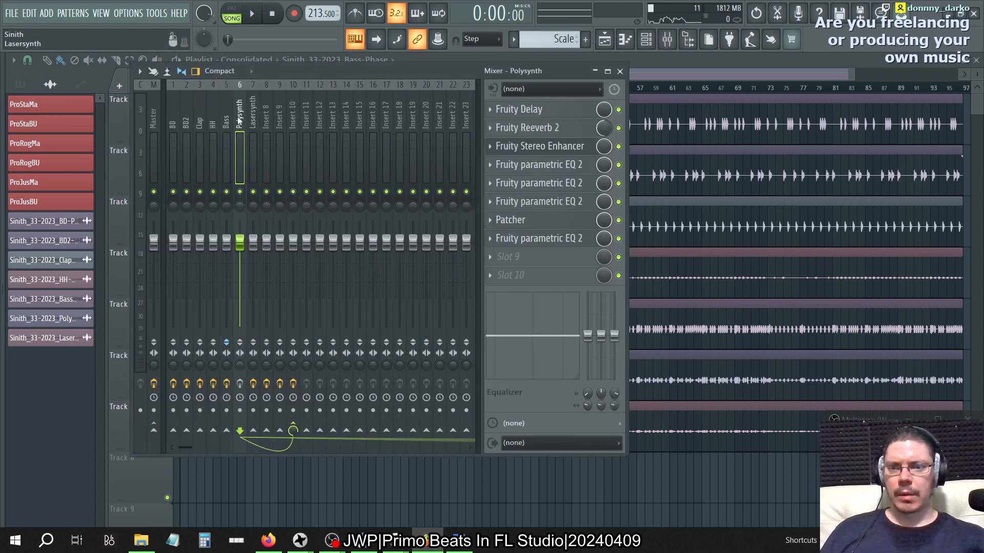
pyautogui.rightClick(502, 157)
pyautogui.click(515, 171)
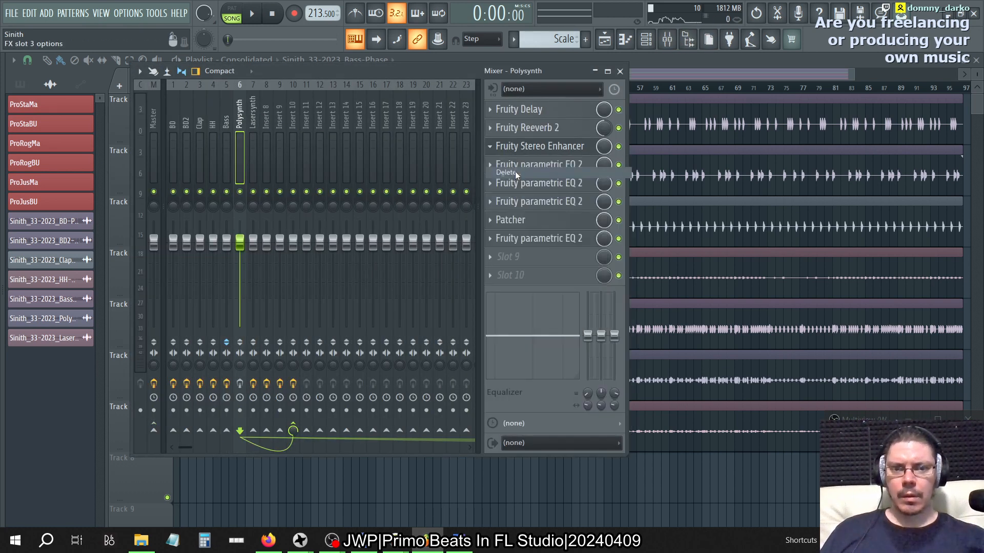
pyautogui.click(534, 310)
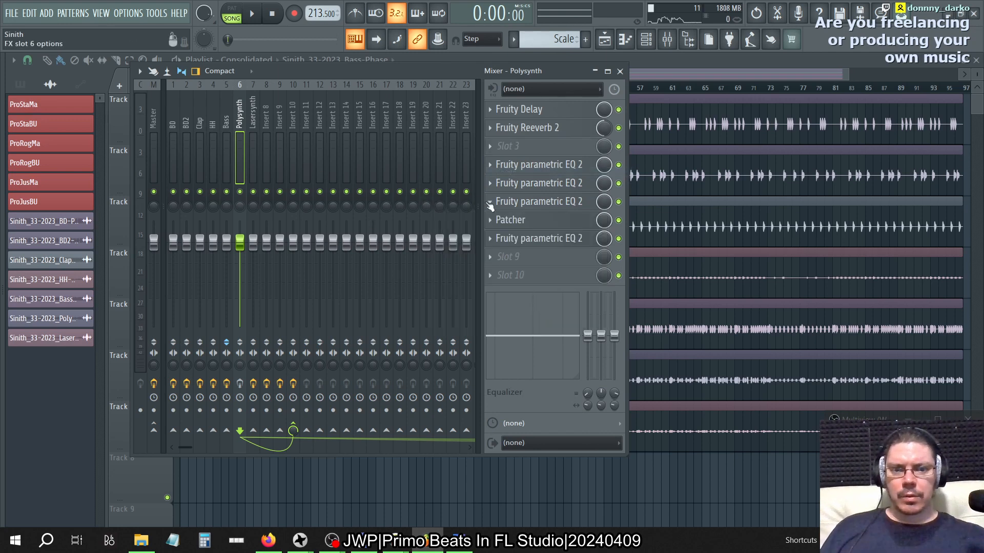
# Step: Check the effect chains of the Lasersynth, HH, Clap and BD tracks, and save the project
pyautogui.click(257, 108)
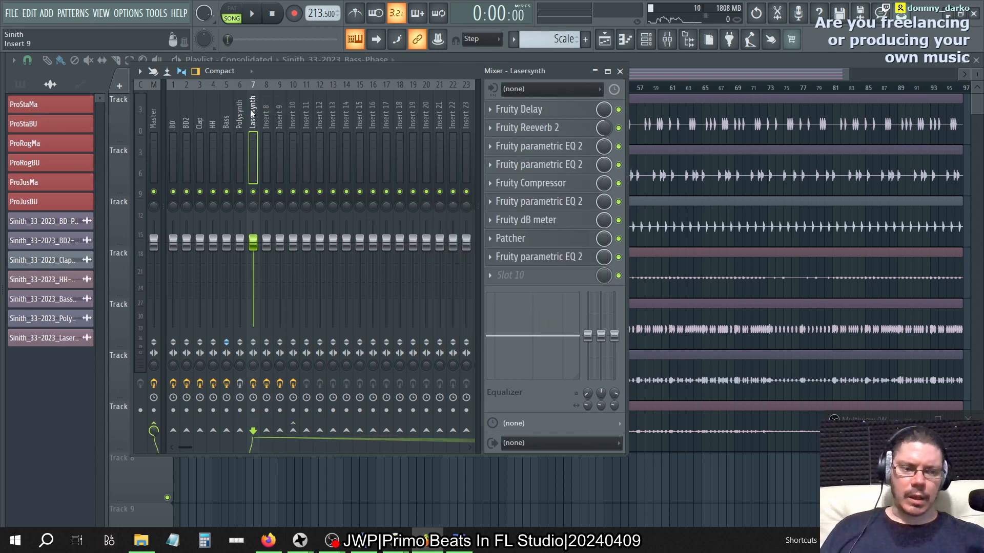
pyautogui.click(214, 119)
pyautogui.click(200, 120)
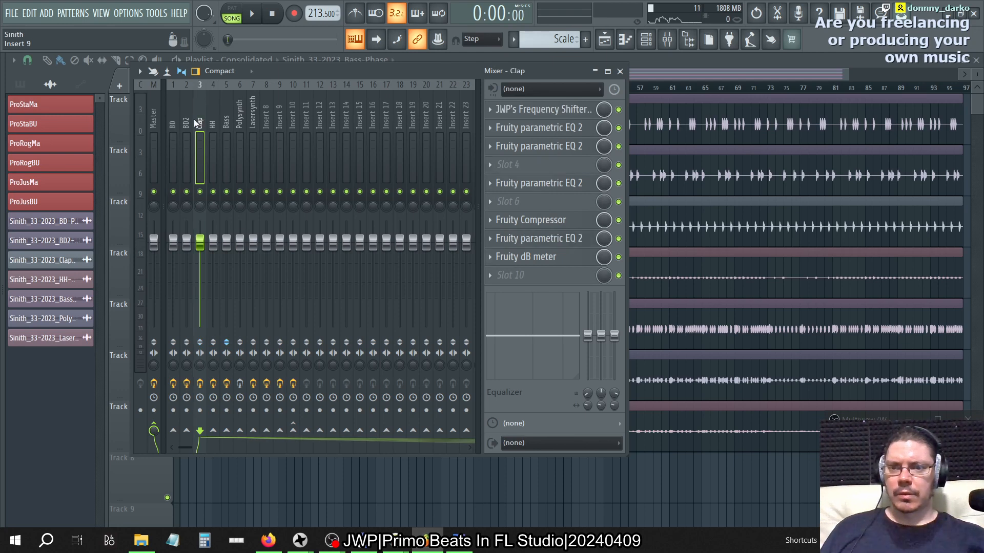
pyautogui.click(179, 121)
pyautogui.click(19, 17)
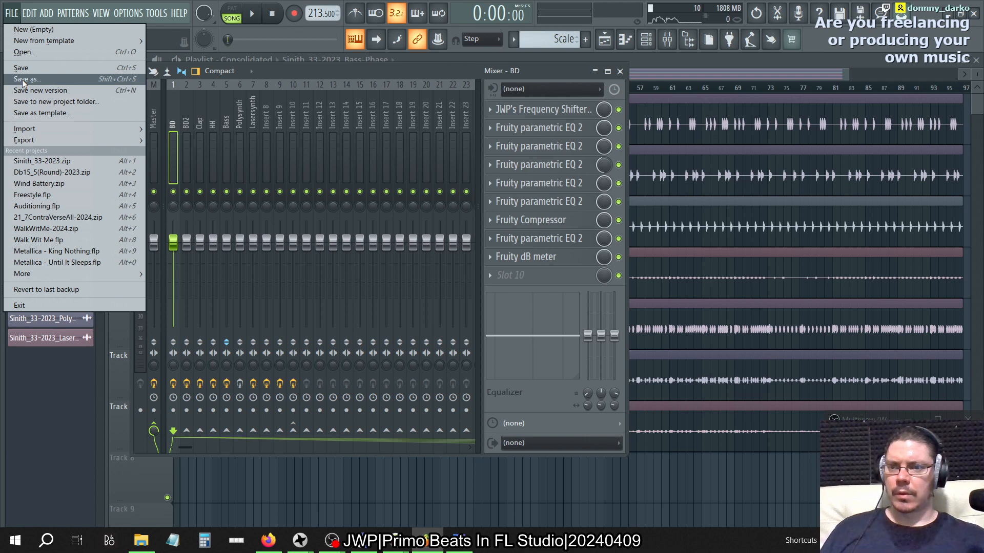
pyautogui.click(43, 72)
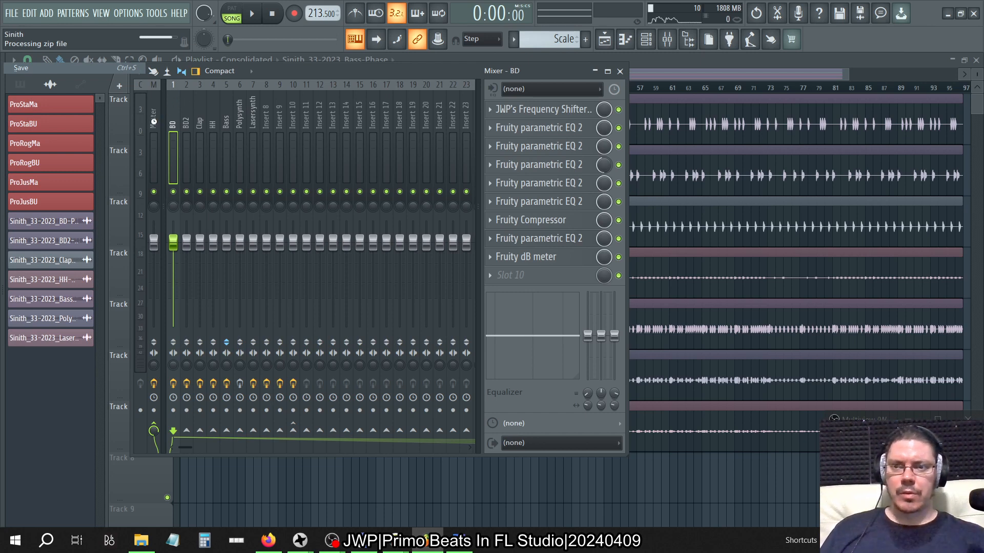
# Step: Play the song with Lasersynth selected and compare its sound with Fruity Reeverb 2 bypassed and re-enabled
pyautogui.click(238, 123)
pyautogui.click(253, 111)
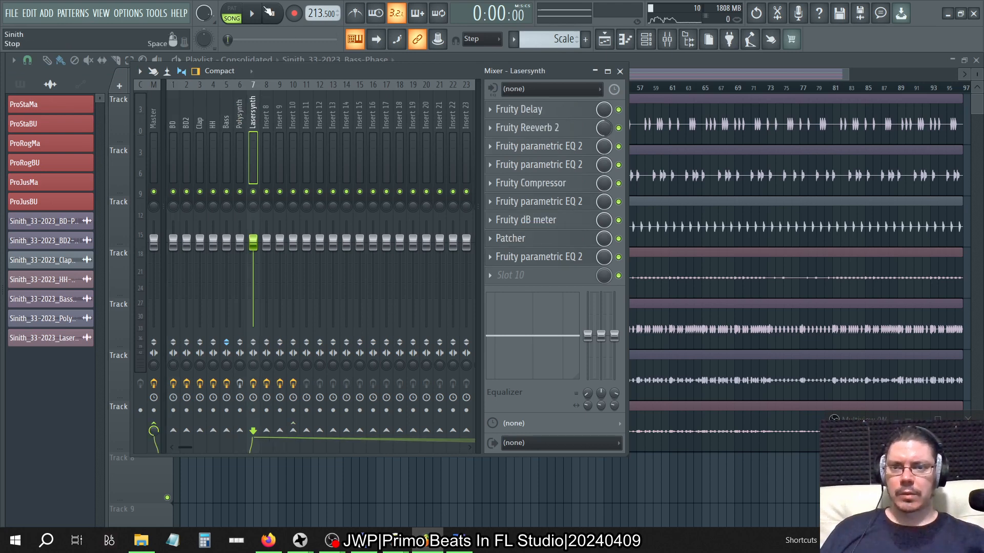
pyautogui.press('space')
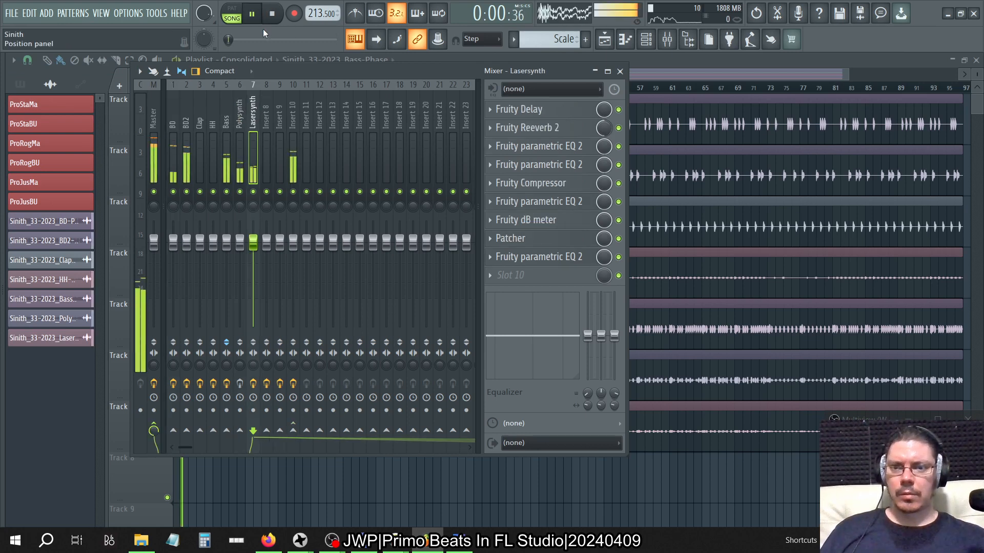
pyautogui.click(240, 384)
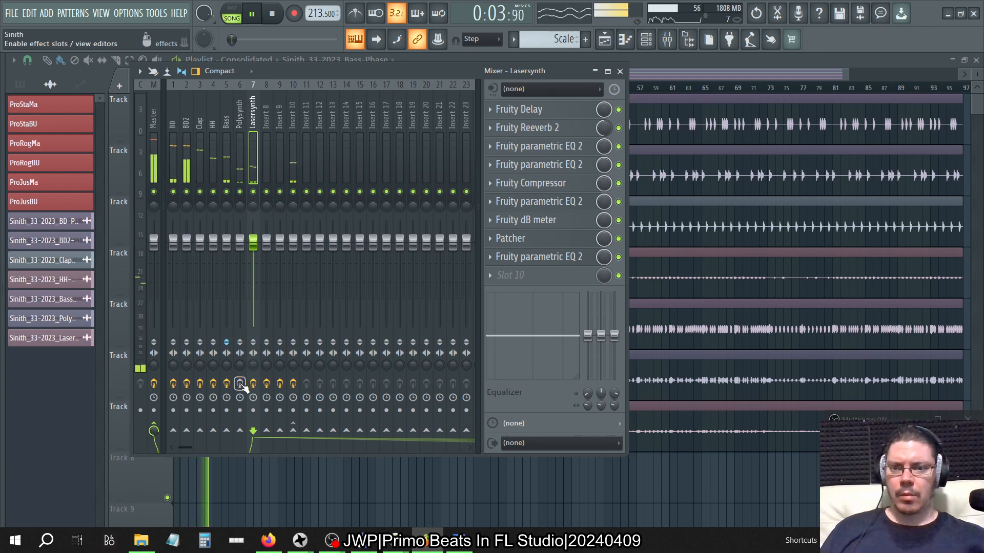
pyautogui.click(618, 128)
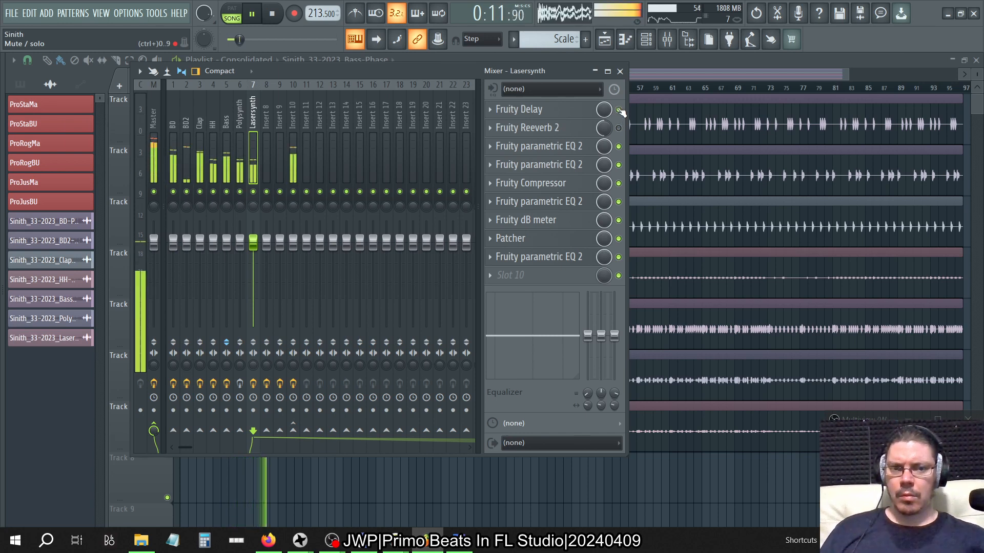
pyautogui.click(619, 129)
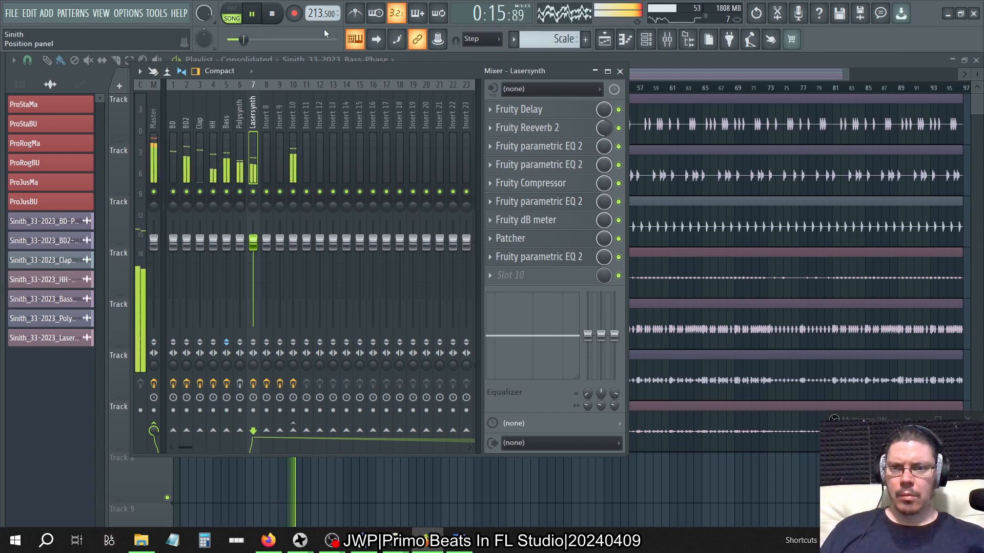
# Step: Select the Polysynth track during playback, with its effect slots turned on and the Lasersynth's turned off
pyautogui.click(240, 245)
pyautogui.click(253, 383)
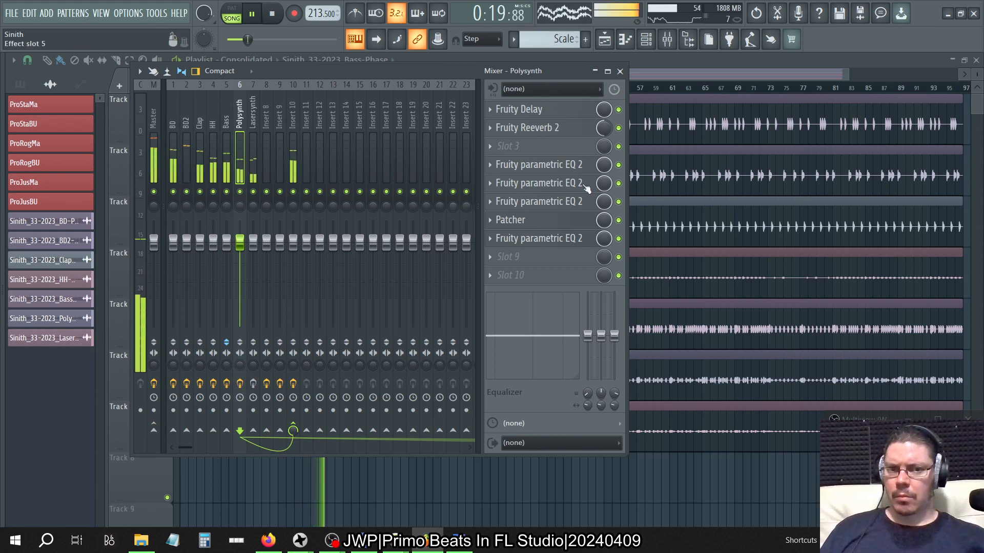
# Step: Compare the Polysynth's sound with Fruity Delay and Fruity Reeverb 2 bypassed during playback, leaving Reeverb 2 switched off
pyautogui.click(619, 128)
pyautogui.click(619, 109)
pyautogui.click(620, 129)
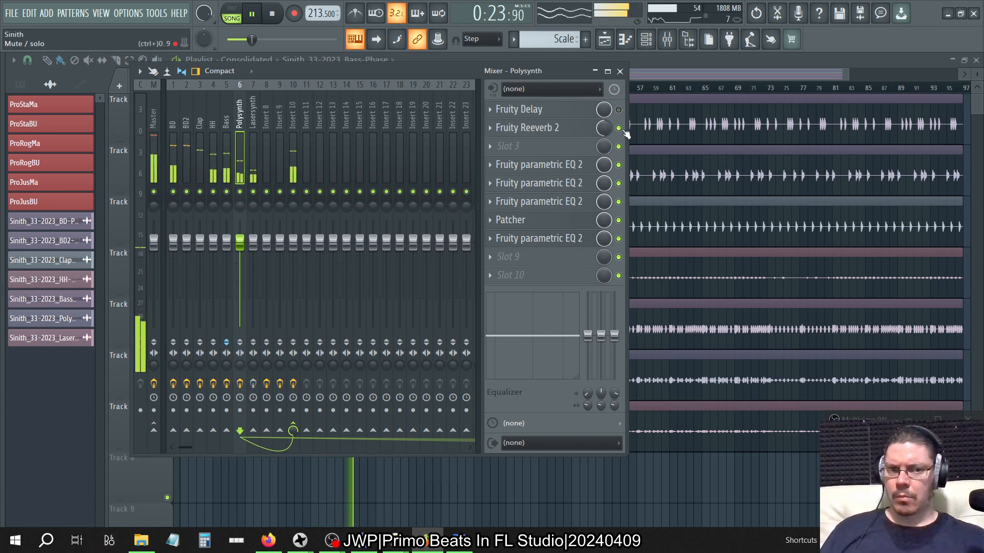
pyautogui.click(620, 128)
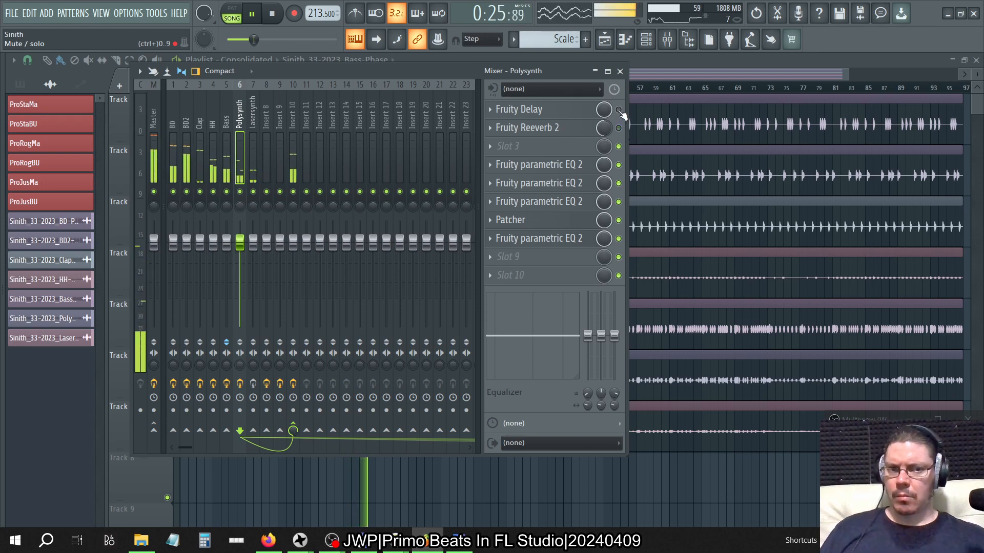
# Step: Select the Lasersynth, mute the Polysynth and compare the sound with the Lasersynth's Fruity Reeverb 2 bypassed and re-enabled
pyautogui.click(254, 112)
pyautogui.click(619, 128)
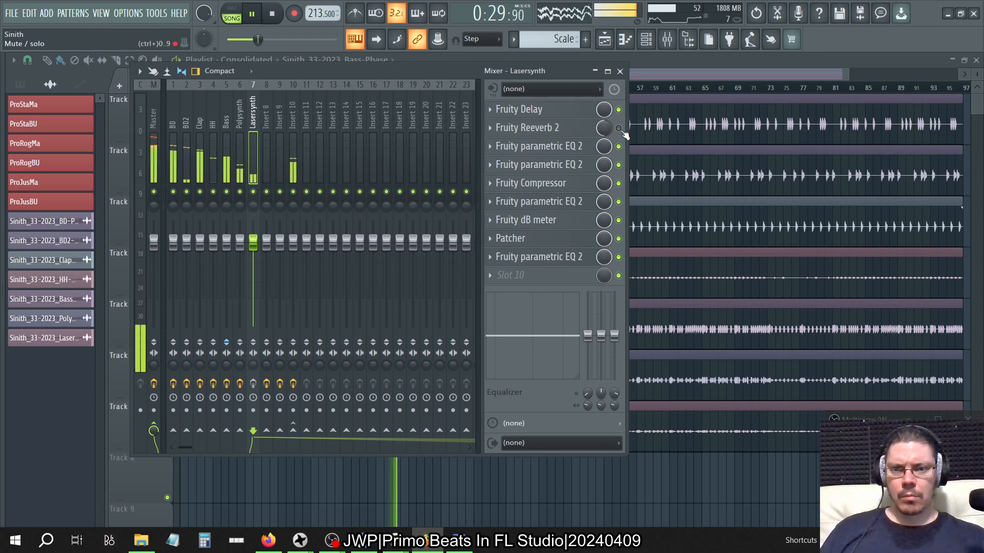
pyautogui.click(240, 192)
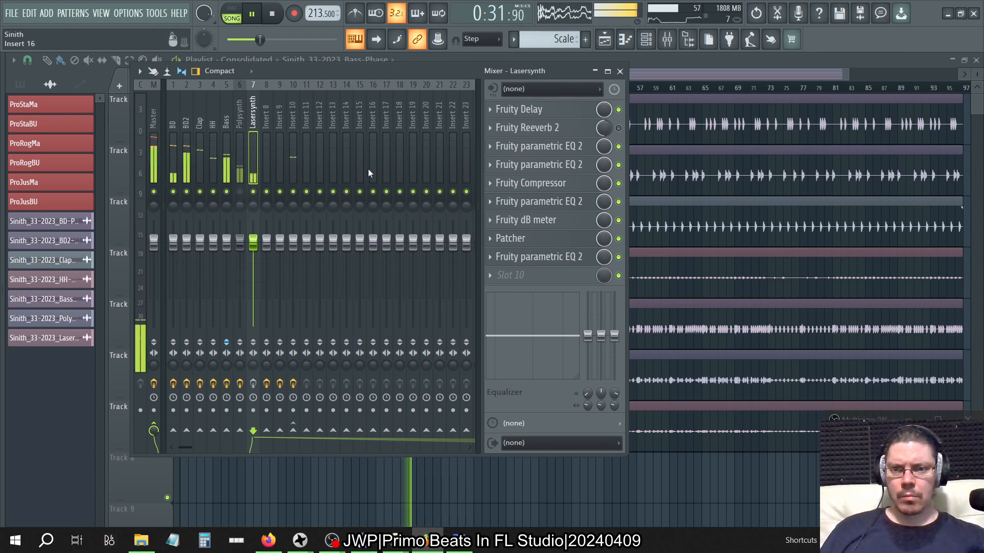
pyautogui.click(619, 128)
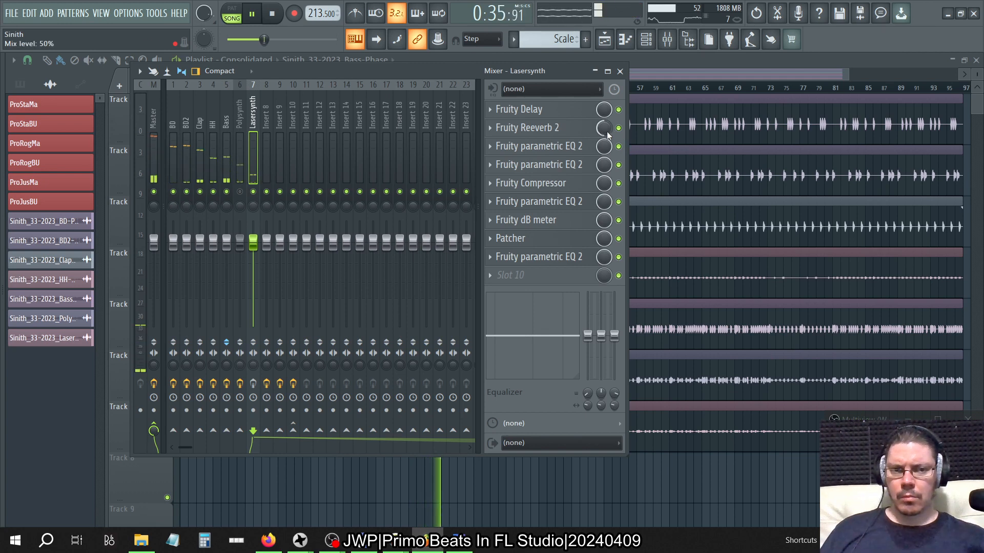
pyautogui.scroll(10, 606, 134)
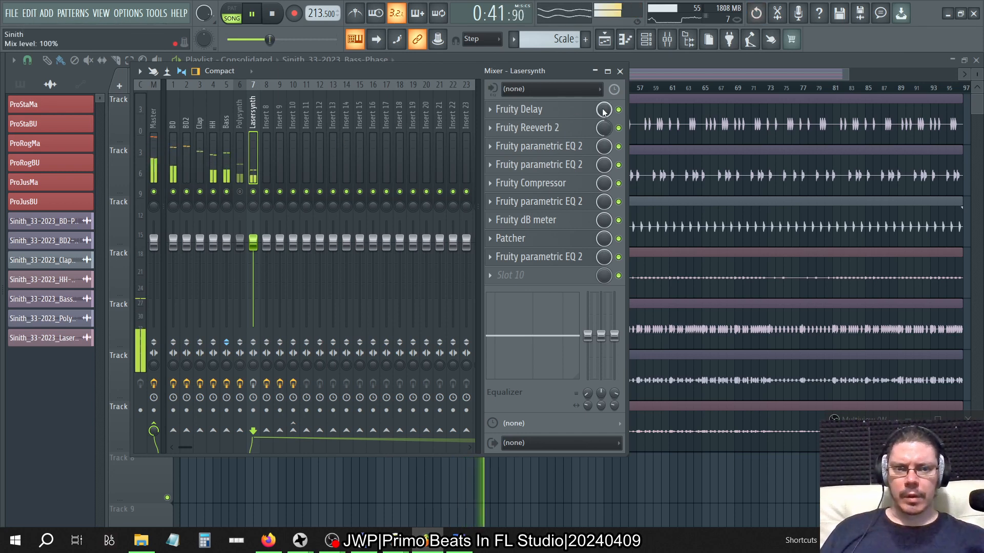
# Step: Open the Fruity Reeverb 2 windows of the Lasersynth and Polysynth to compare their settings, close the mixer and stop playback
pyautogui.click(587, 129)
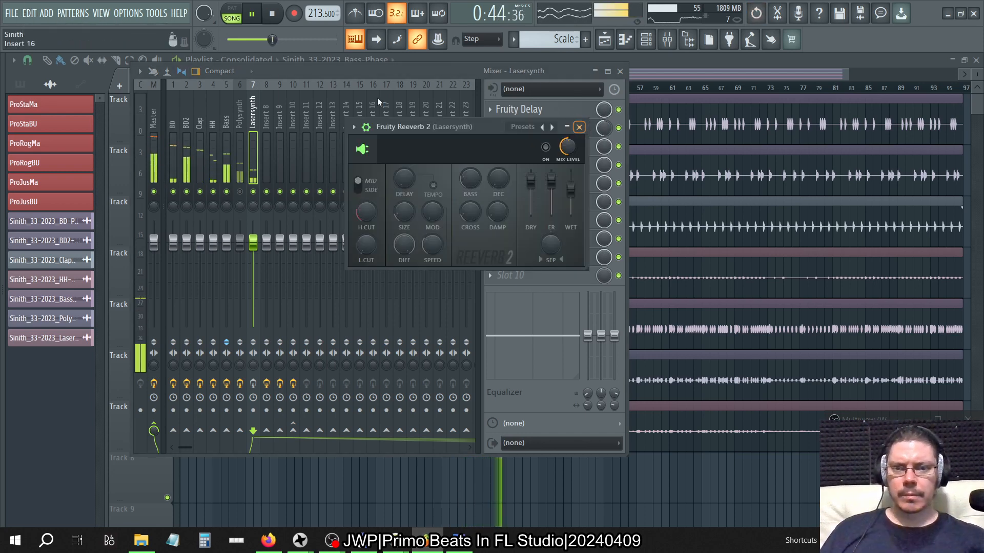
pyautogui.click(240, 110)
pyautogui.click(563, 127)
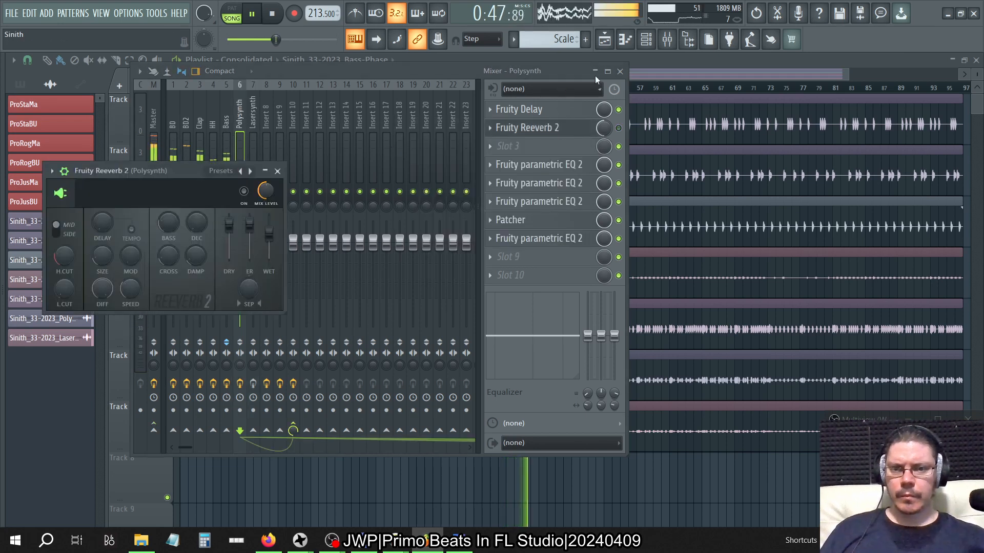
pyautogui.click(619, 71)
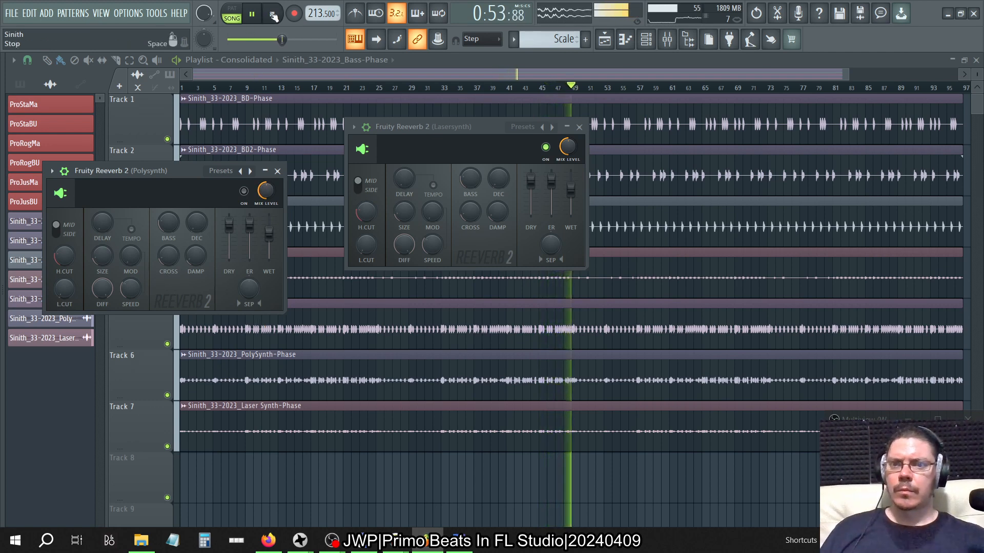
pyautogui.press('space')
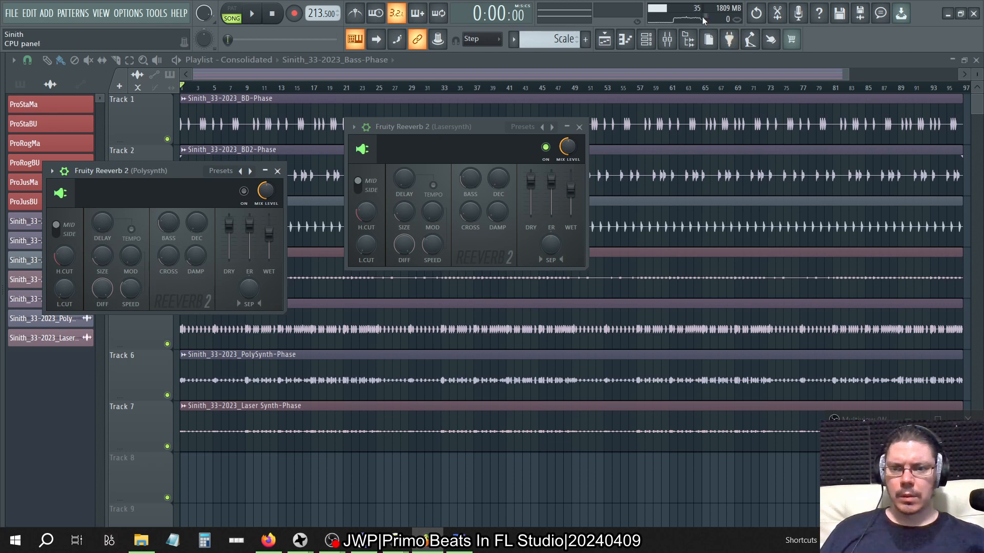
# Step: Reopen the mixer, bypass Fruity Reeverb 2 on the Lasersynth while the song plays, and stop playback
pyautogui.press('F9')
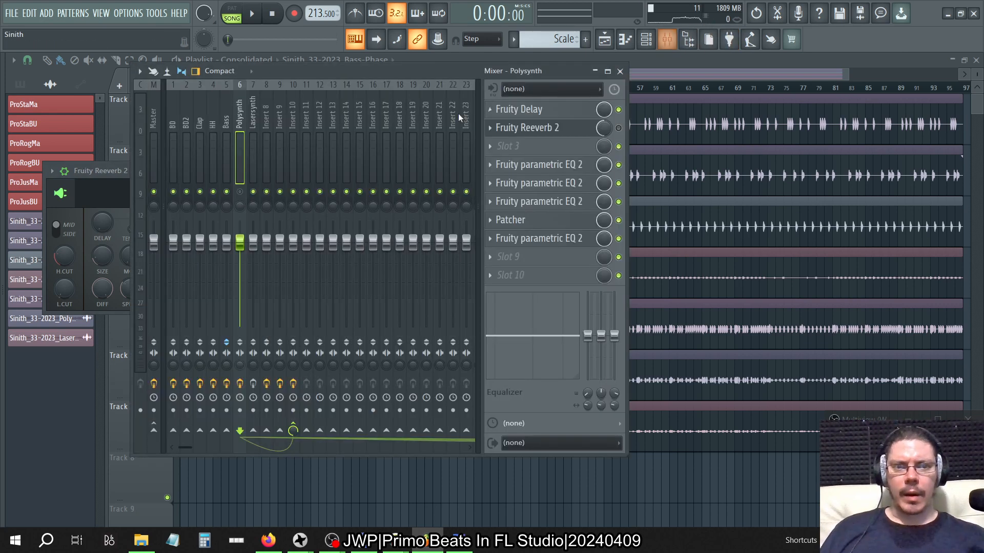
pyautogui.click(284, 137)
pyautogui.click(249, 109)
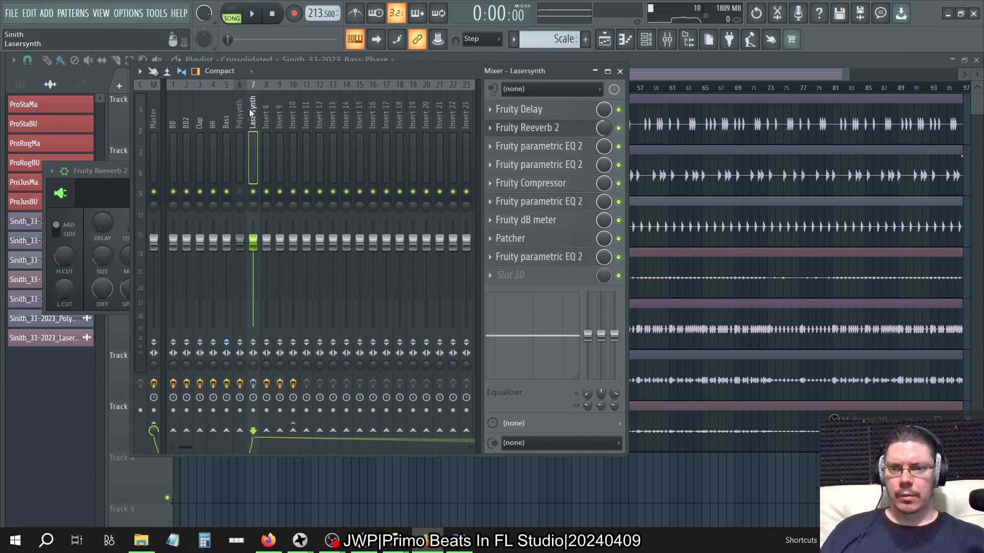
pyautogui.press('space')
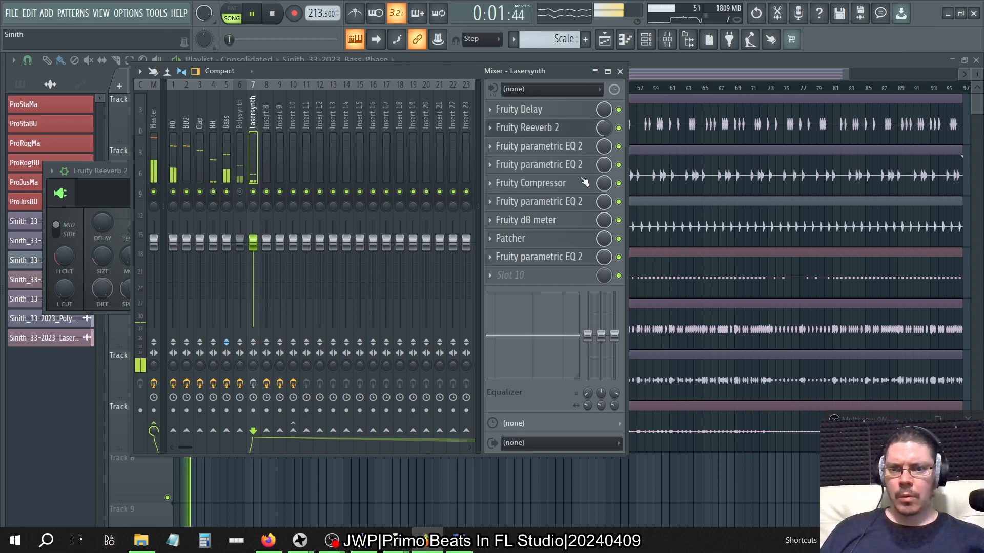
pyautogui.click(618, 127)
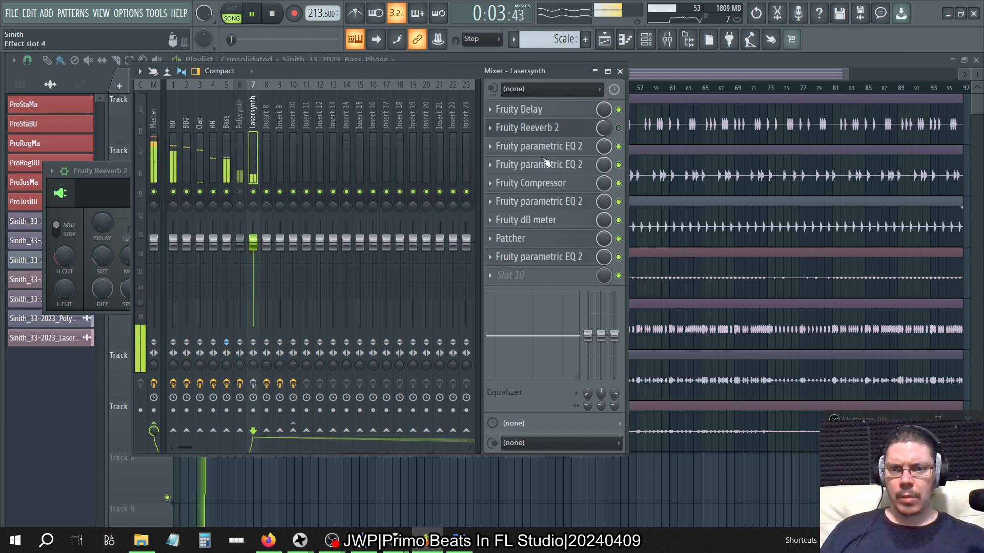
pyautogui.press('space')
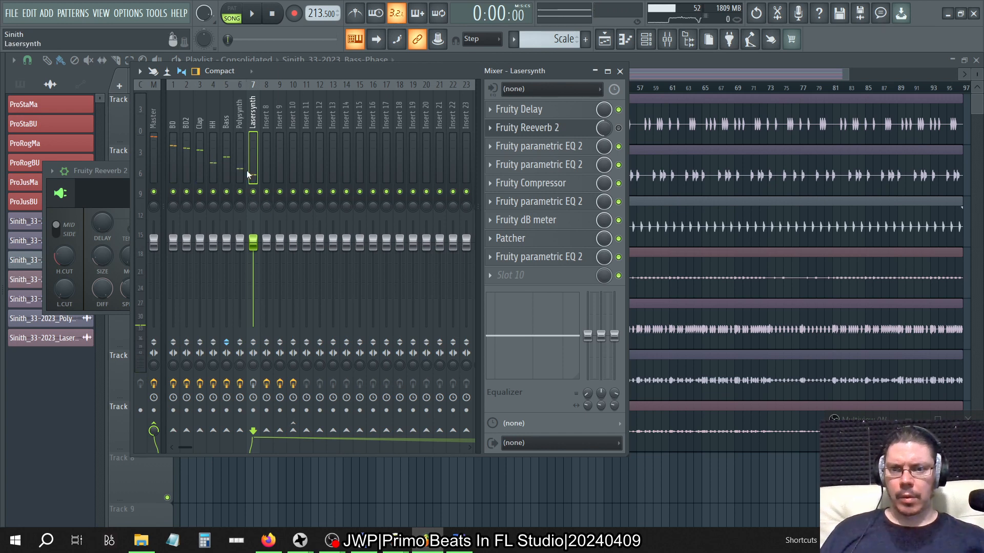
# Step: Play the song with the Polysynth unmuted and the Lasersynth muted, comparing the Polysynth's Fruity Reeverb 2 on and off
pyautogui.click(245, 132)
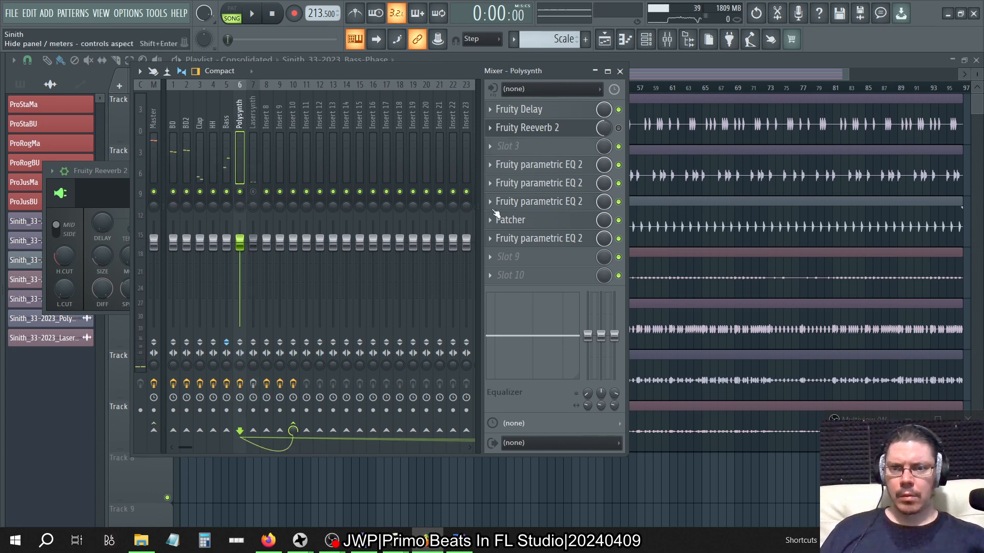
pyautogui.press('space')
pyautogui.click(619, 128)
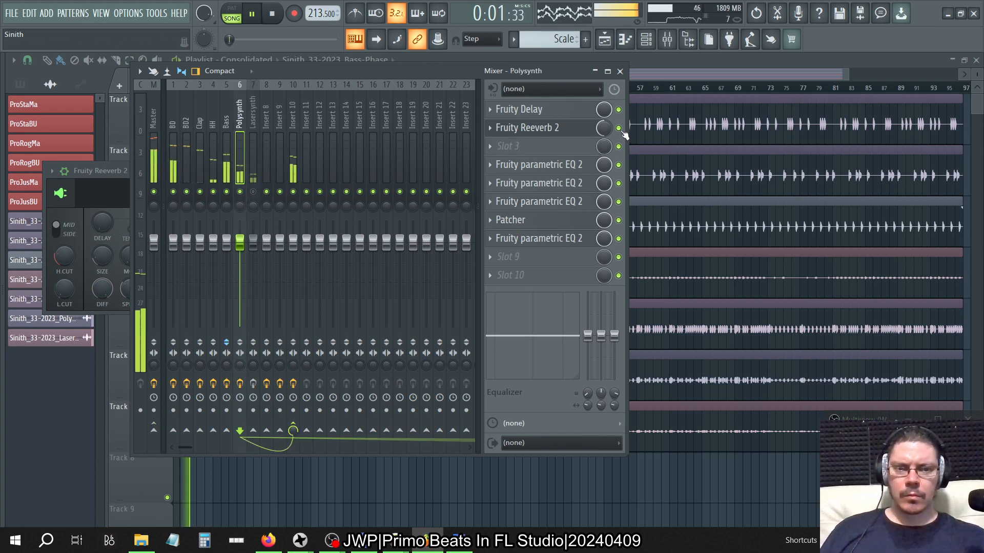
pyautogui.click(618, 128)
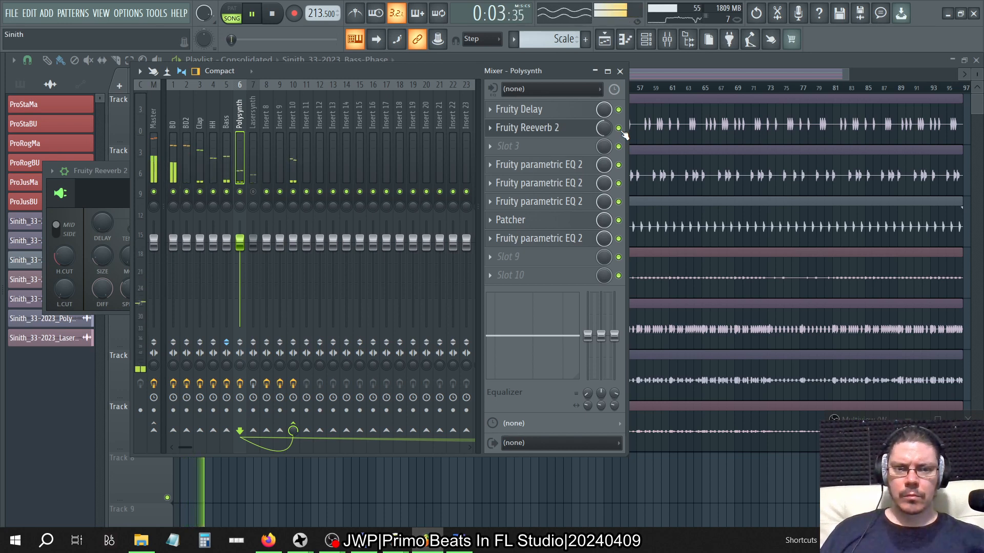
pyautogui.click(619, 128)
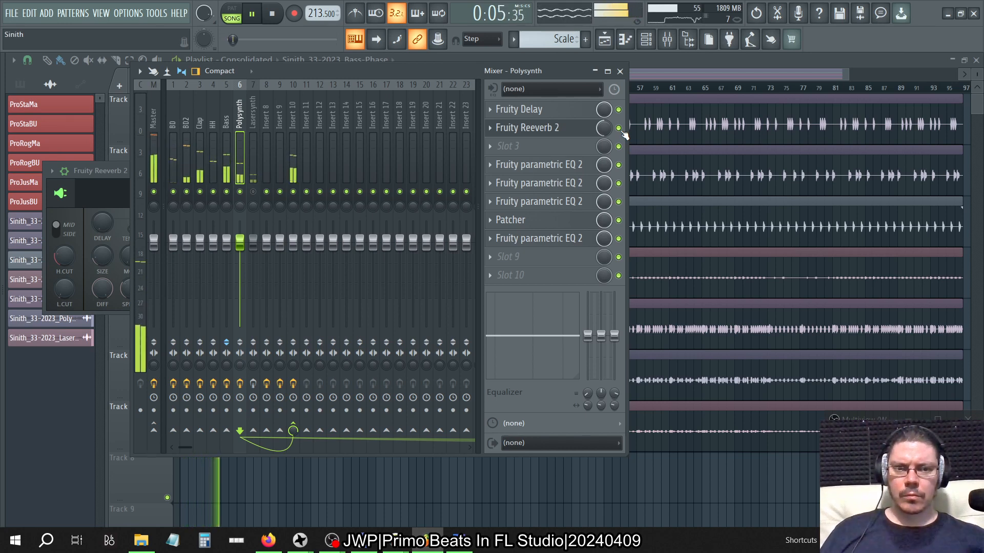
pyautogui.press('space')
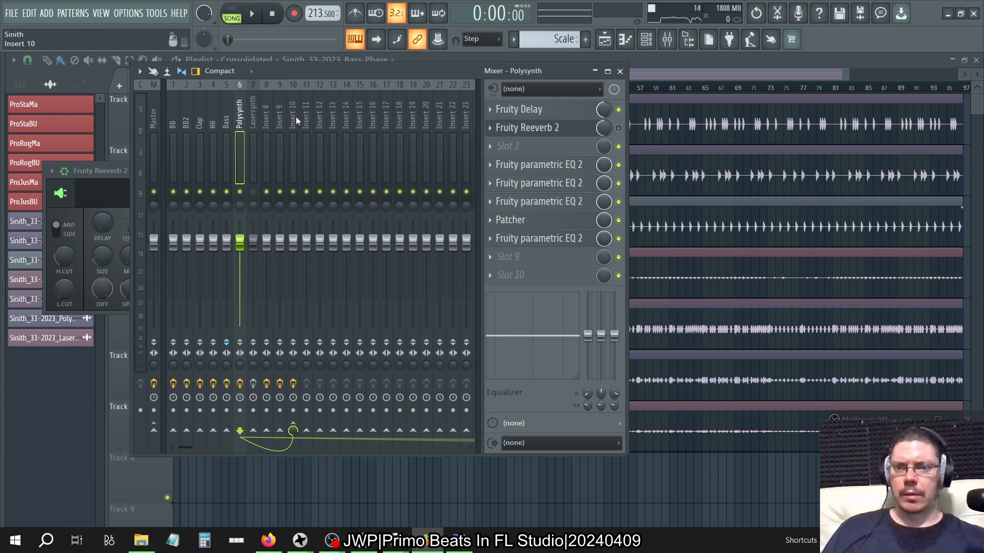
# Step: Play the song with Lasersynth selected, turn its effect slots on and unmute the track
pyautogui.click(254, 116)
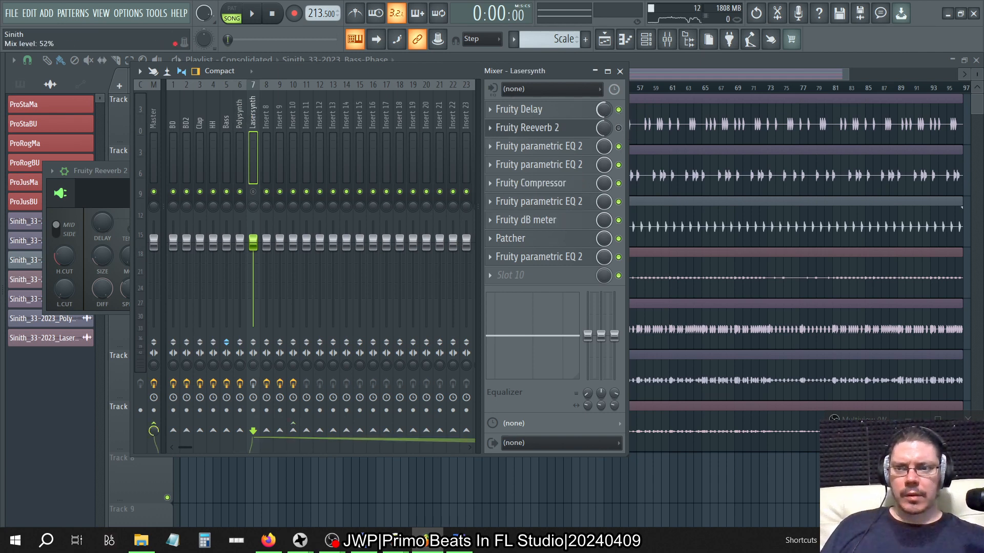
pyautogui.press('space')
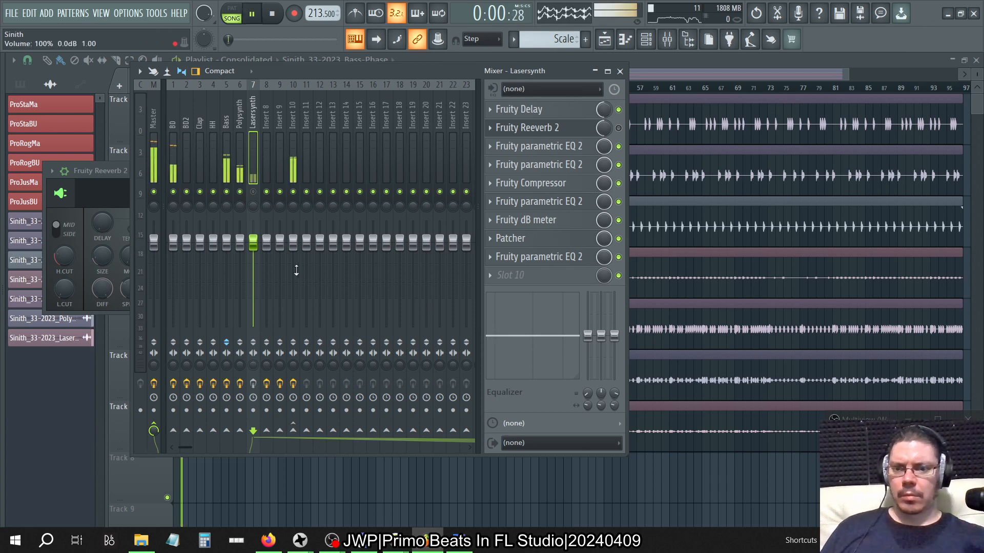
pyautogui.click(253, 383)
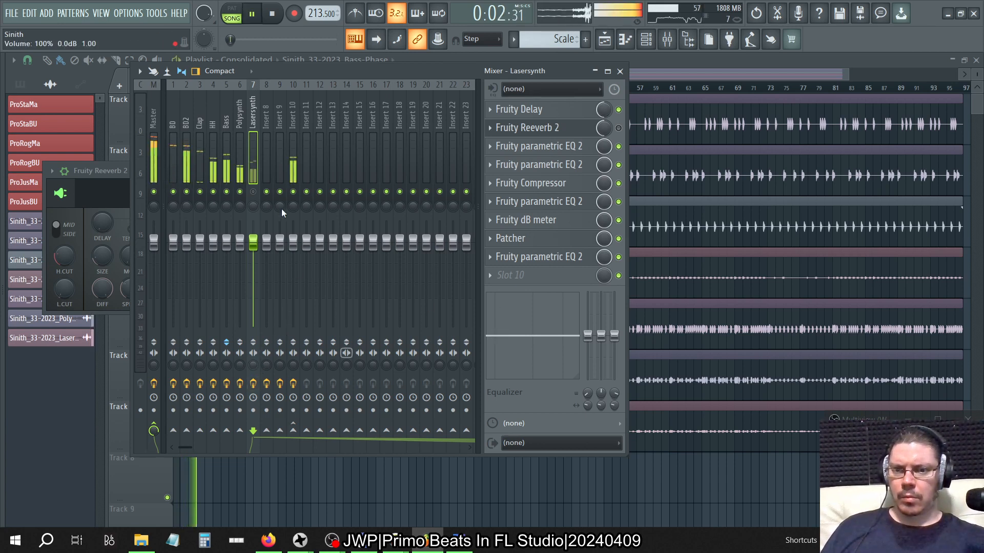
pyautogui.click(254, 192)
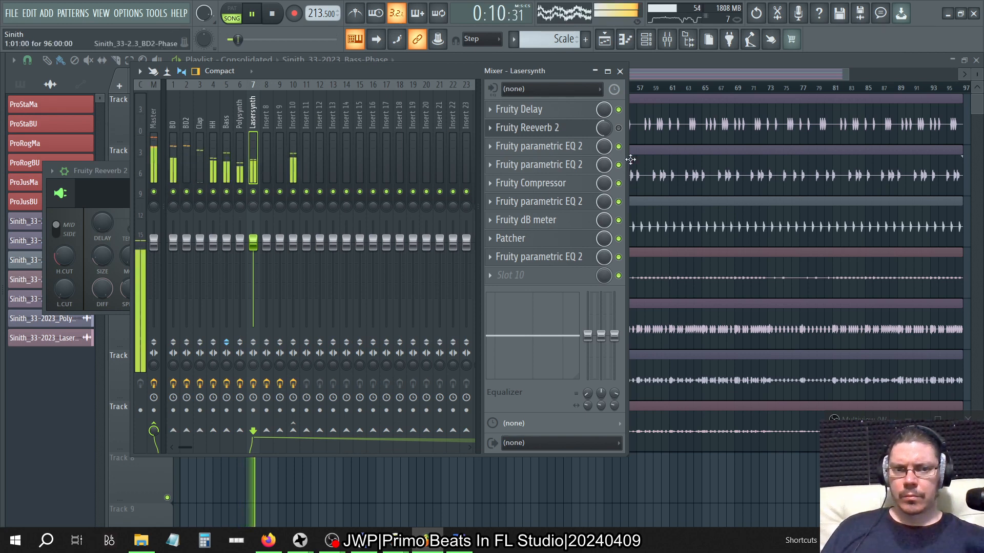
# Step: Try mix levels of 100% and about 49% on the Lasersynth's Fruity Reeverb 2 during playback, and bypass the effect again
pyautogui.click(619, 128)
pyautogui.moveTo(604, 128); pyautogui.dragTo(604, 97)
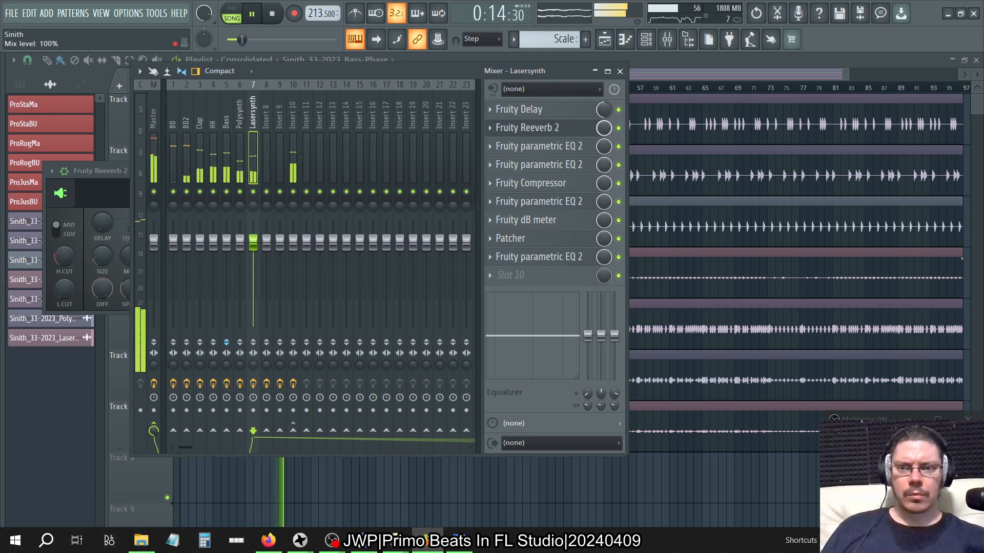
pyautogui.moveTo(604, 128); pyautogui.dragTo(604, 149)
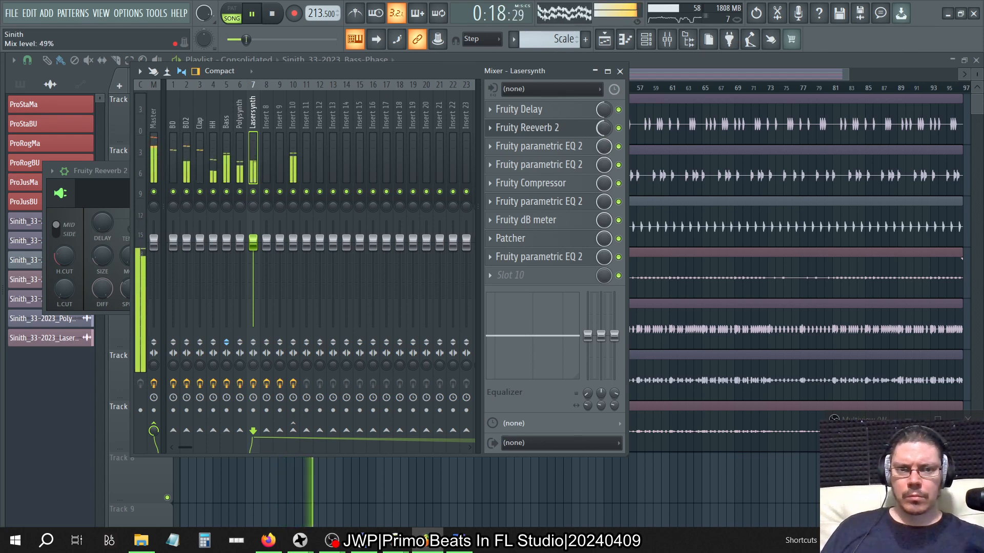
pyautogui.moveTo(605, 115); pyautogui.dragTo(605, 141)
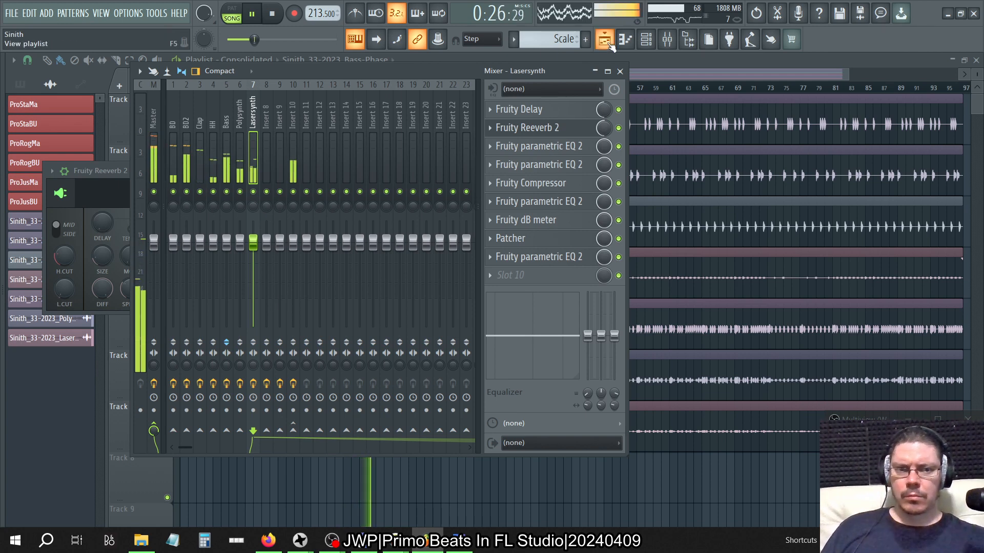
pyautogui.click(619, 129)
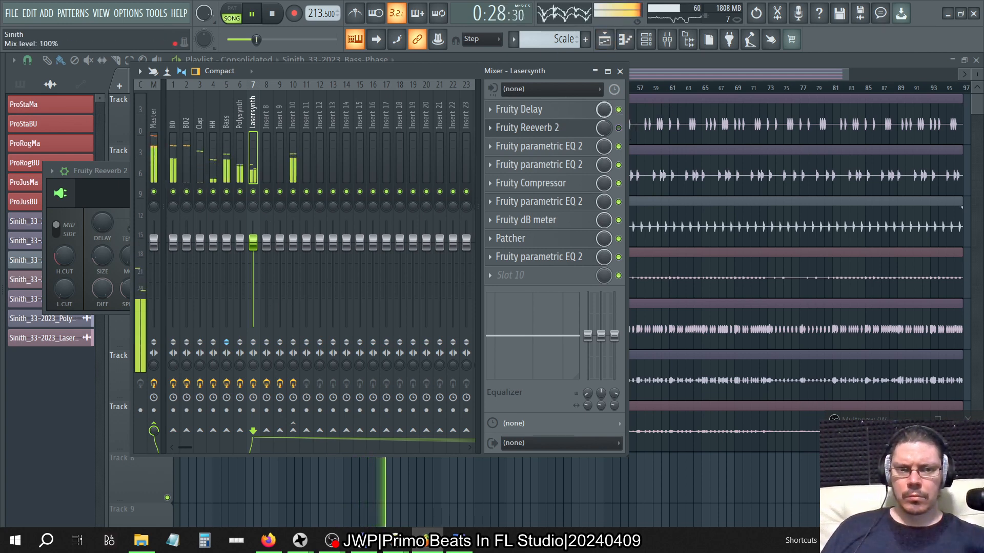
# Step: Compare the mix with Fruity Reeverb 2 switched on and off on the Polysynth and Lasersynth, and stop playback
pyautogui.click(239, 149)
pyautogui.click(619, 128)
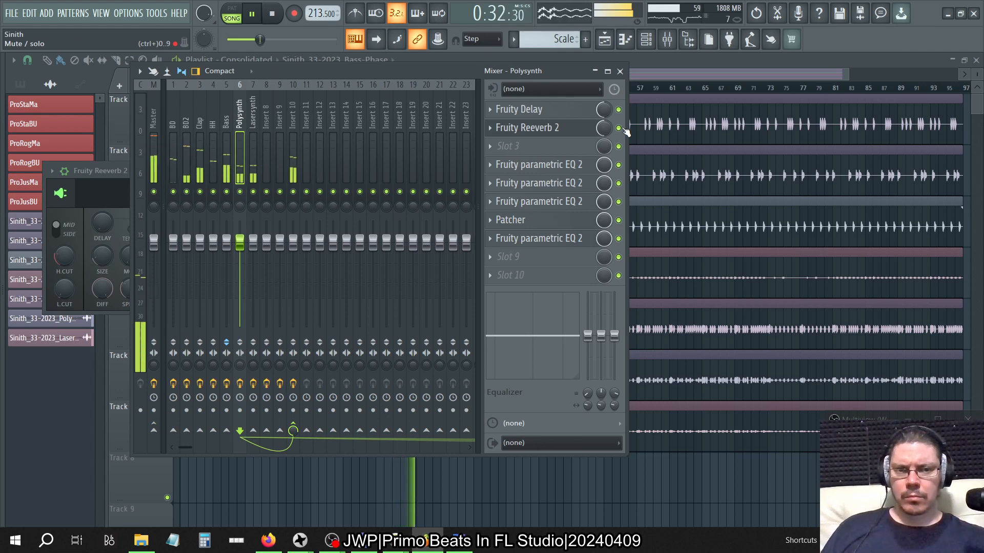
pyautogui.press('Right')
pyautogui.click(619, 129)
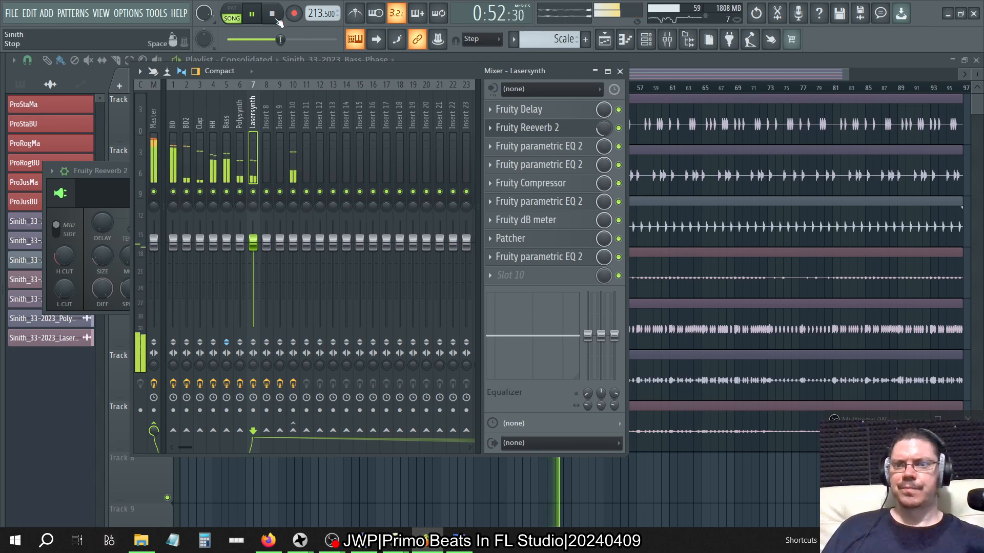
pyautogui.click(618, 128)
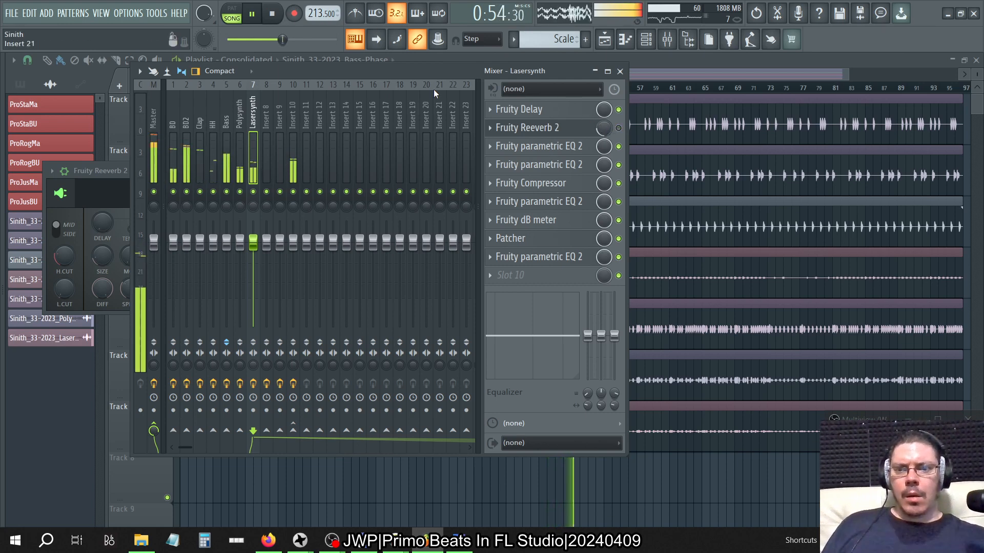
pyautogui.press('space')
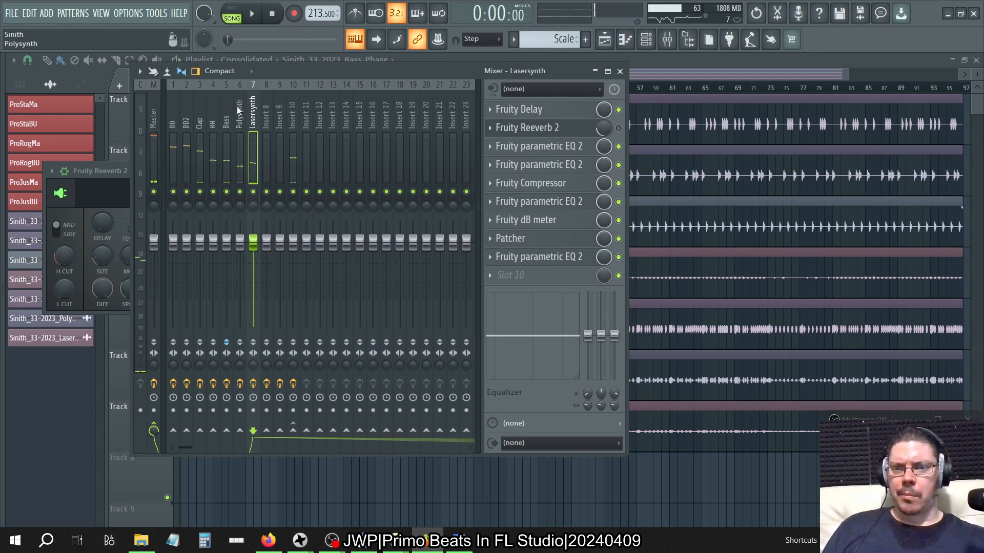
# Step: Check the Patcher on the Polysynth track and move it to the first slot of the effect chain
pyautogui.press('Left')
pyautogui.click(573, 132)
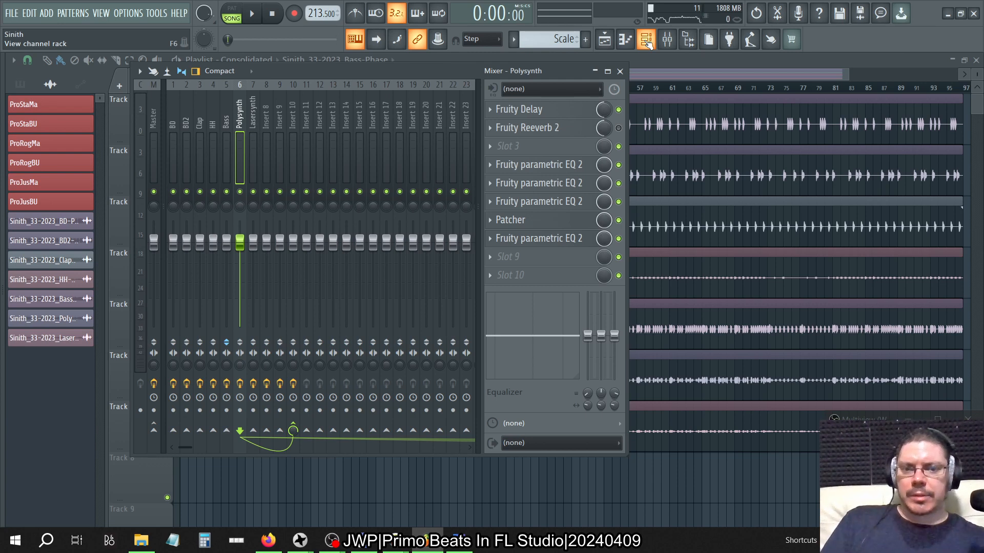
pyautogui.click(555, 220)
pyautogui.click(536, 220)
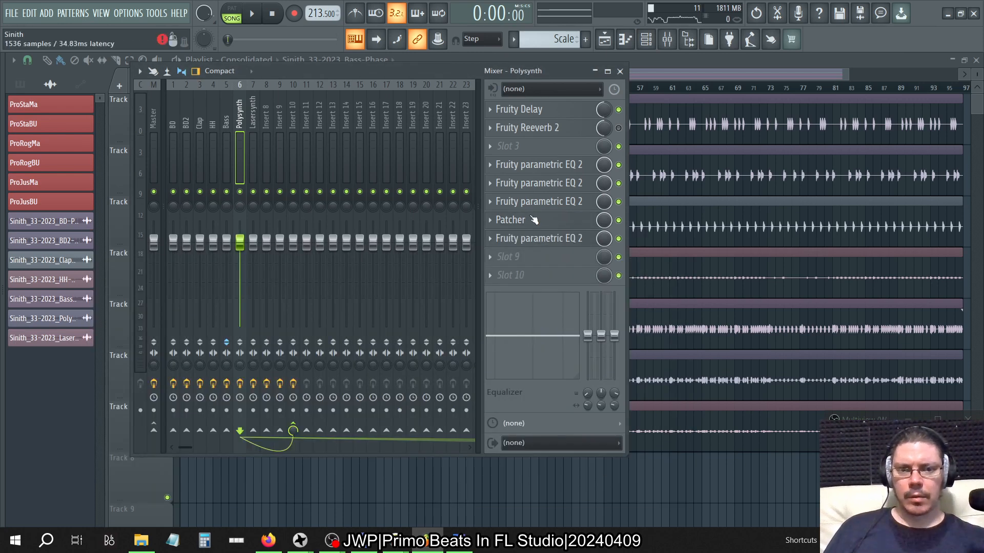
pyautogui.moveTo(528, 204); pyautogui.dragTo(526, 110)
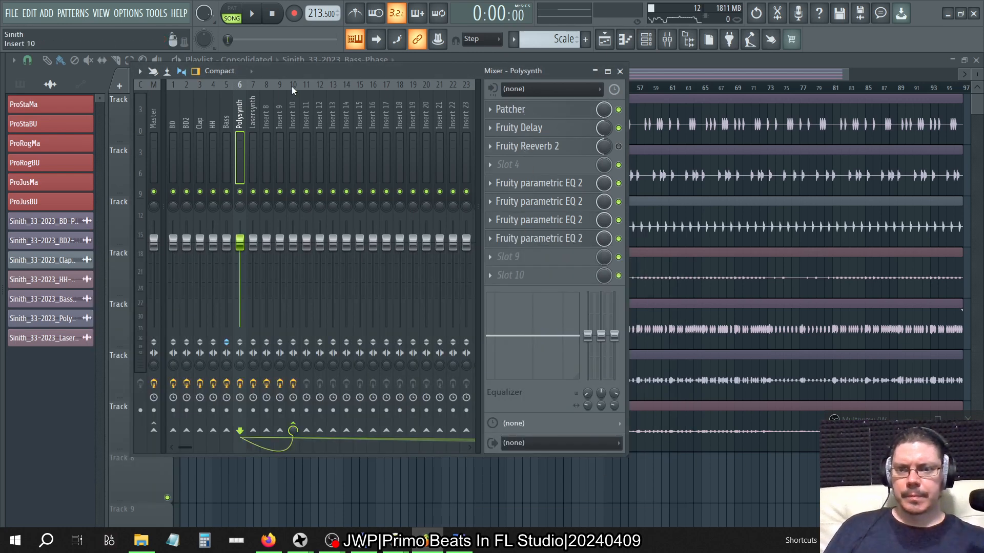
# Step: Move the Patcher on the Lasersynth track to the first slot of its effect chain
pyautogui.click(266, 114)
pyautogui.click(255, 112)
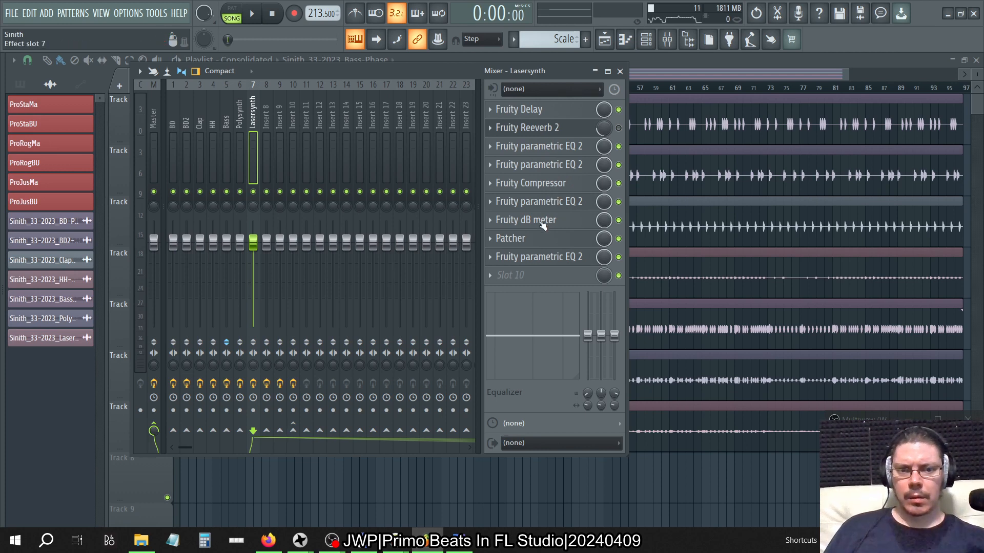
pyautogui.moveTo(534, 240); pyautogui.dragTo(535, 109)
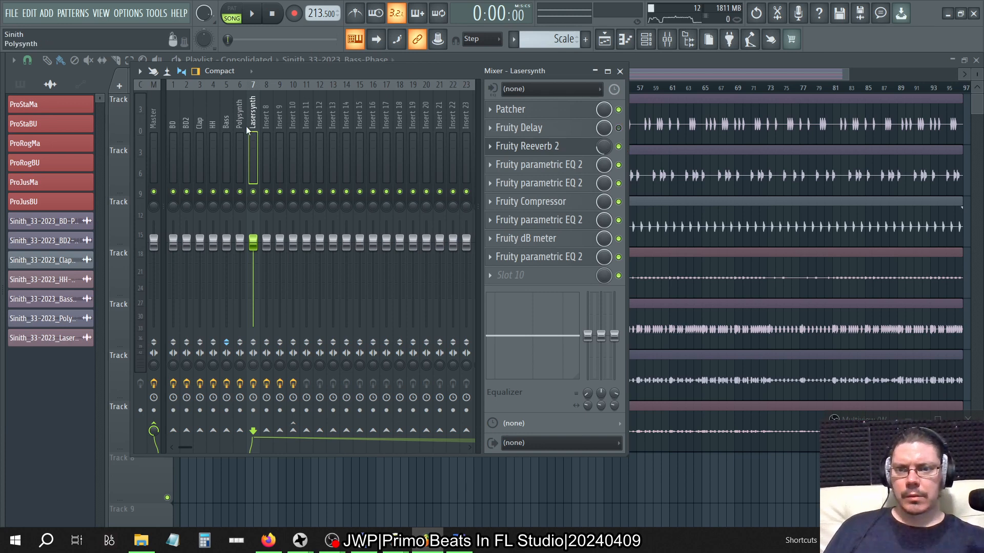
# Step: Play the song, check the Polysynth's effect chain and raise the Lasersynth's Fruity Reeverb 2 mix level to 100%
pyautogui.press('Left')
pyautogui.press('space')
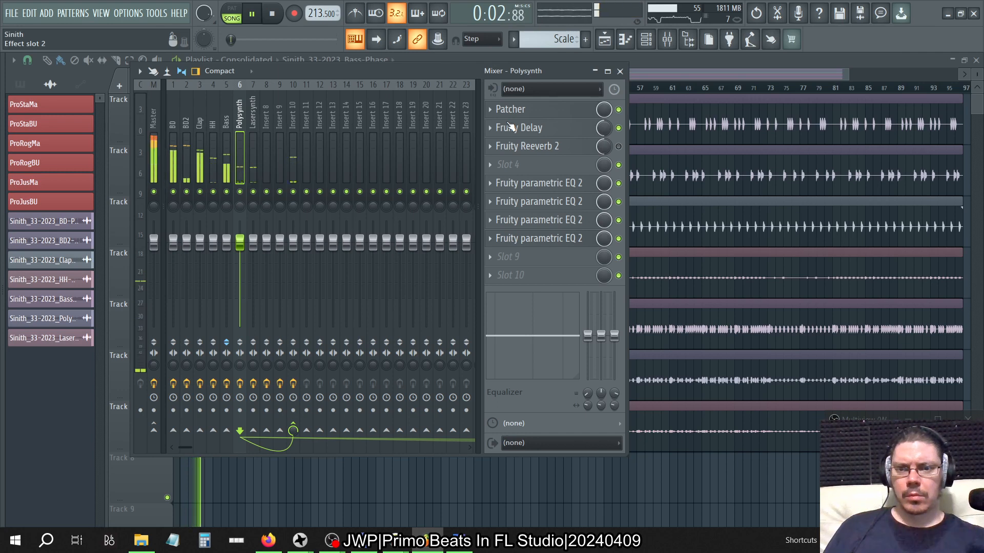
pyautogui.press('Right')
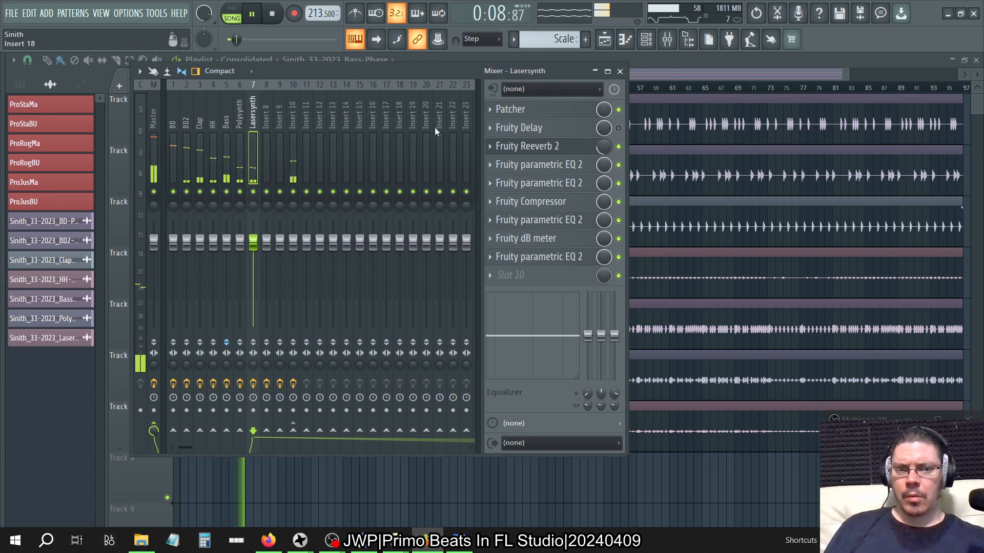
pyautogui.scroll(5, 605, 149)
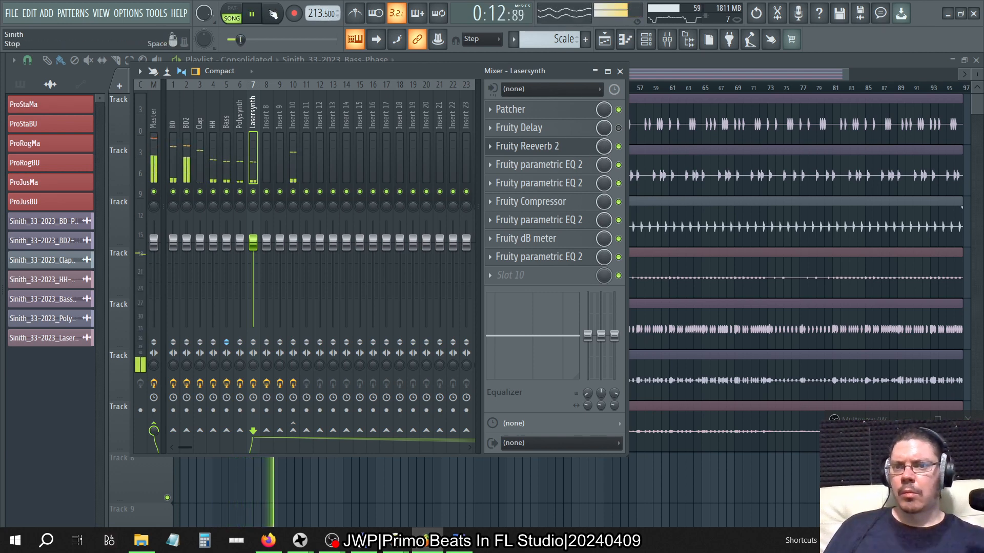
# Step: Replay the song from the start, compare the Lasersynth's Fruity Reeverb 2 at 50% and 100% mix level, and stop playback
pyautogui.click(272, 14)
pyautogui.click(254, 15)
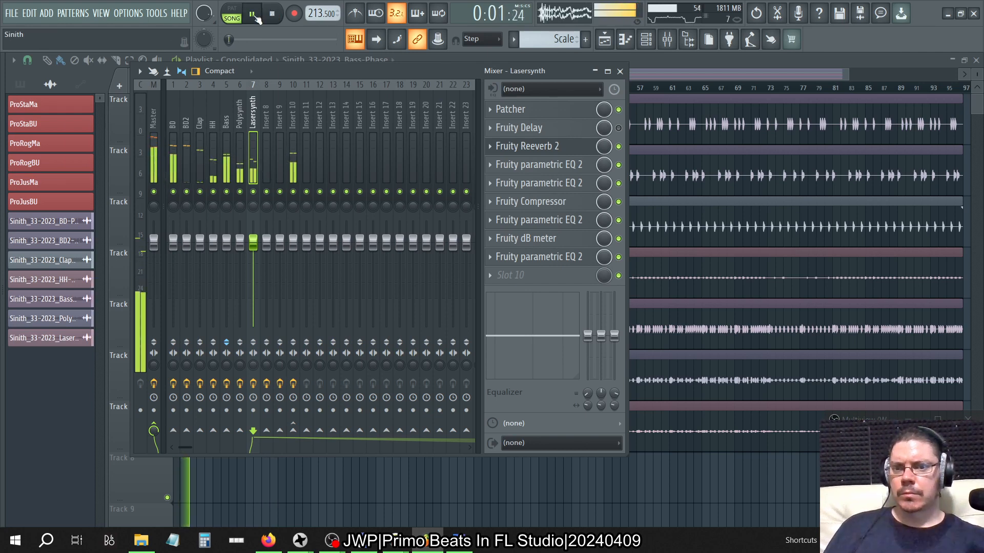
pyautogui.scroll(-3, 606, 149)
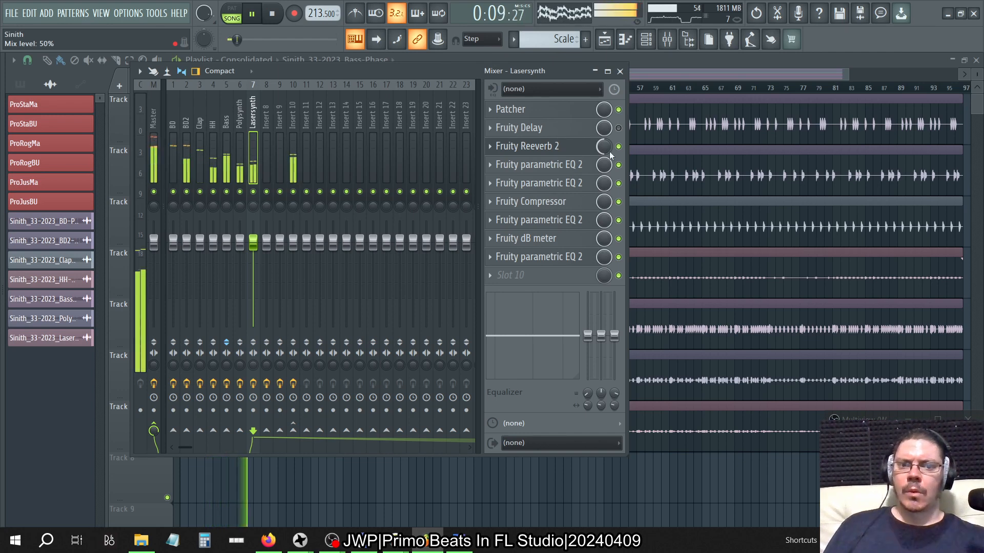
pyautogui.moveTo(610, 151)
pyautogui.mouseDown()
pyautogui.moveTo(610, 179)
pyautogui.moveTo(609, 153)
pyautogui.mouseUp()
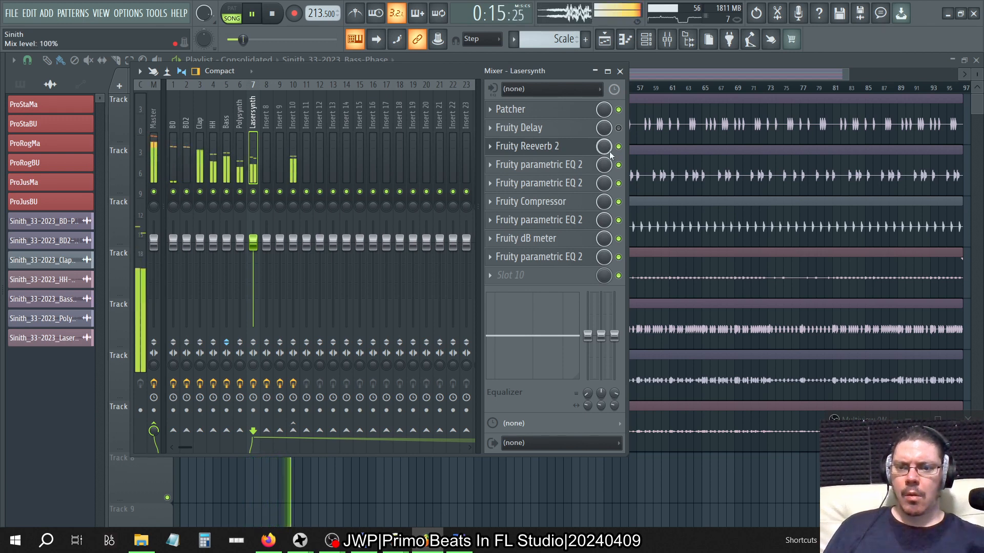
pyautogui.click(273, 14)
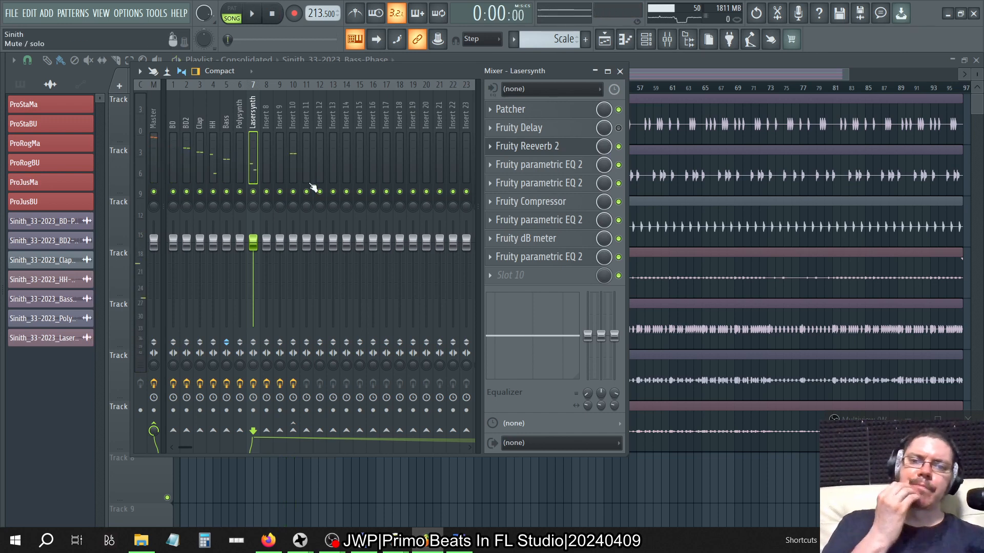